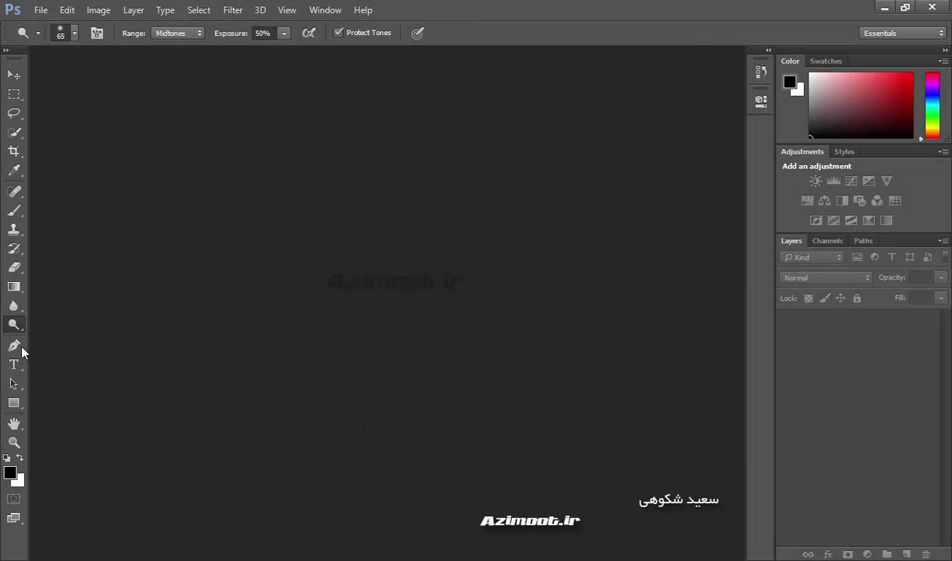
- Pick the Pen tool and create a new blank document, Untitled-1
click(15, 345)
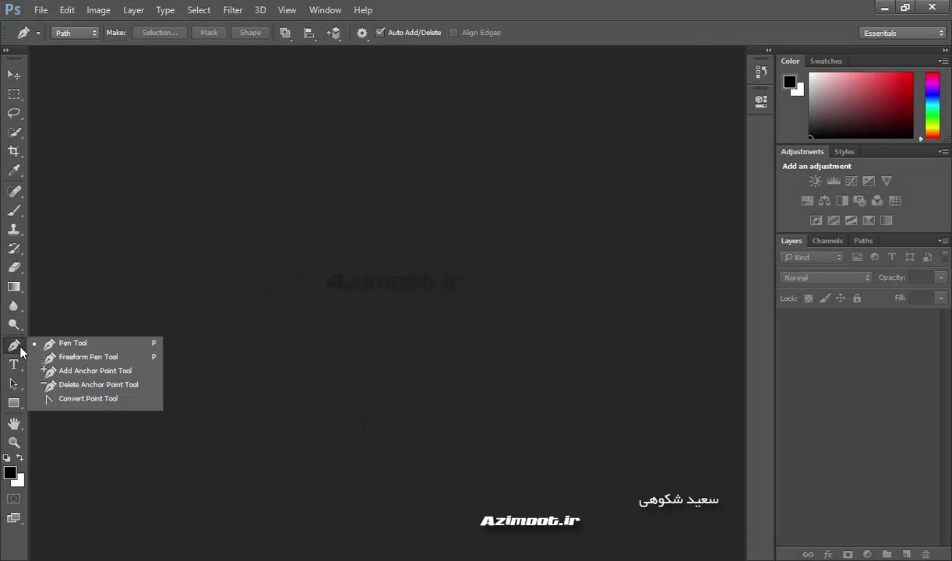
click(97, 345)
click(41, 11)
click(50, 27)
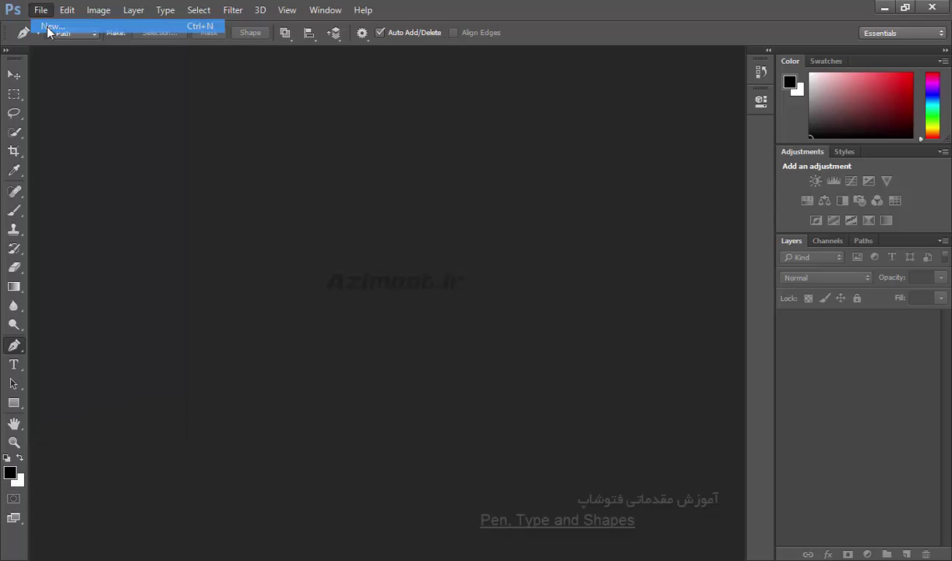
click(638, 109)
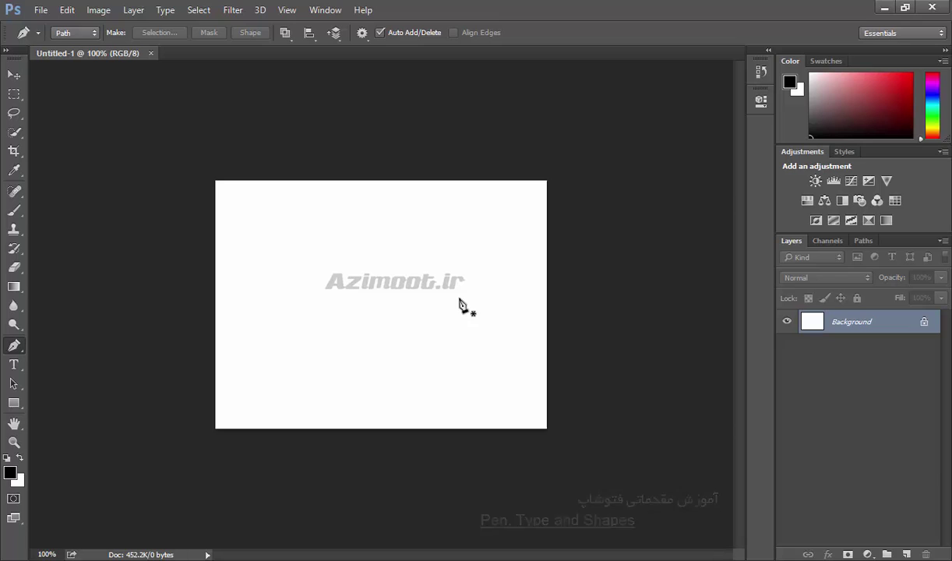
- Fit the canvas to the window and switch the Pen tool mode from Path to Shape
key(ctrl+0)
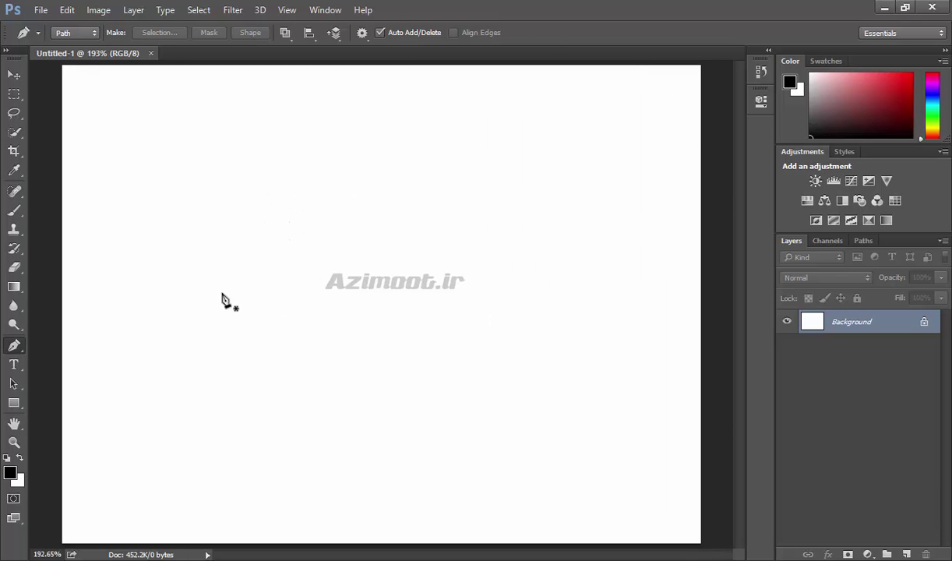
drag(14, 345, 69, 343)
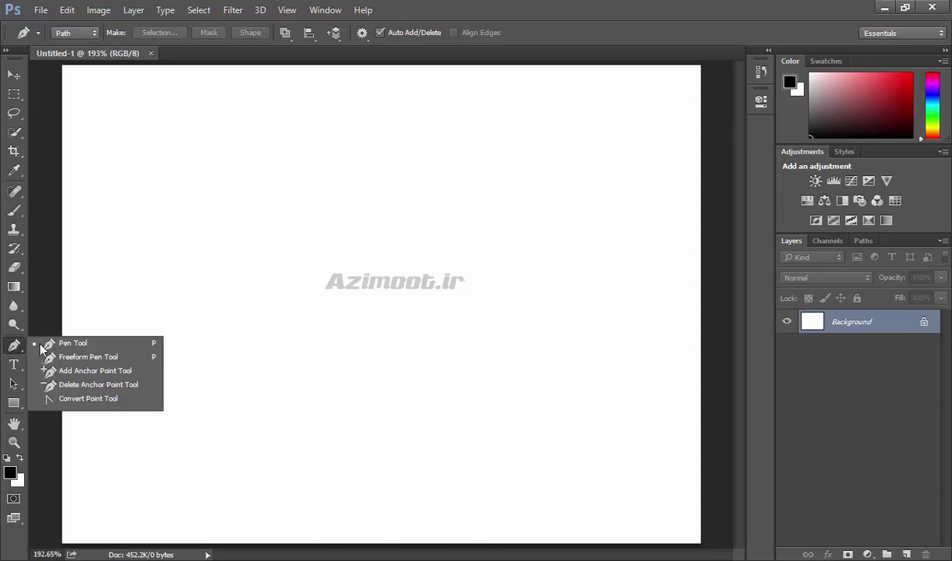
click(69, 34)
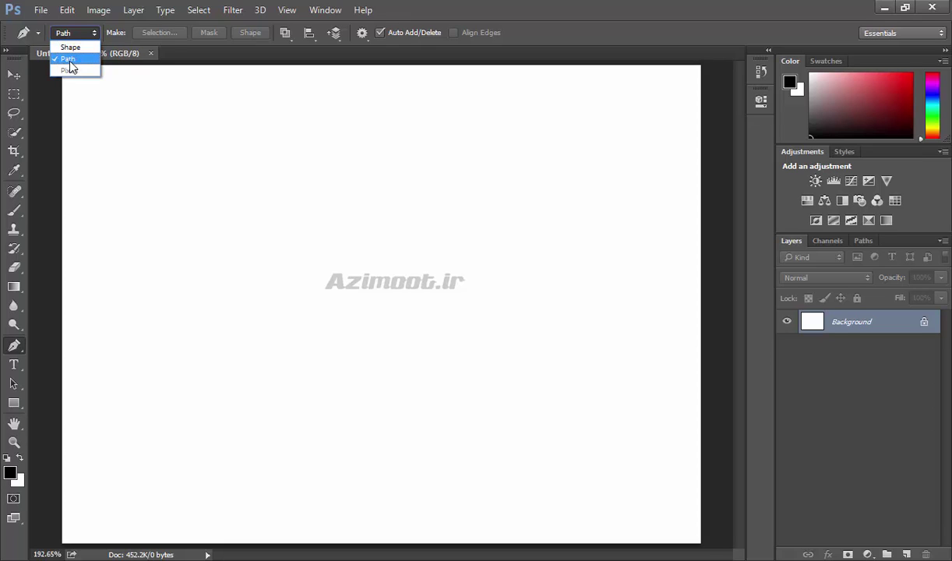
click(68, 48)
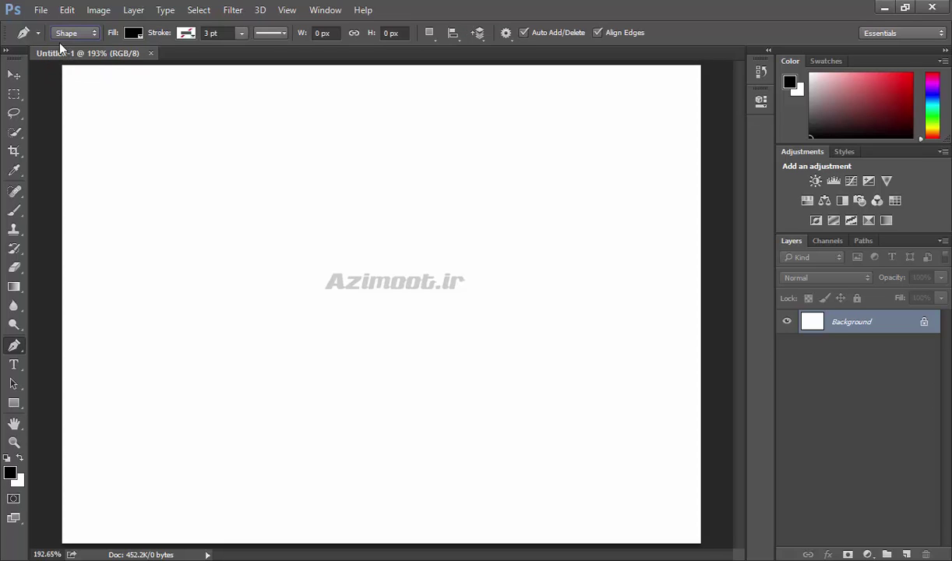
click(74, 33)
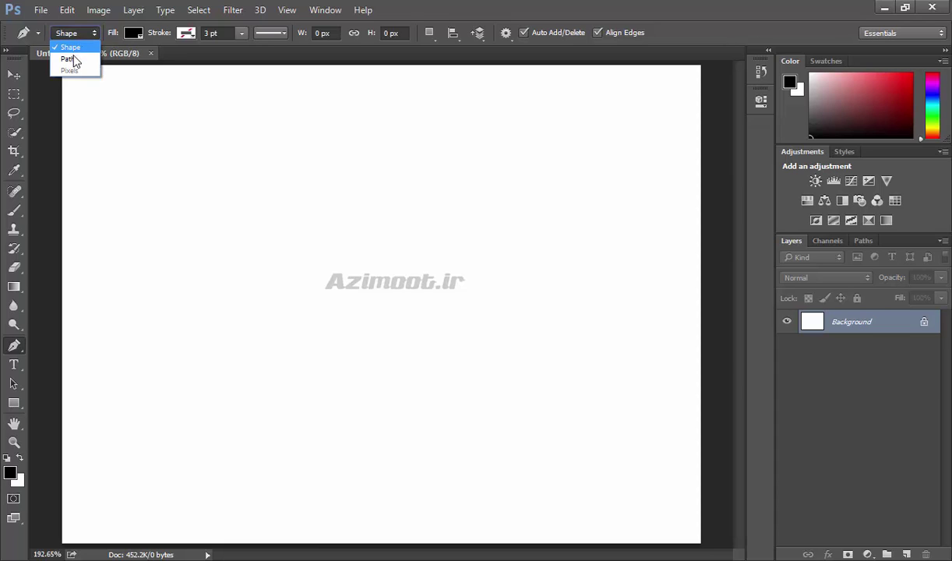
click(74, 63)
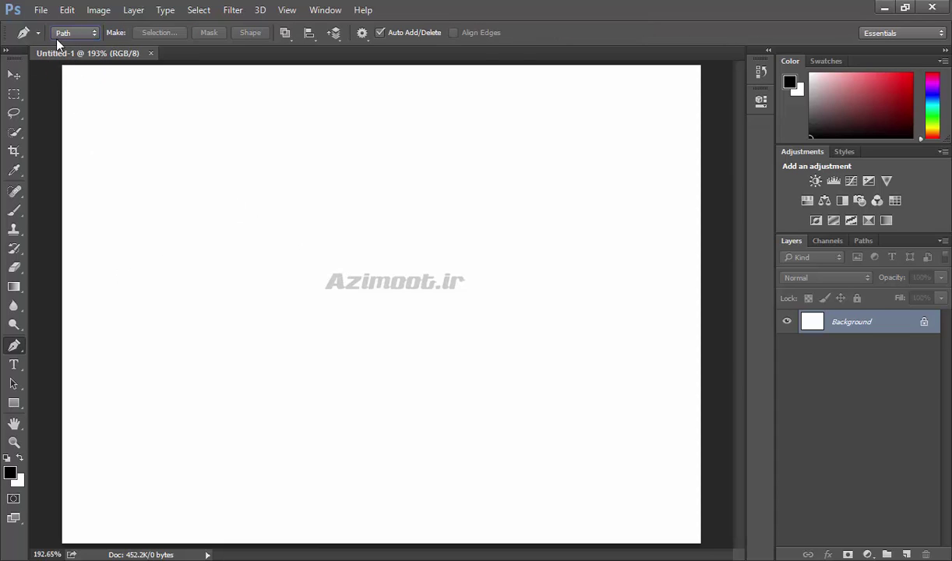
click(72, 33)
click(73, 42)
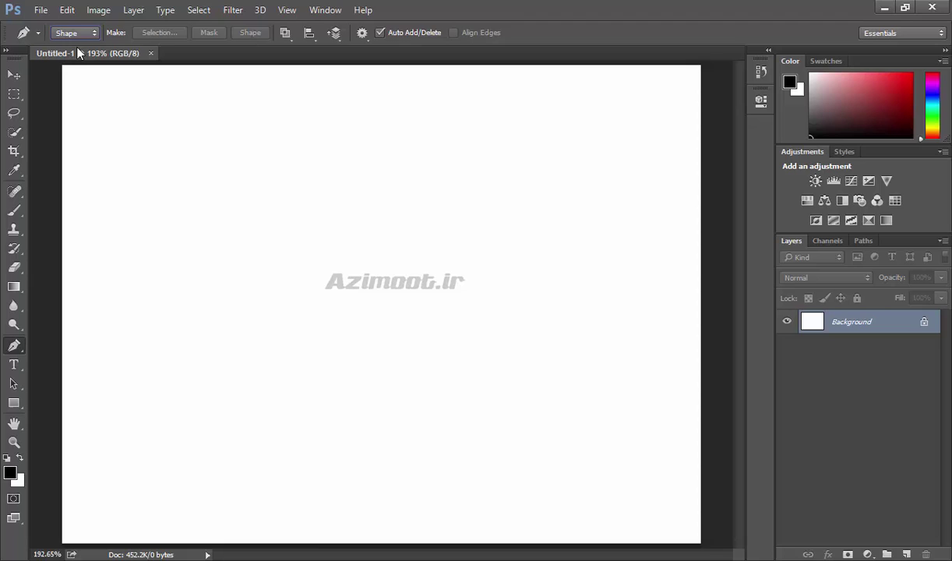
- Draw an open black polygon of nine anchor points across the middle of the canvas
click(175, 247)
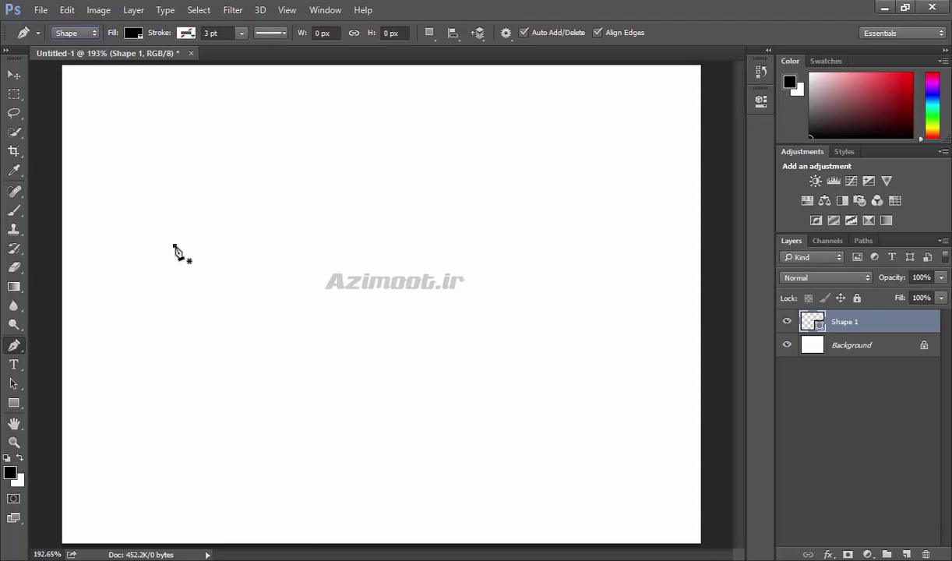
click(387, 128)
click(558, 298)
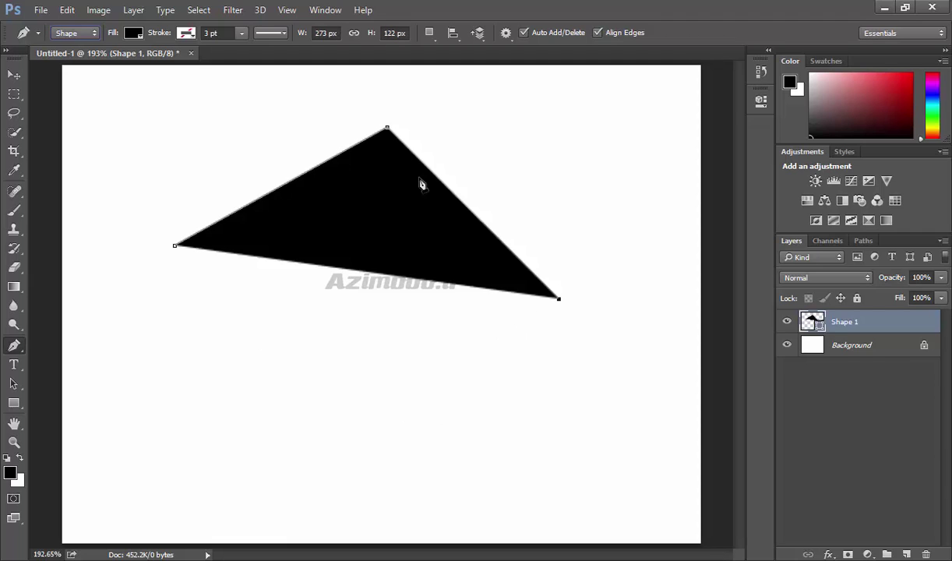
click(455, 374)
click(556, 419)
click(475, 492)
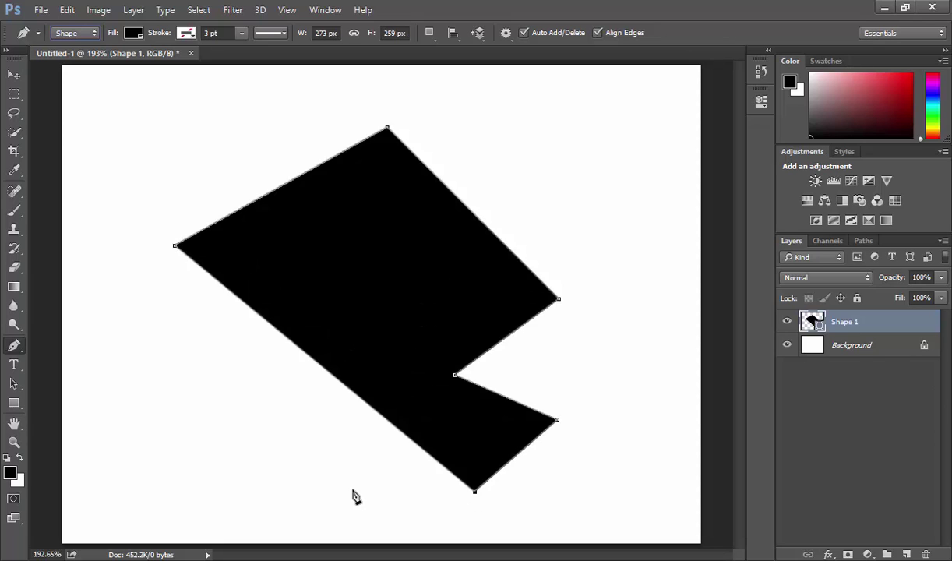
click(348, 488)
click(242, 390)
click(164, 429)
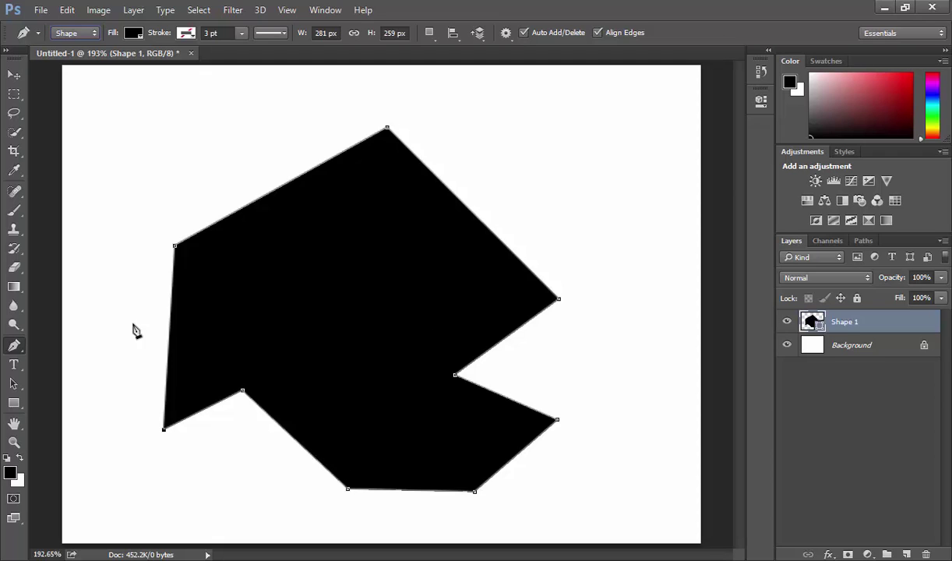
- Set the polygon's fill to a green swatch and its stroke to pale yellow
click(133, 34)
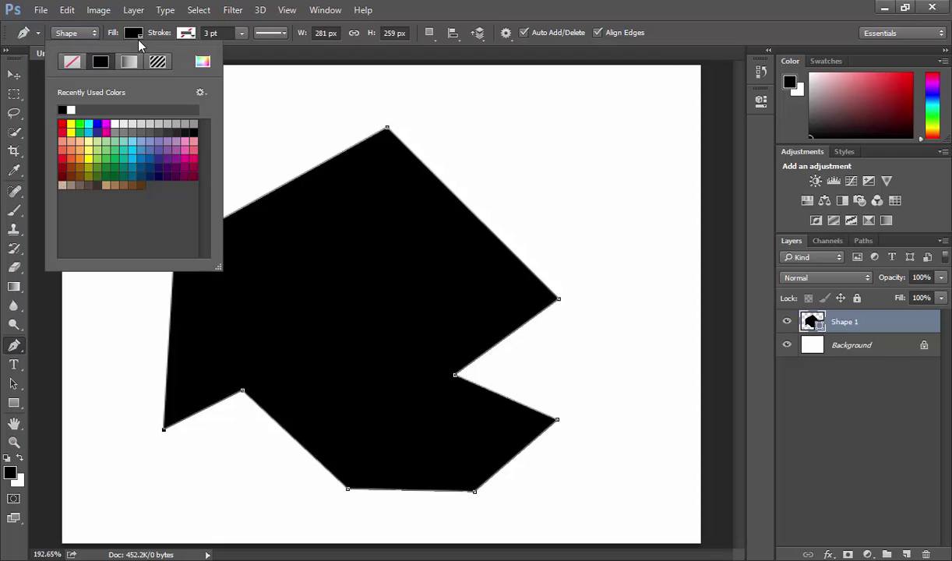
click(101, 155)
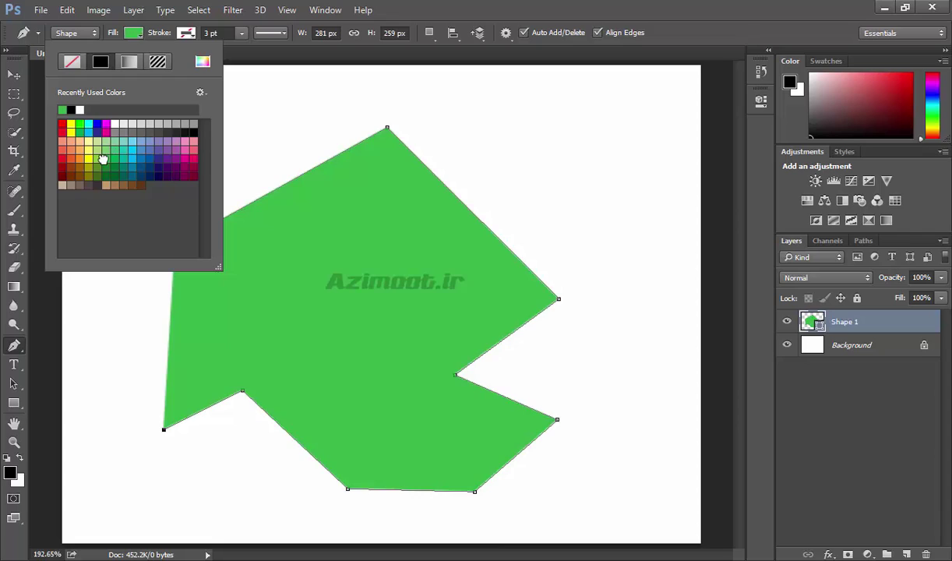
click(155, 34)
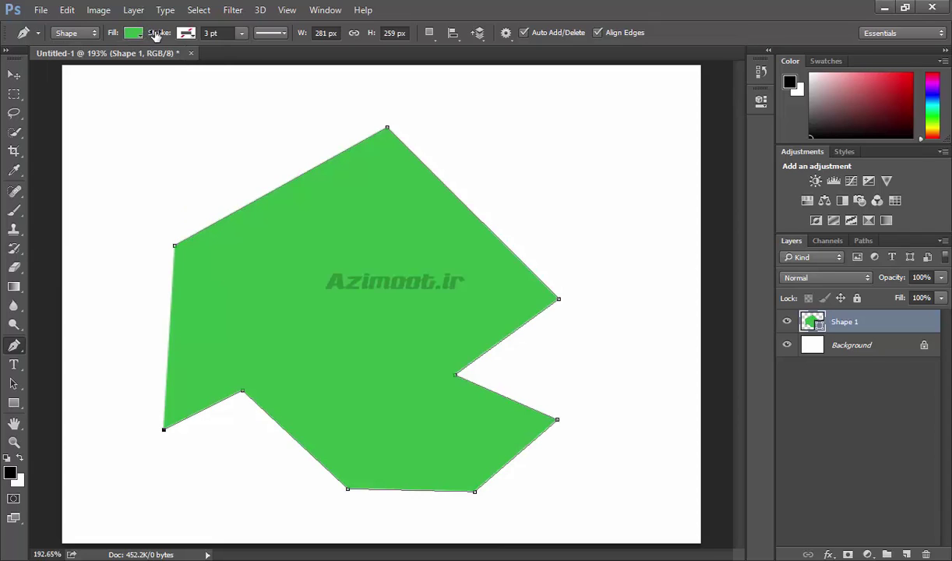
click(187, 34)
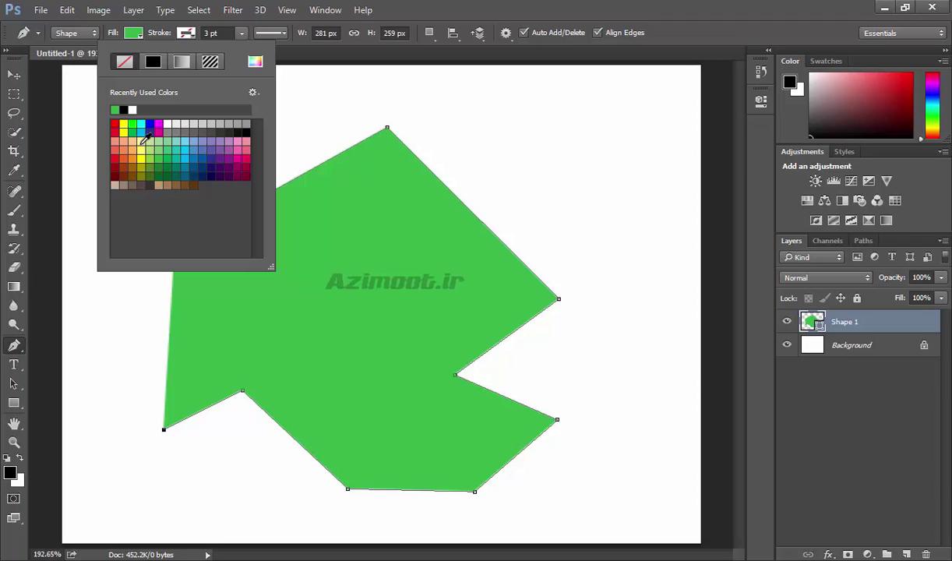
click(139, 141)
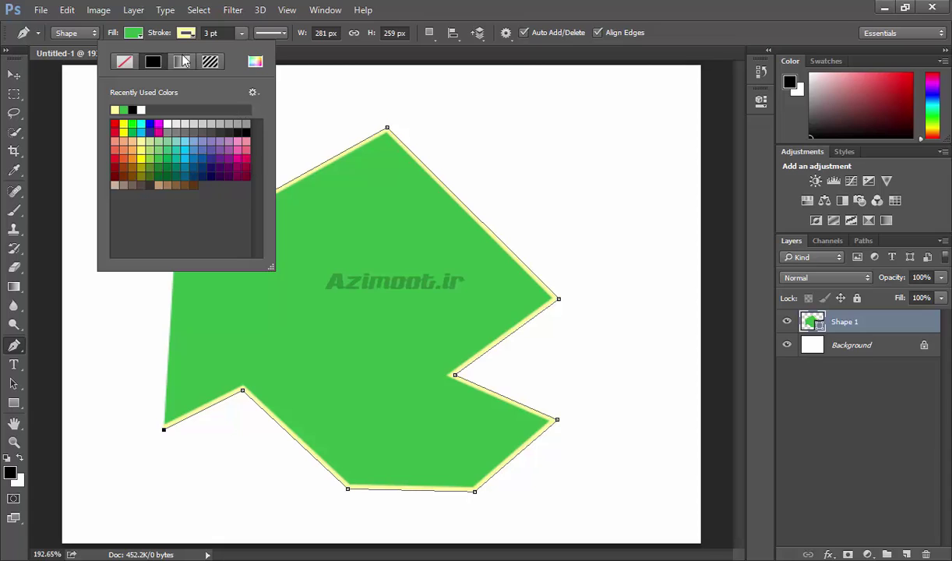
- Make the outline a dotted 3.80 pt stroke and widen the shape to 298 × 281 px
click(240, 34)
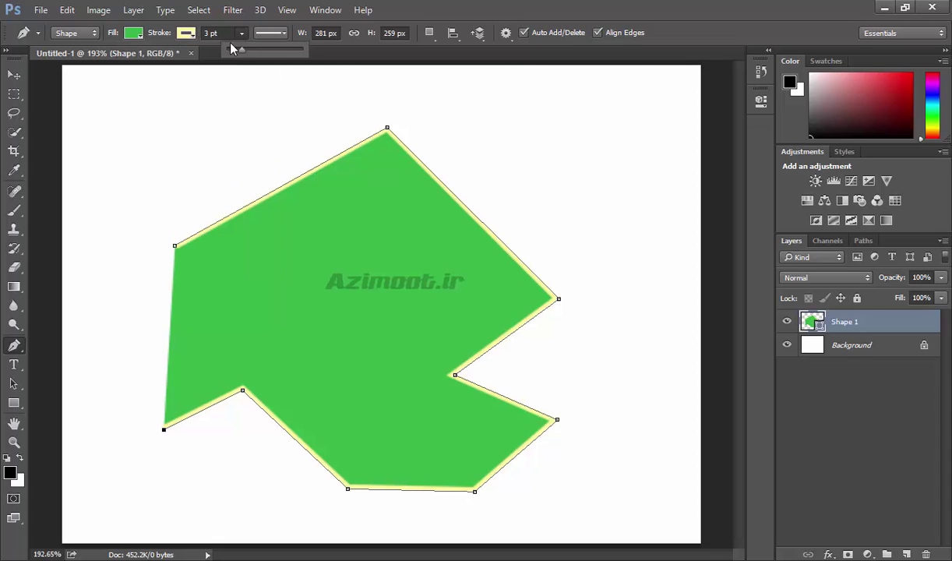
drag(242, 49, 240, 51)
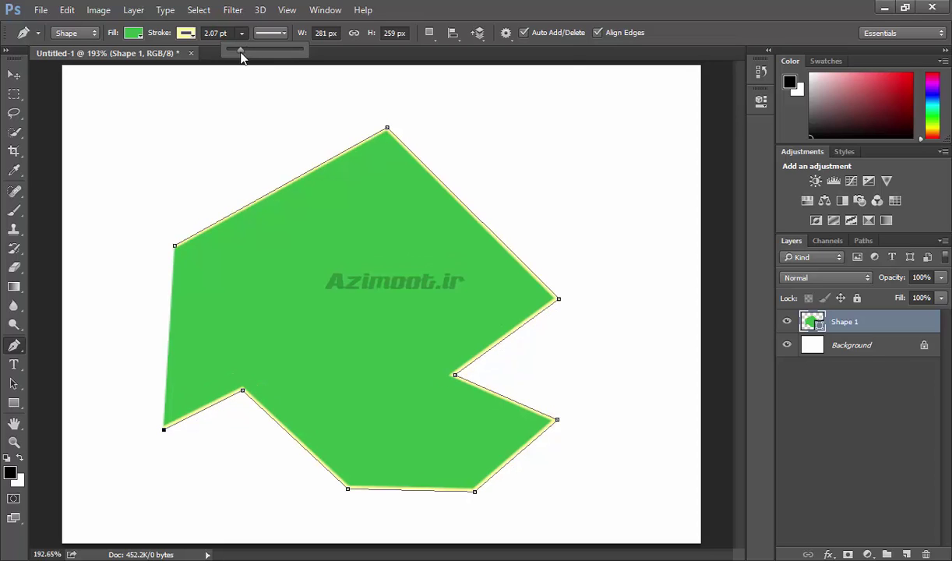
click(282, 34)
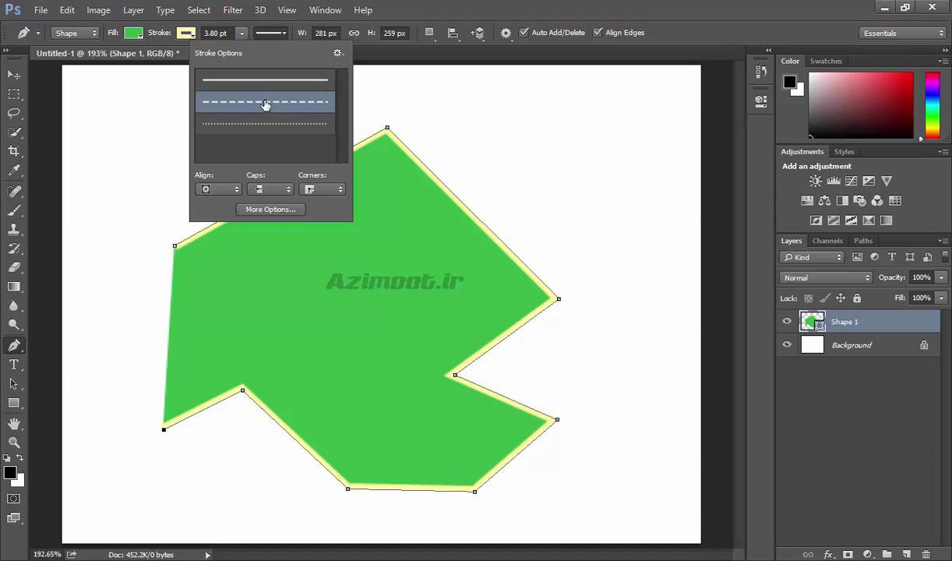
click(266, 103)
click(264, 124)
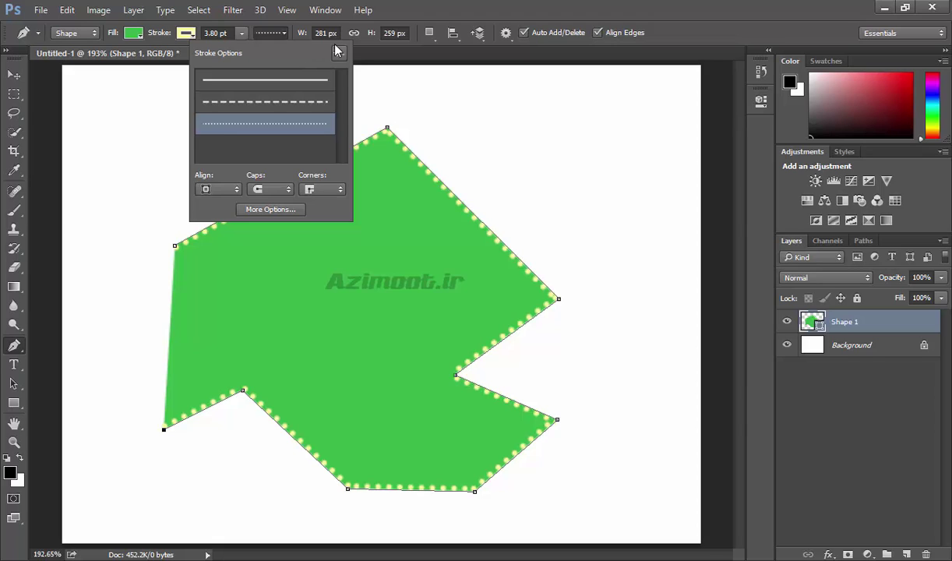
click(304, 44)
drag(314, 32, 384, 36)
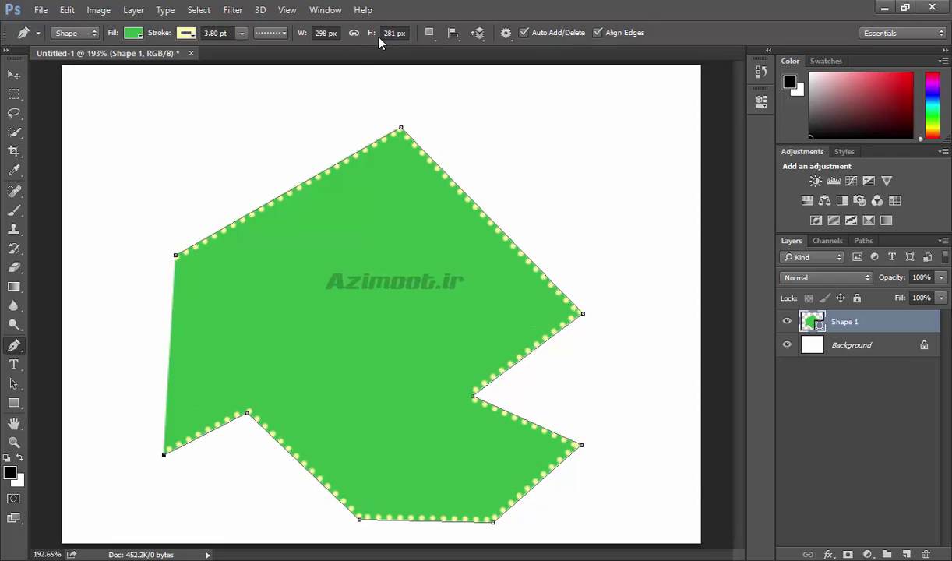
- Browse the shape's path operations and alignment menus, ending on the Bring/Send Shape arrangement options
click(429, 33)
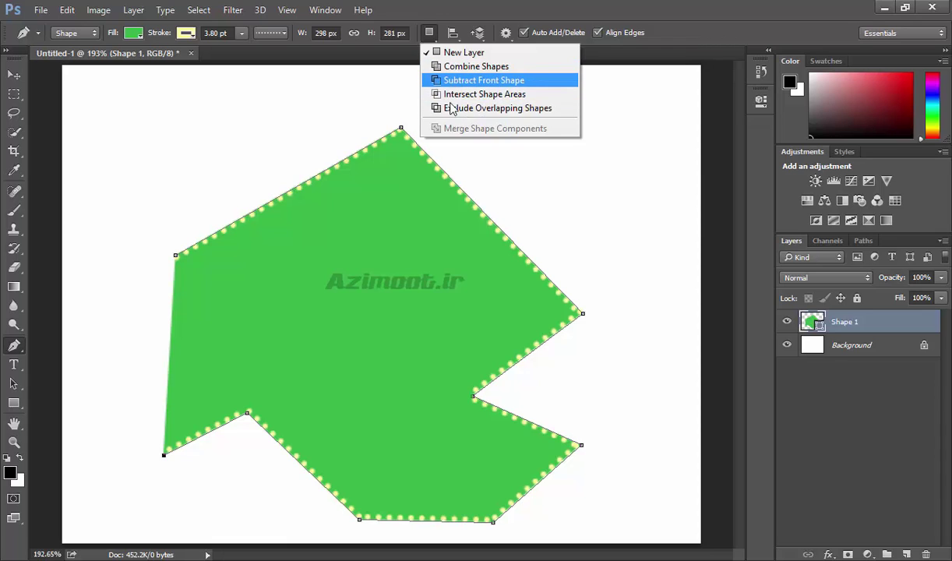
click(13, 93)
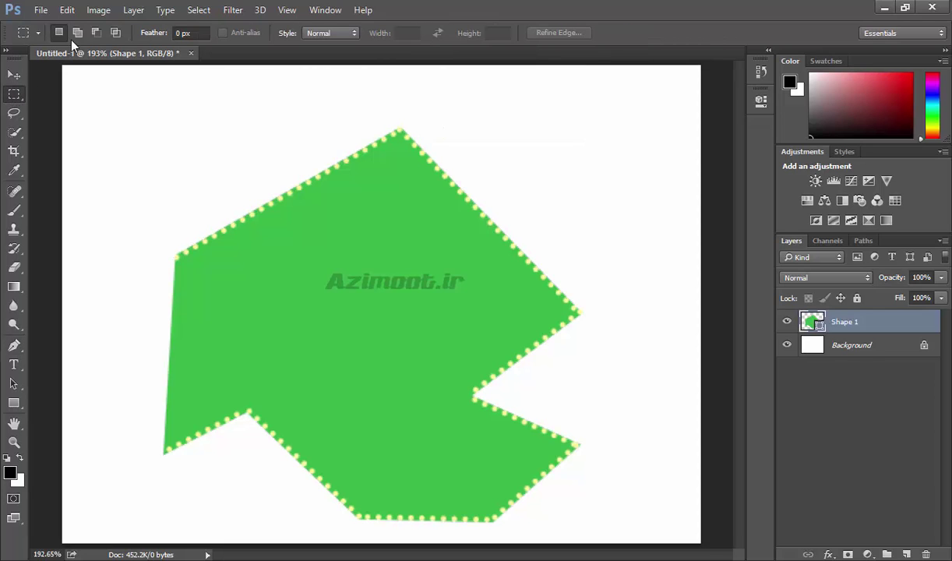
click(14, 345)
click(451, 36)
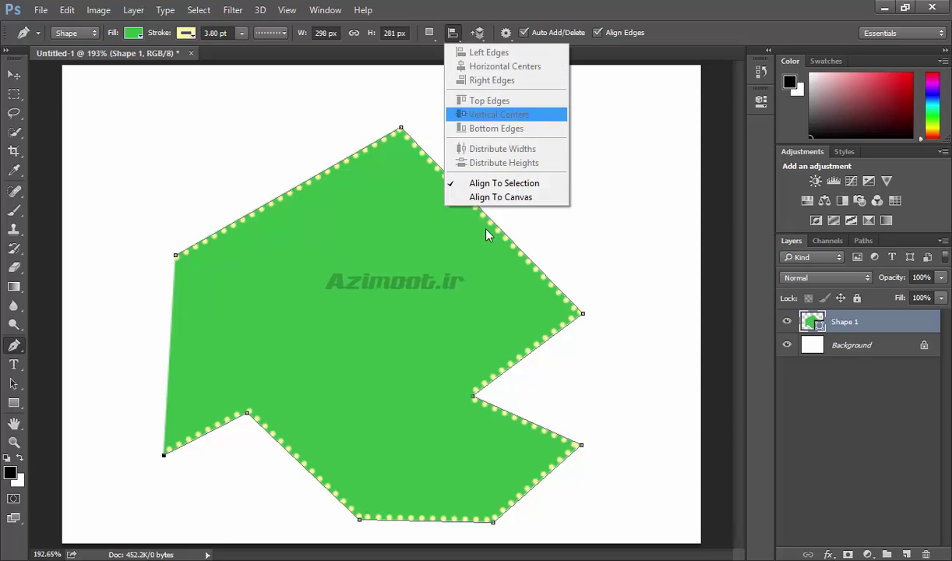
click(17, 95)
click(13, 74)
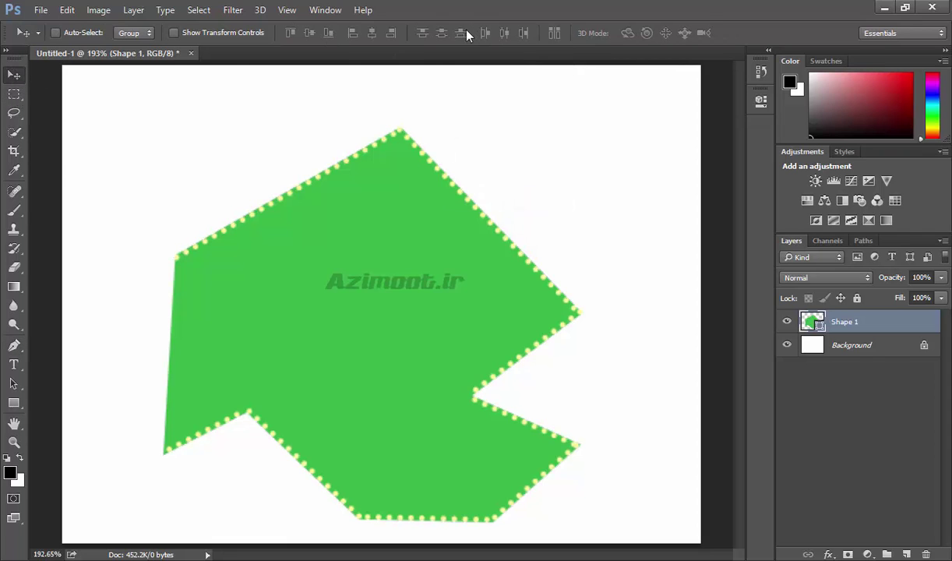
click(14, 345)
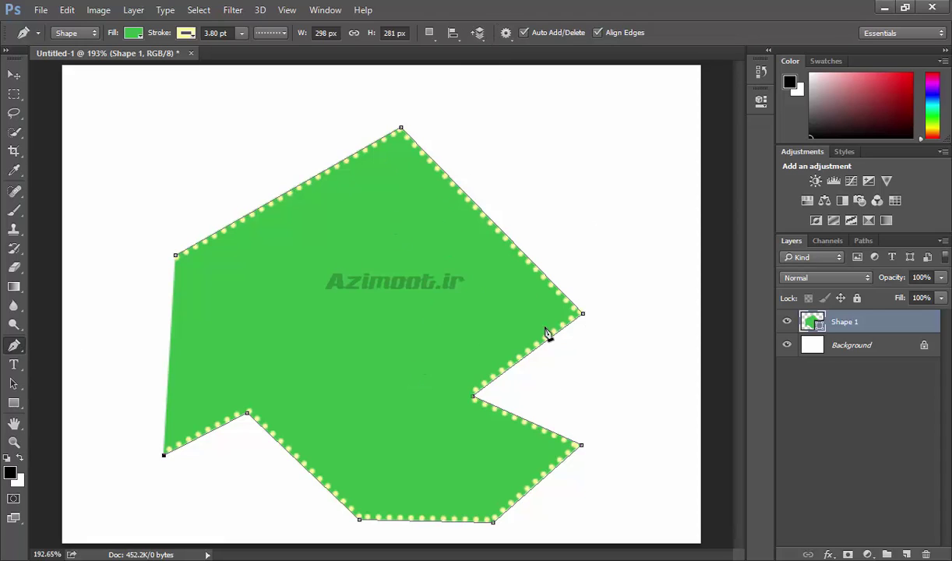
click(477, 33)
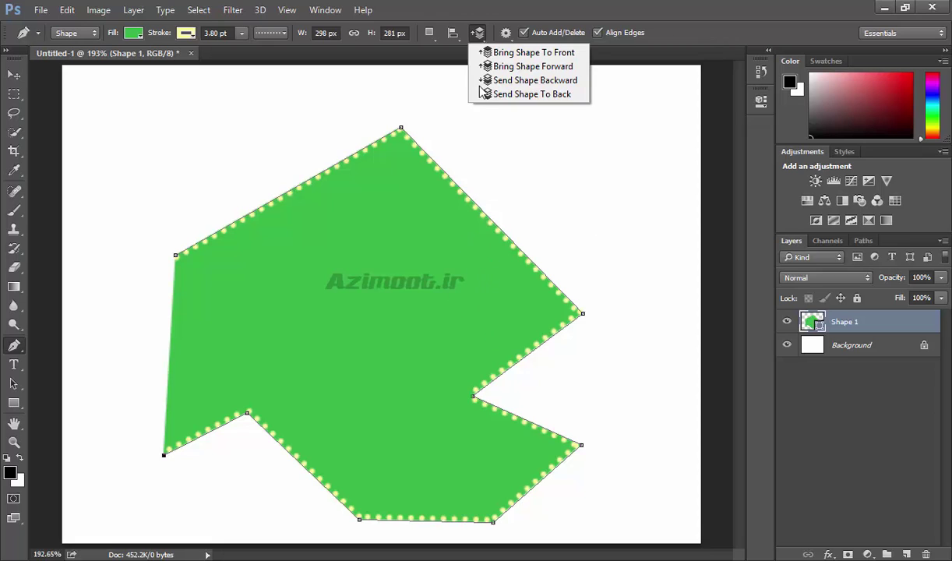
- Turn on Rubber Band in the pen's drawing options
click(506, 36)
click(506, 34)
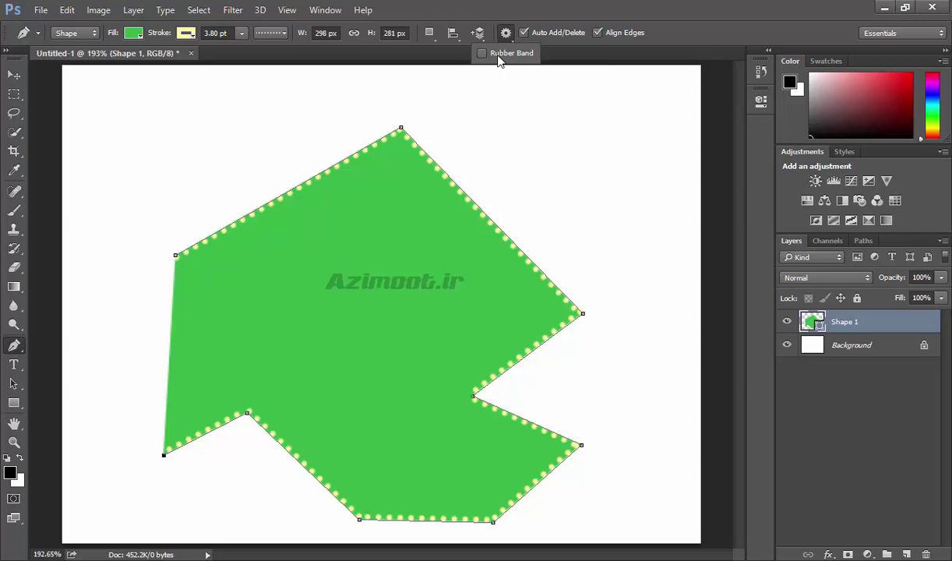
click(499, 54)
- Add four corners along the shape's left and upper-left edge, growing it to 358 × 310 px
click(79, 233)
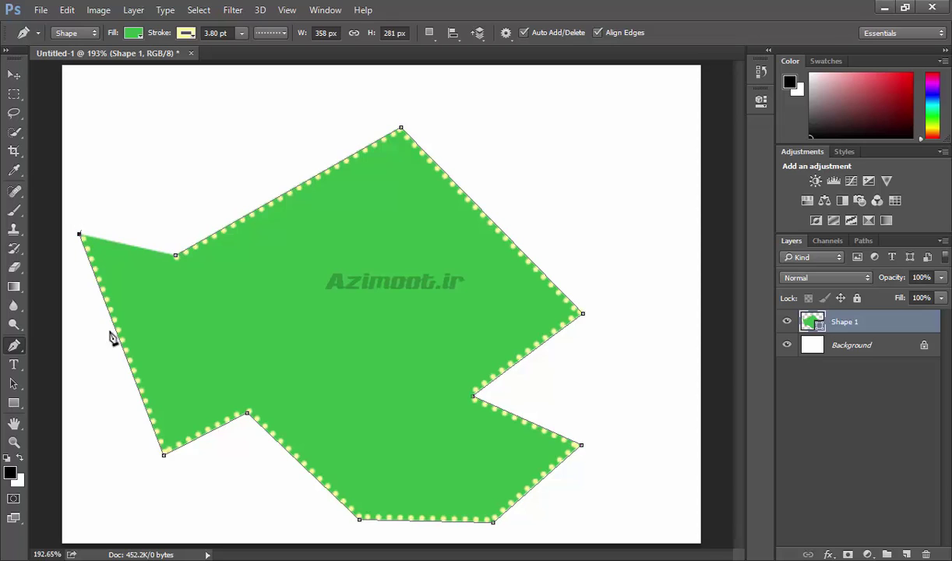
click(225, 99)
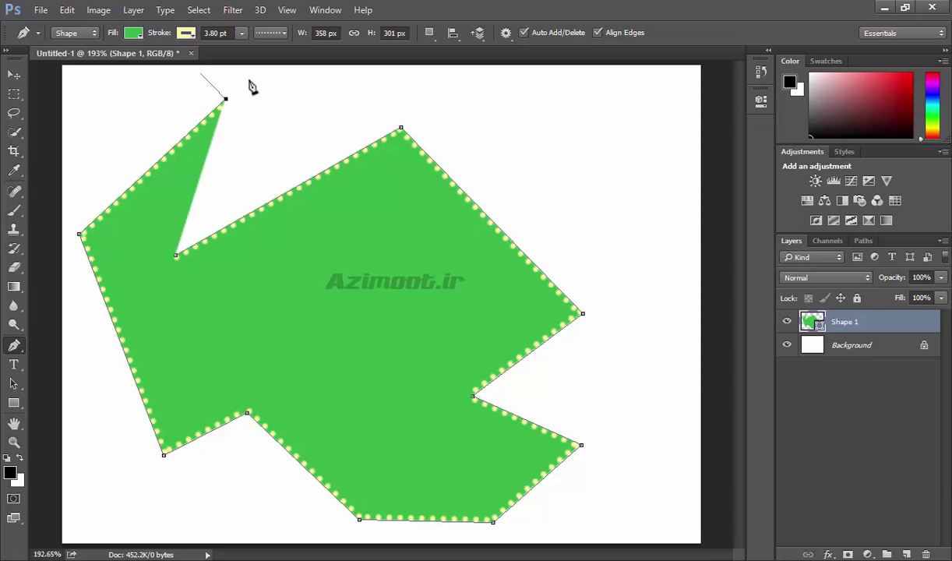
click(505, 32)
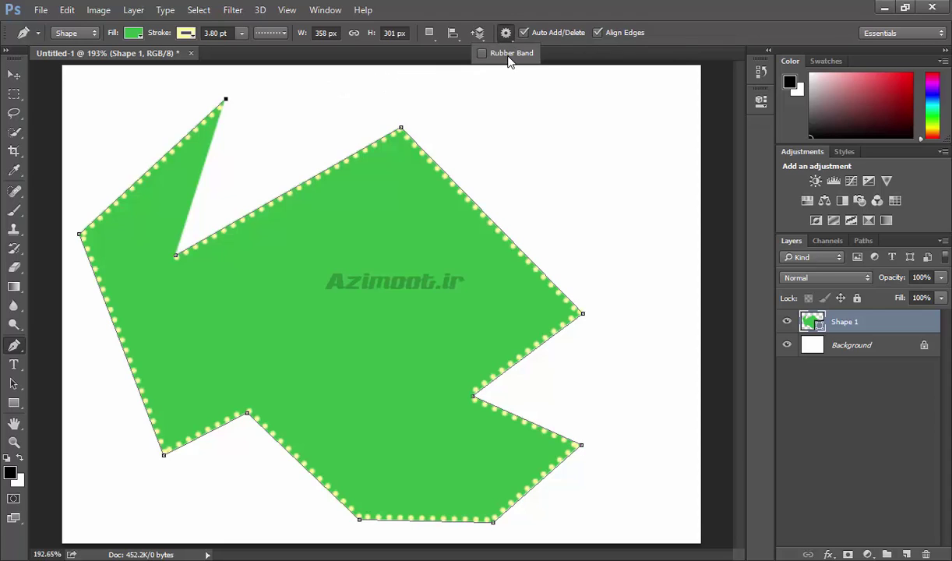
click(289, 128)
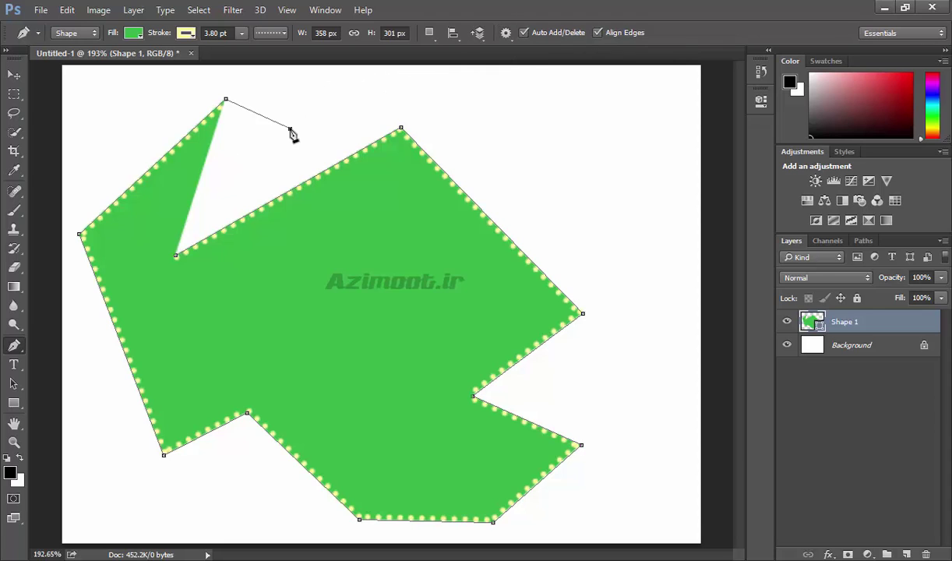
click(375, 86)
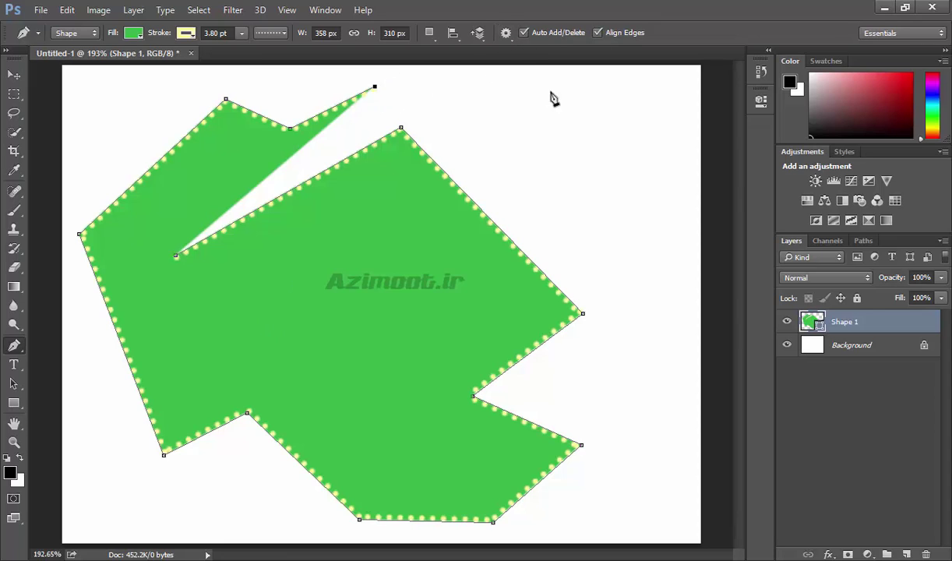
click(481, 36)
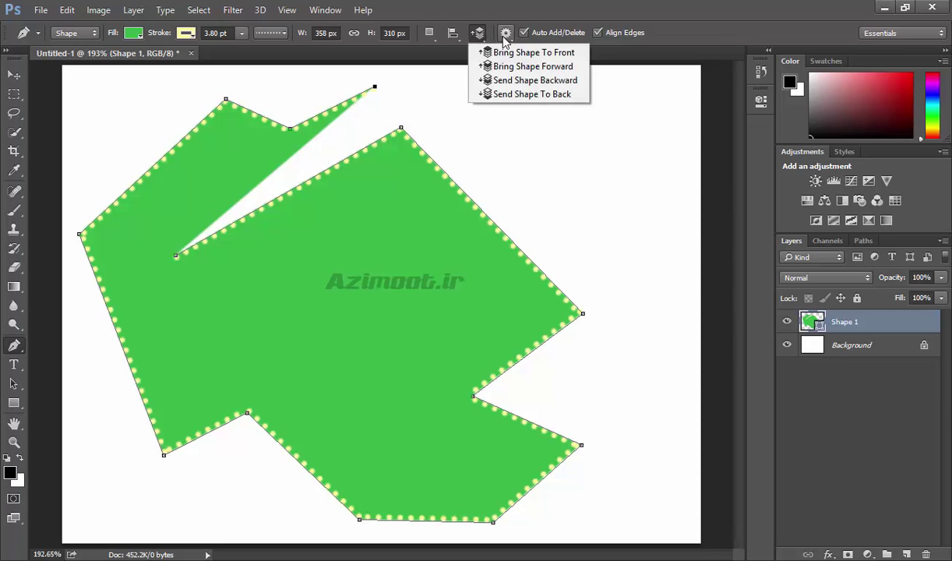
- Delete the shape's top anchor, add an anchor on its inner edge, and toggle Auto Add/Delete
click(480, 35)
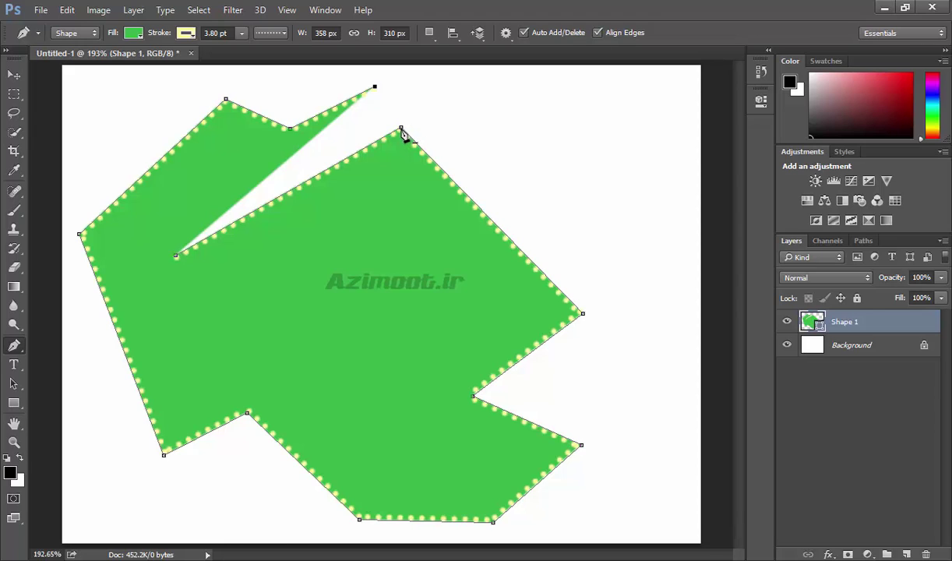
click(400, 128)
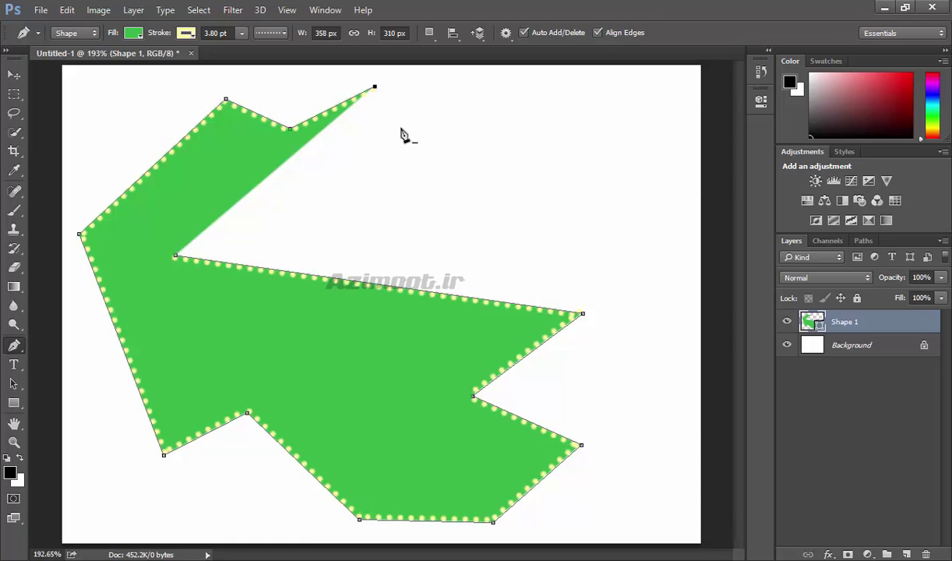
click(384, 287)
click(545, 35)
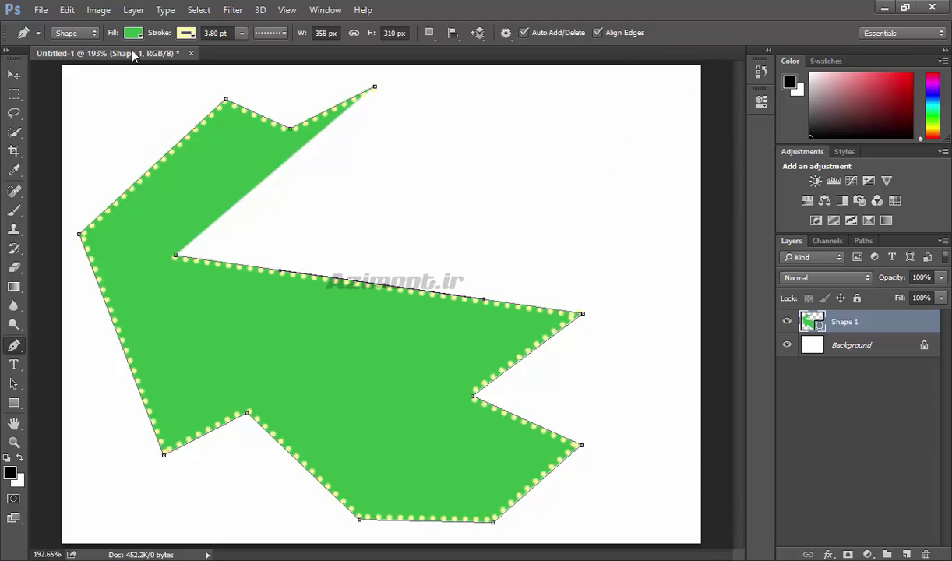
- Switch the Pen tool mode from Shape back to Path
click(85, 33)
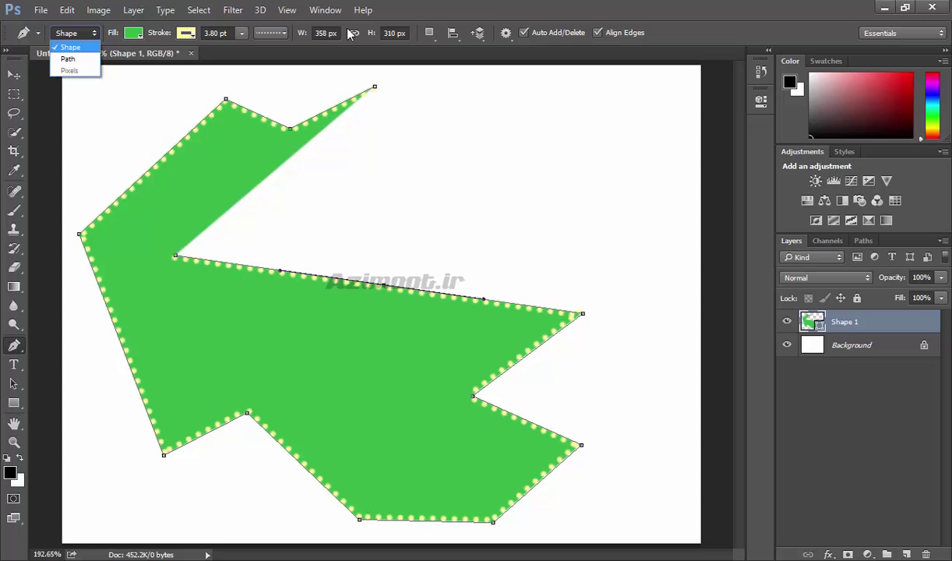
click(69, 60)
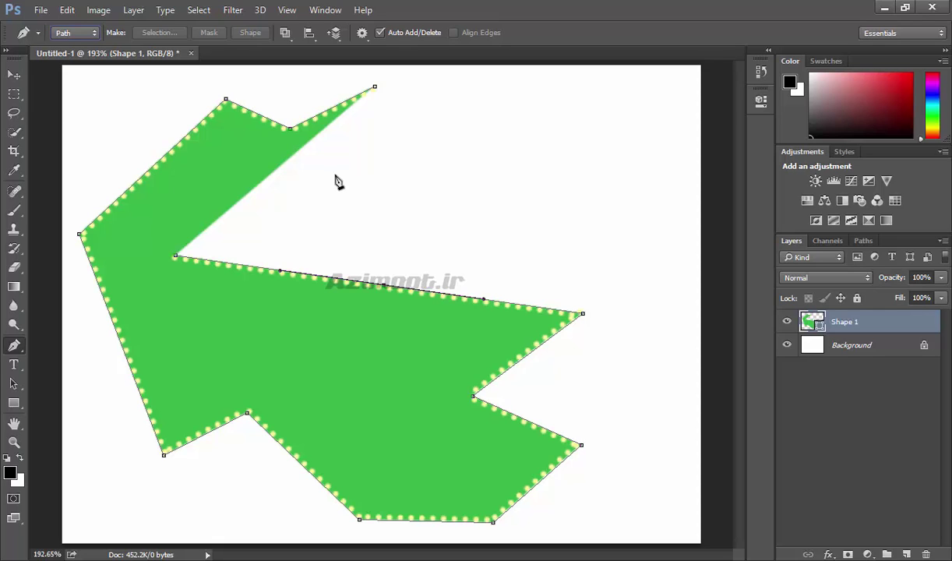
- Delete the Shape 1 layer and fill the Background with black
click(925, 553)
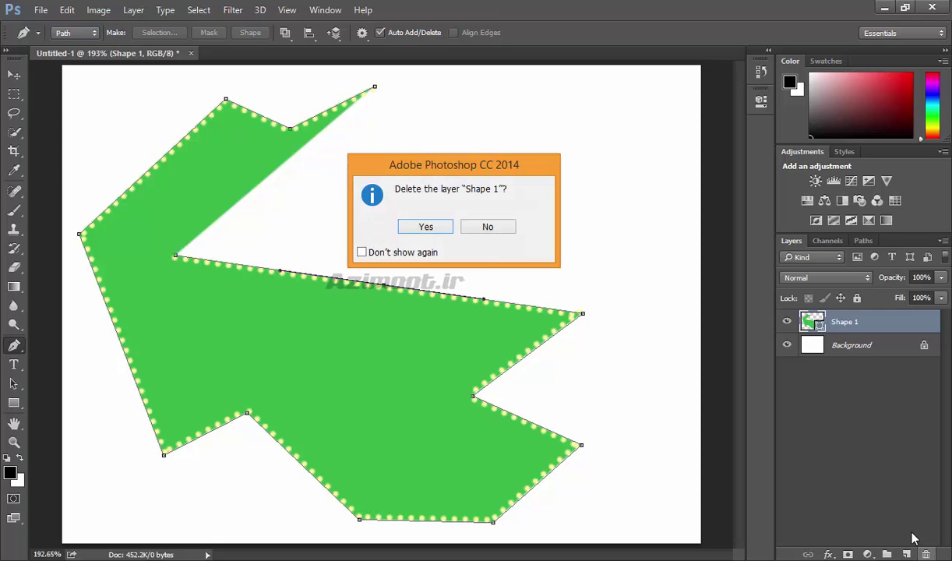
click(425, 228)
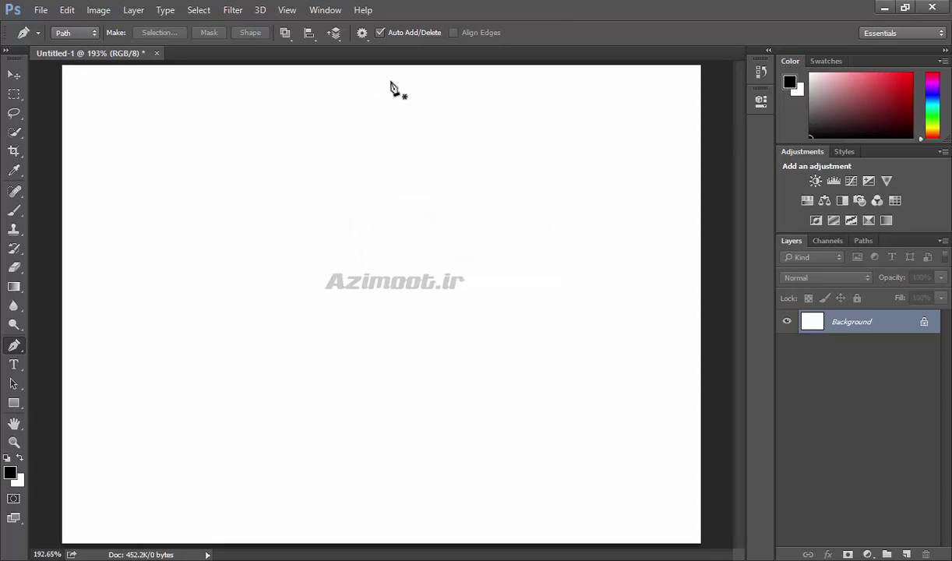
key(alt+BackSpace)
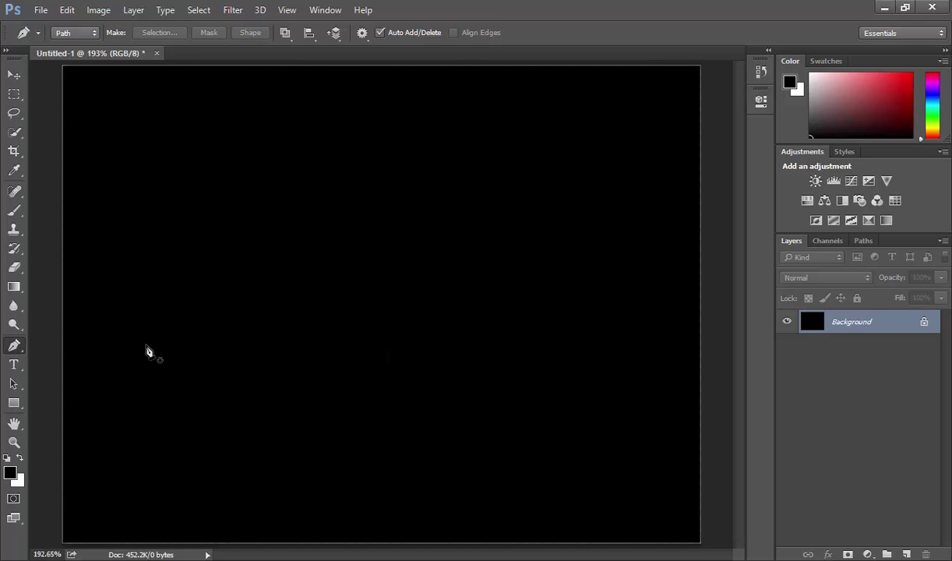
- Draw a closed four-corner work path on the black canvas
click(143, 331)
click(229, 152)
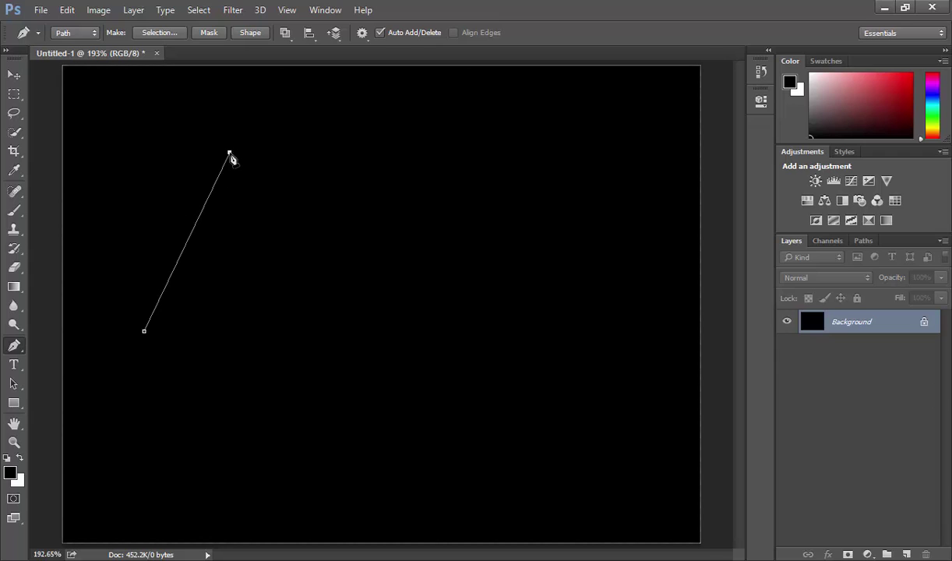
click(471, 197)
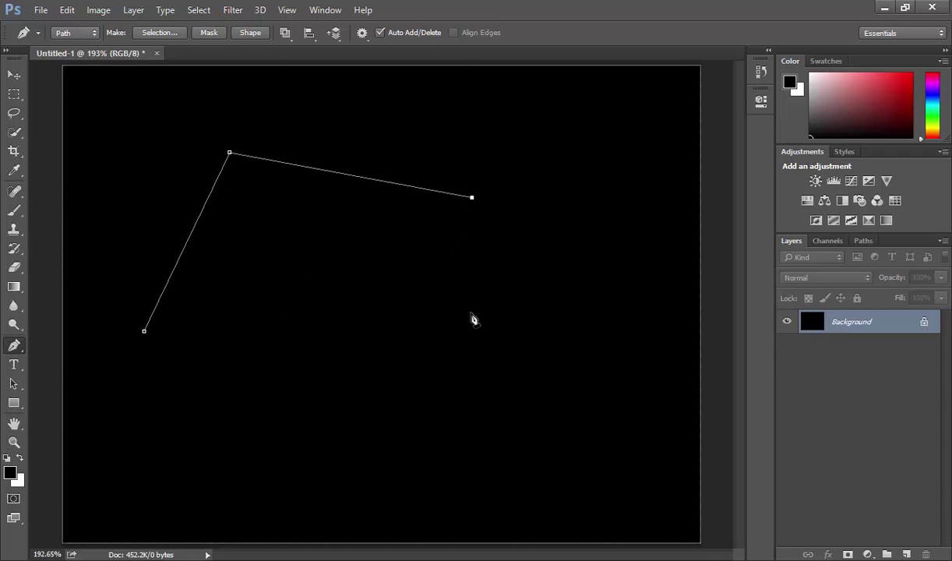
click(460, 441)
click(145, 333)
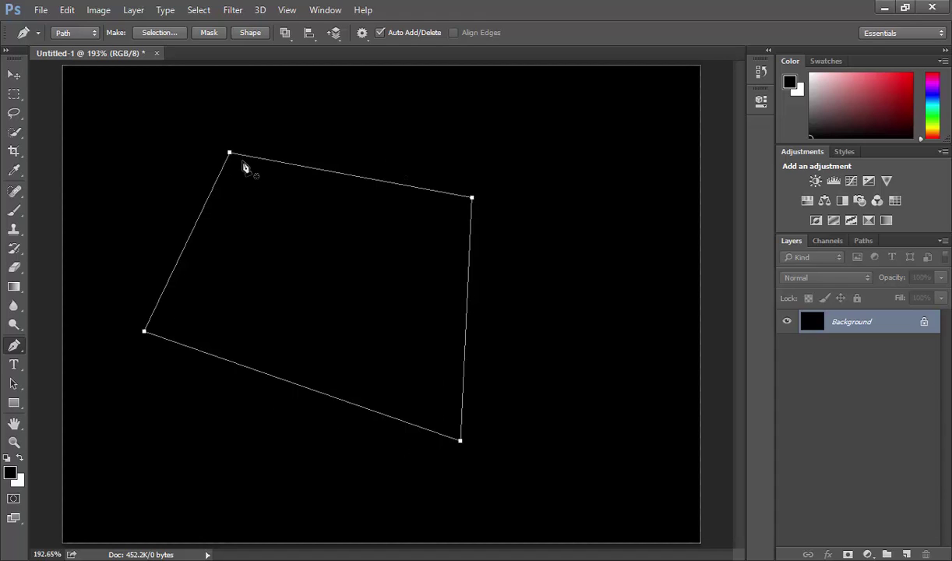
- Turn the four-corner path into a selection feathered by 4.7 pixels
click(161, 33)
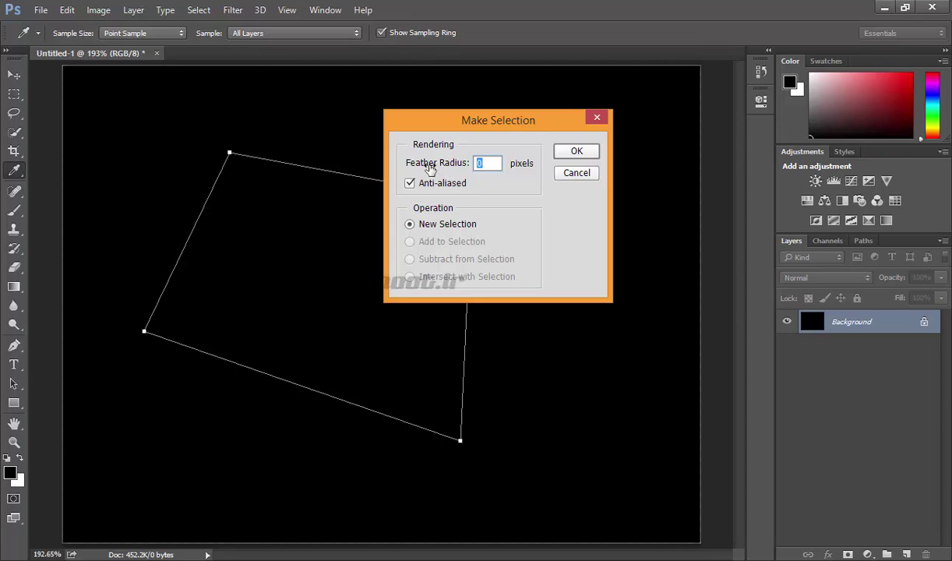
drag(441, 168, 466, 166)
click(577, 151)
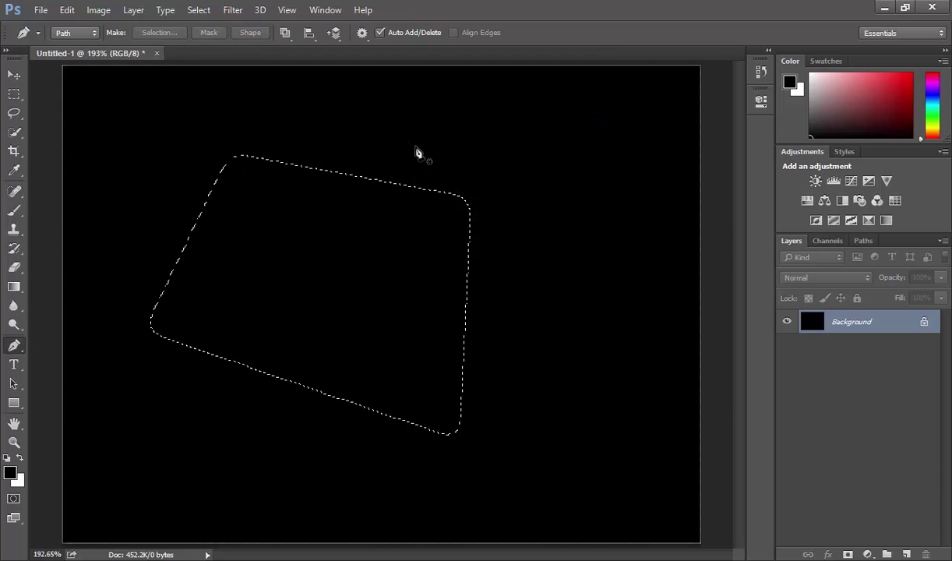
- Move the feathered selection down and right with the Move tool, then undo and deselect
click(14, 74)
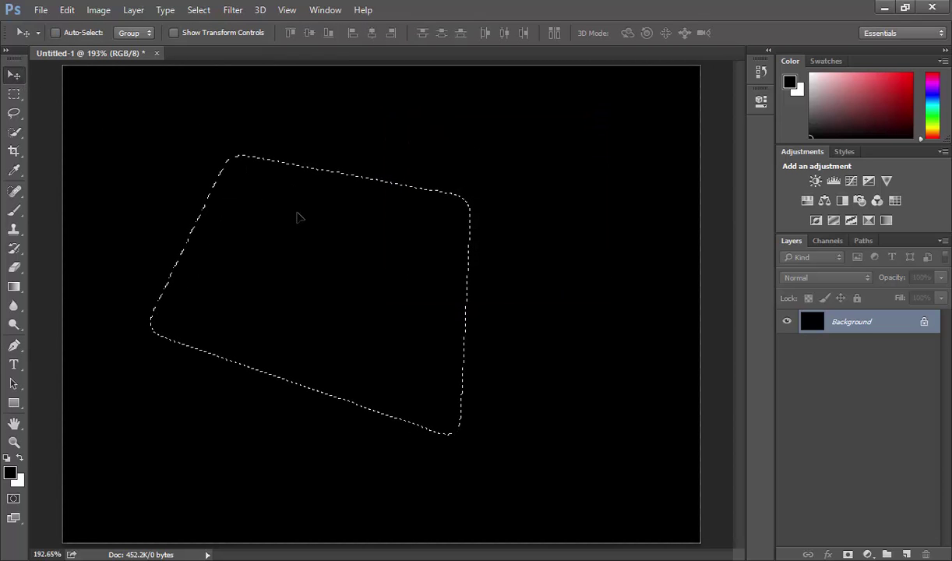
drag(296, 216, 387, 242)
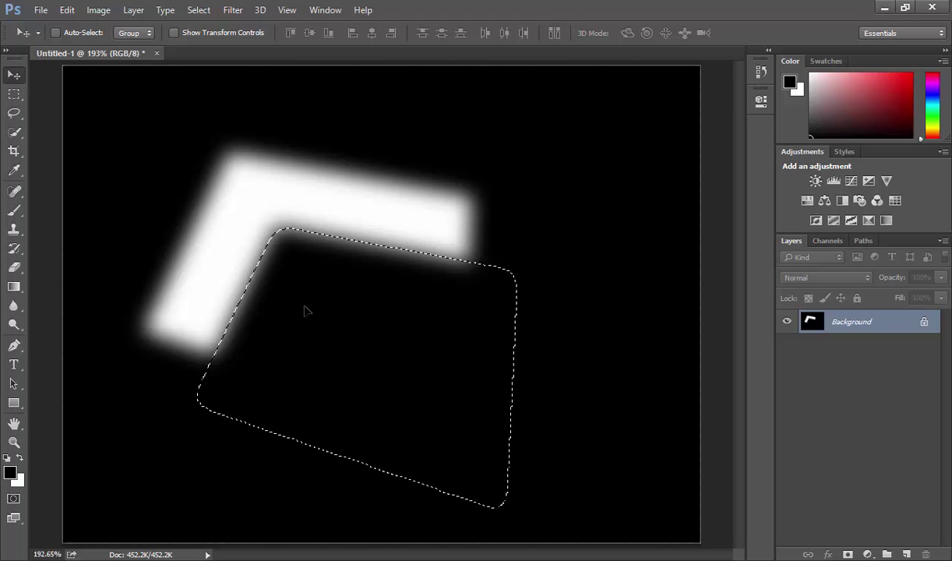
key(ctrl+alt+z)
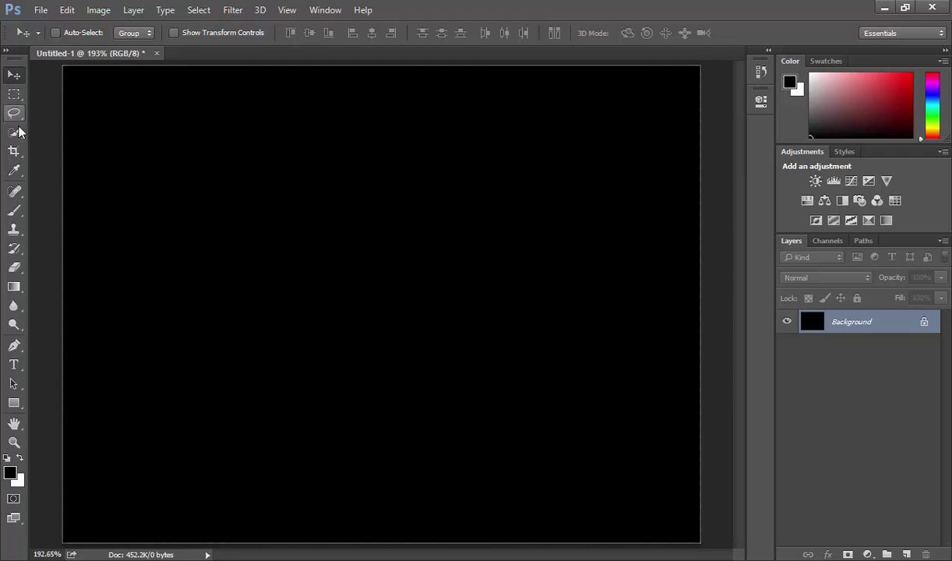
- Browse the marquee, lasso and quick selection tool variants, then return to the Pen tool
drag(16, 97, 54, 98)
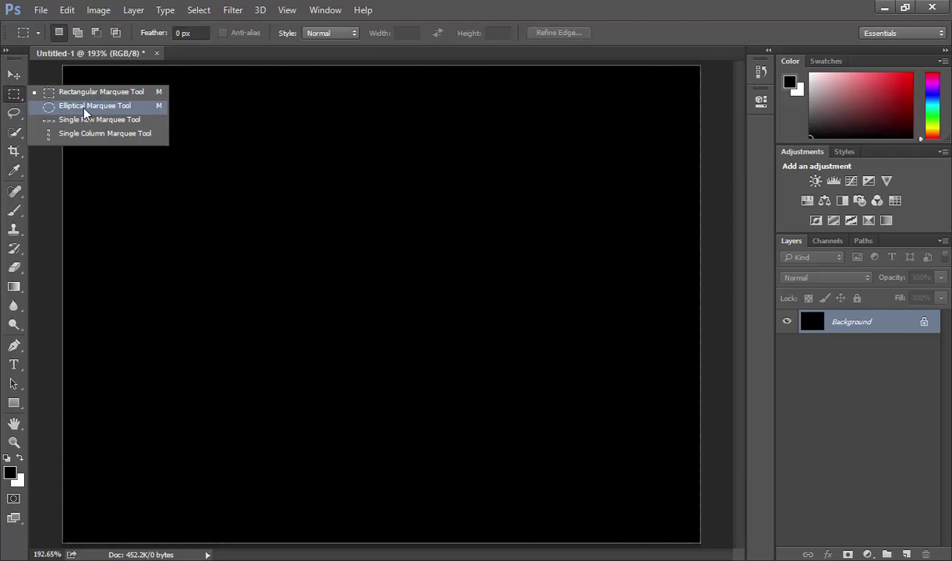
click(23, 113)
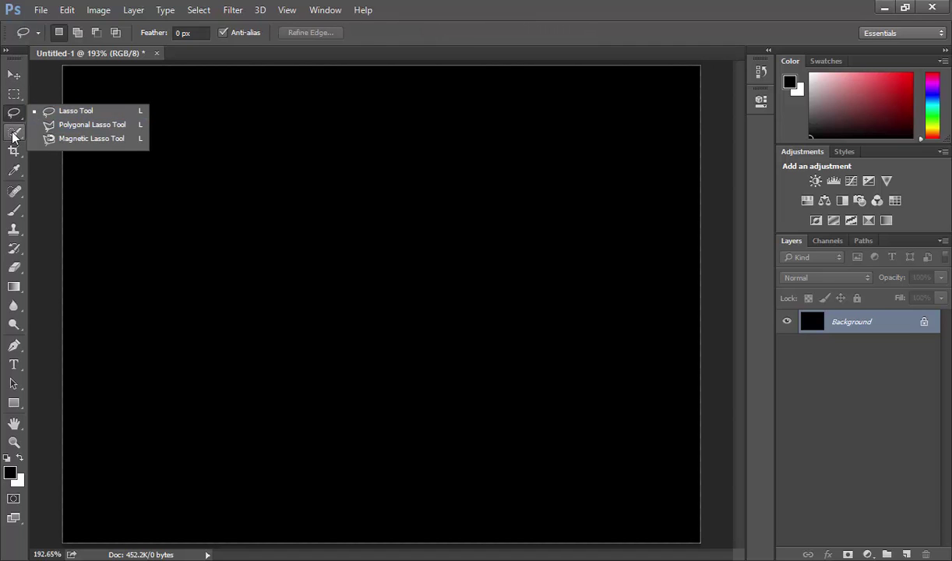
drag(15, 132, 67, 146)
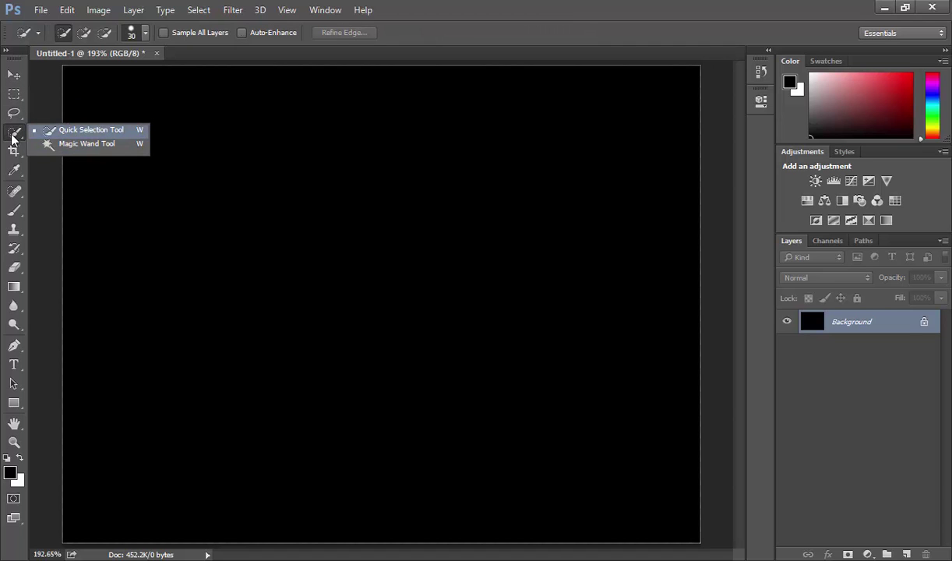
click(14, 345)
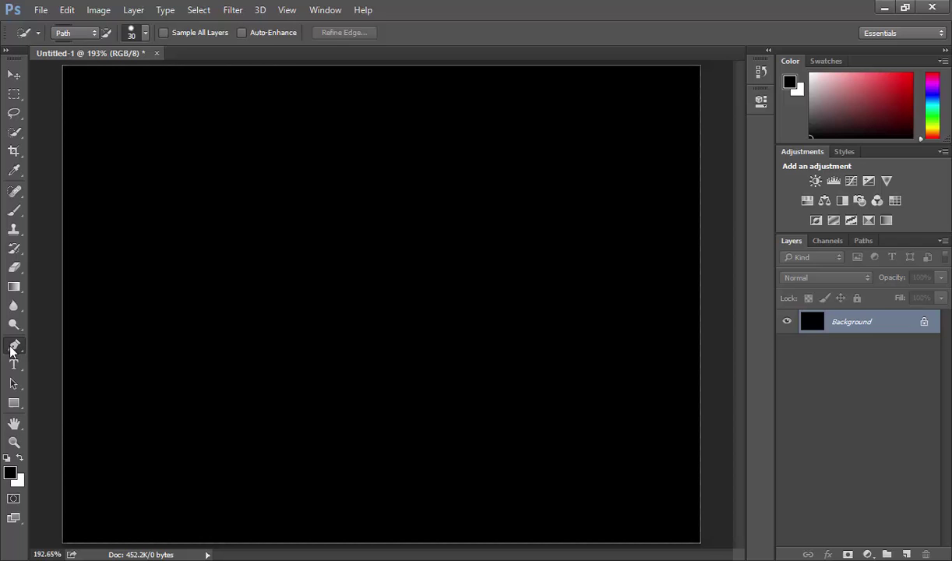
- Draw a closed, curvy blob-shaped path with curved points around the canvas centre
mouse_move(200, 284)
mouse_down()
mouse_move(234, 224)
mouse_move(287, 199)
mouse_move(316, 210)
mouse_move(333, 234)
mouse_move(331, 263)
mouse_move(383, 233)
mouse_move(409, 240)
mouse_up()
mouse_move(416, 249)
mouse_down()
mouse_move(424, 267)
mouse_move(411, 323)
mouse_up()
drag(318, 344, 343, 338)
drag(279, 330, 223, 315)
mouse_move(157, 327)
mouse_down()
mouse_move(148, 319)
mouse_move(166, 287)
mouse_up()
click(199, 287)
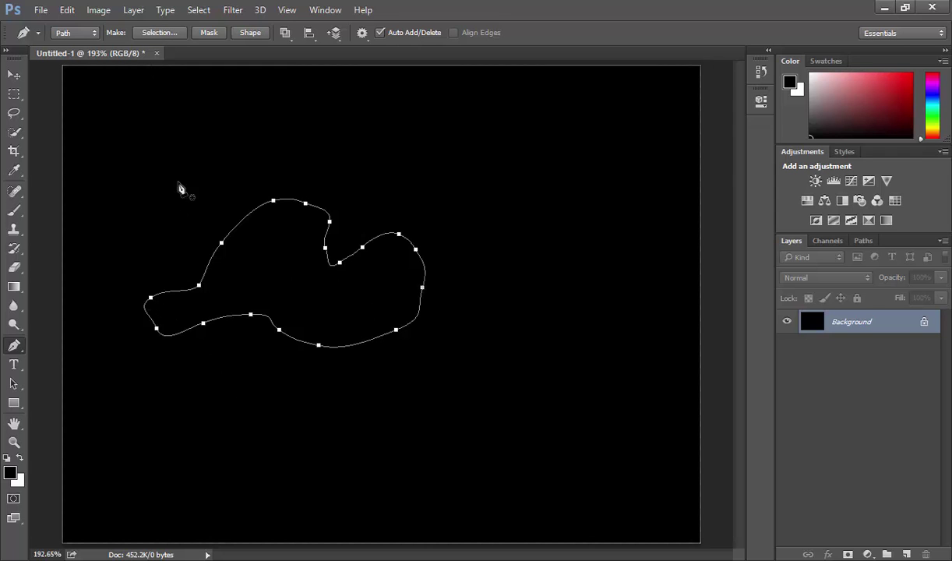
- Try a vector mask, undo it, then convert the blob path into the Shape 1 layer
click(209, 33)
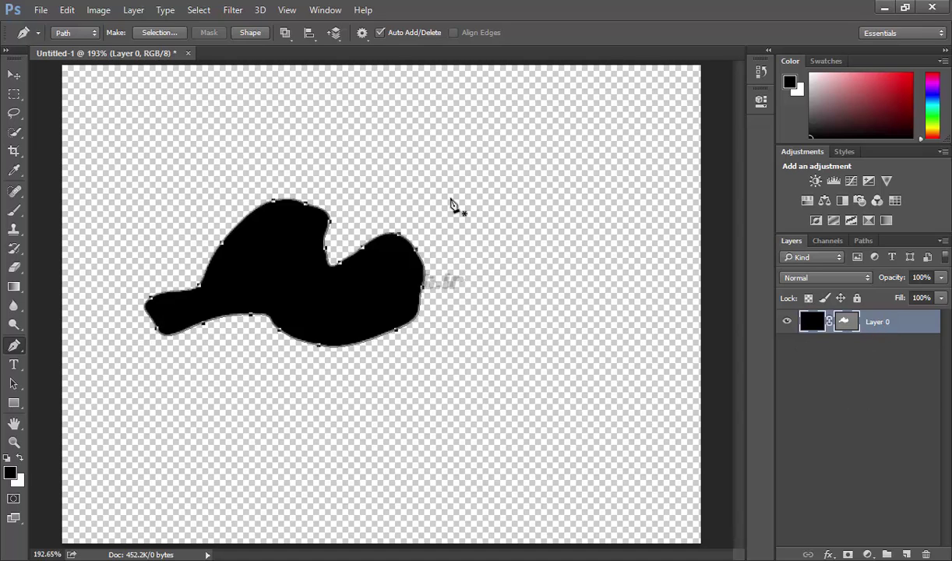
key(ctrl+z)
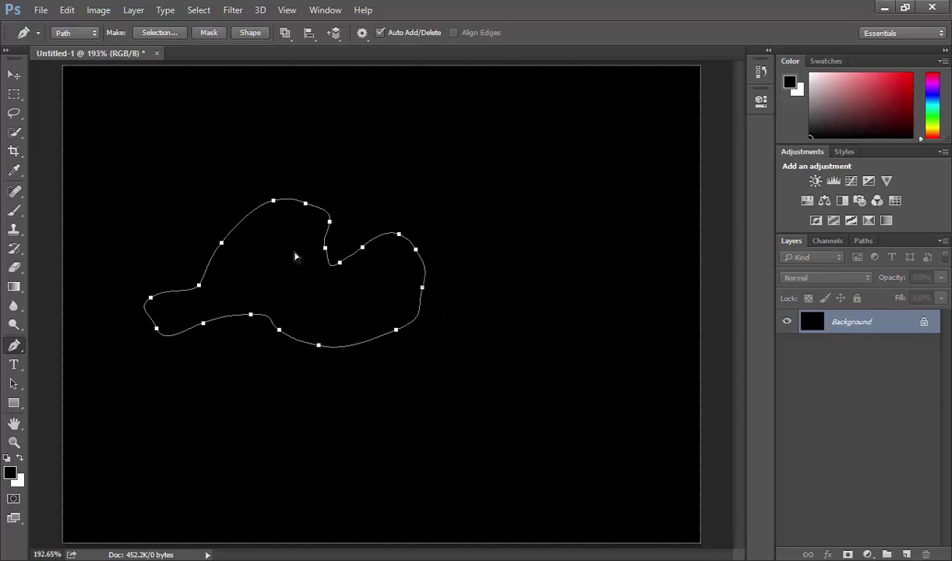
click(250, 32)
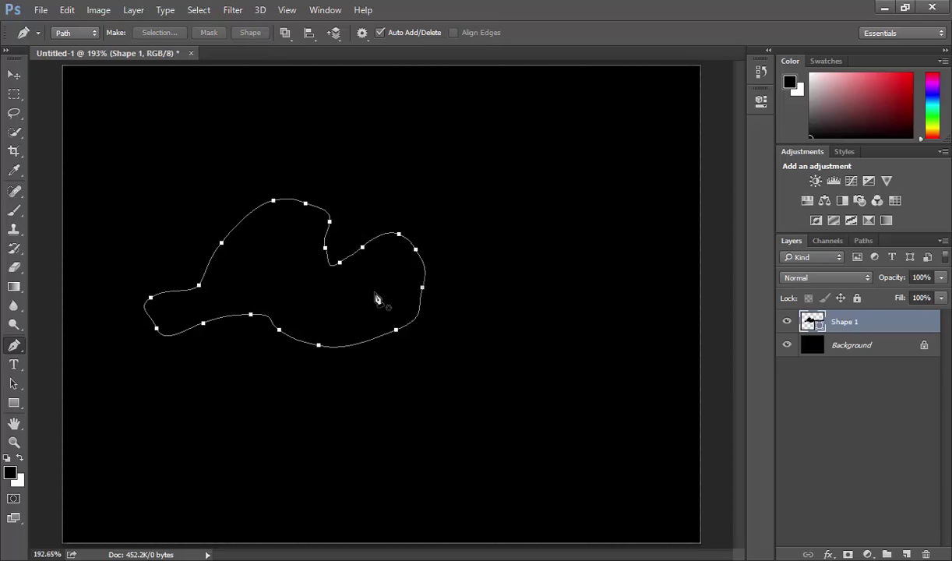
- Keep the Pen in Path mode and undo the Shape 1 layer
click(59, 35)
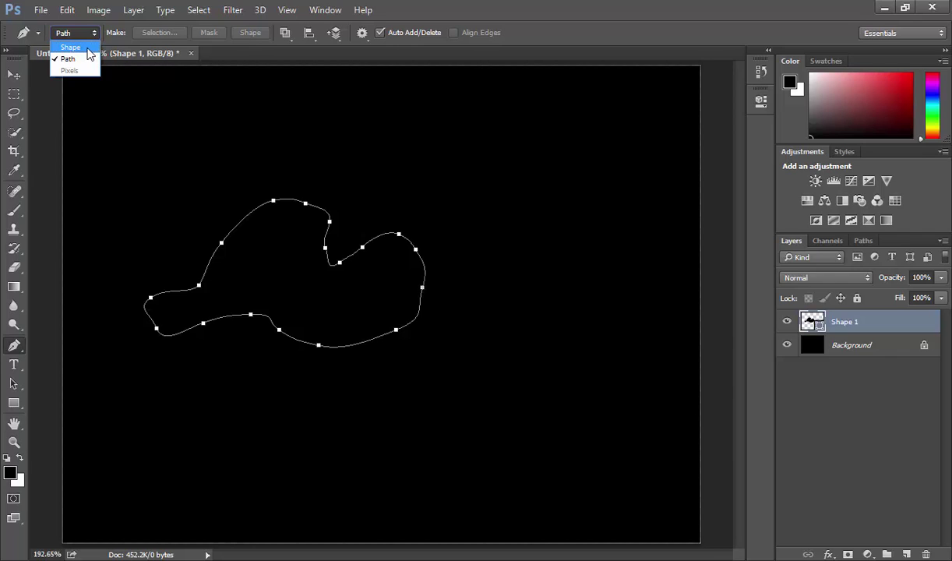
click(250, 39)
key(ctrl+z)
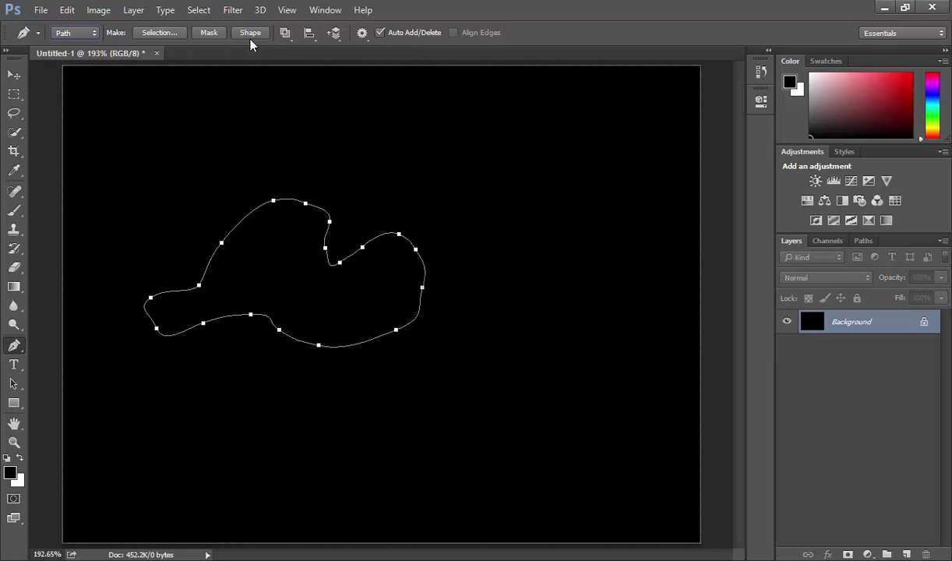
- Look through the path operations, path alignment and path arrangement menus
click(284, 37)
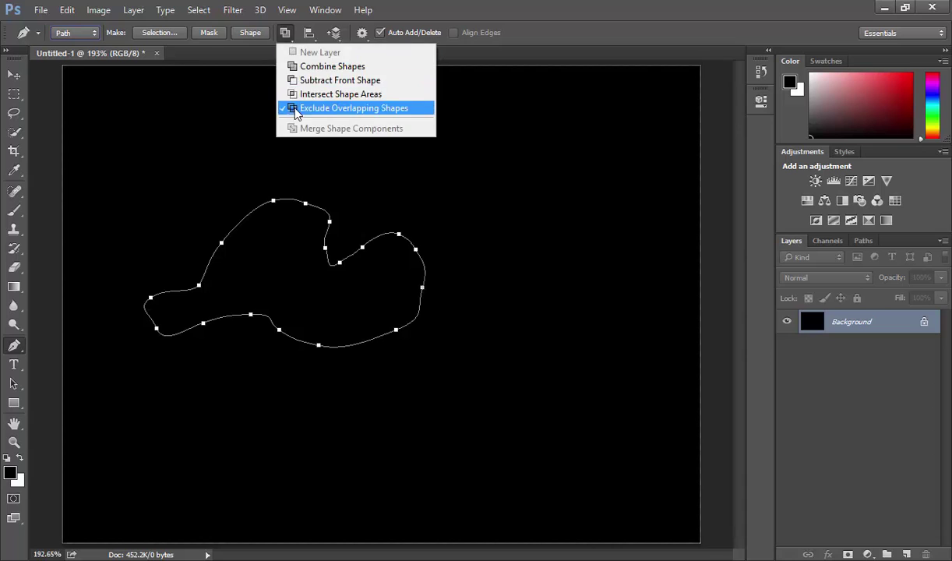
click(320, 90)
click(308, 33)
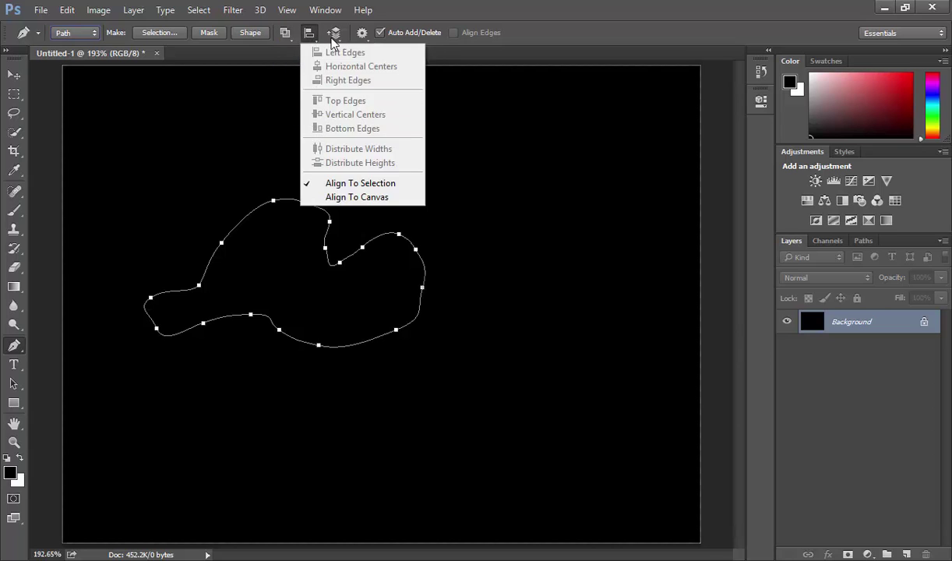
click(314, 35)
click(333, 33)
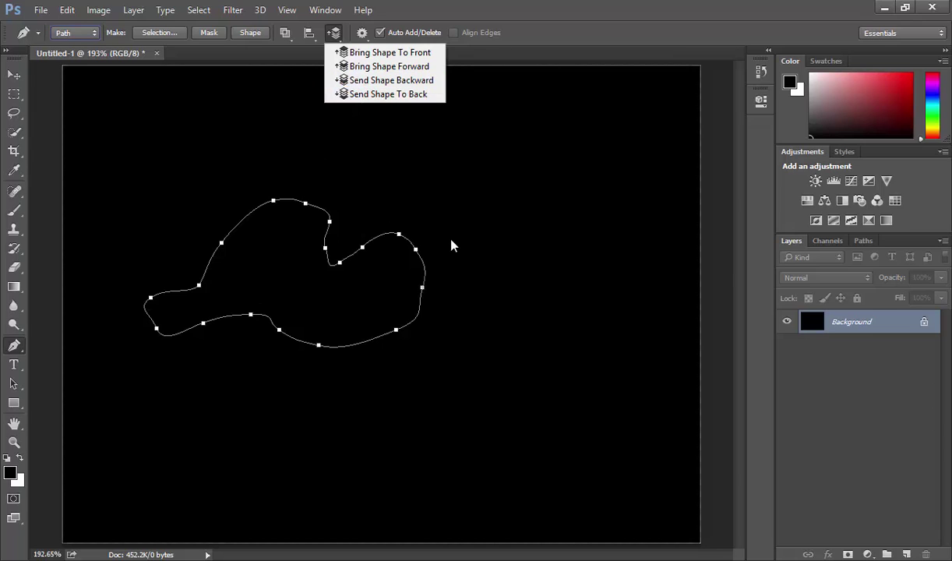
click(353, 52)
- Check the Rubber Band setting and start a new straight path above the blob
click(363, 37)
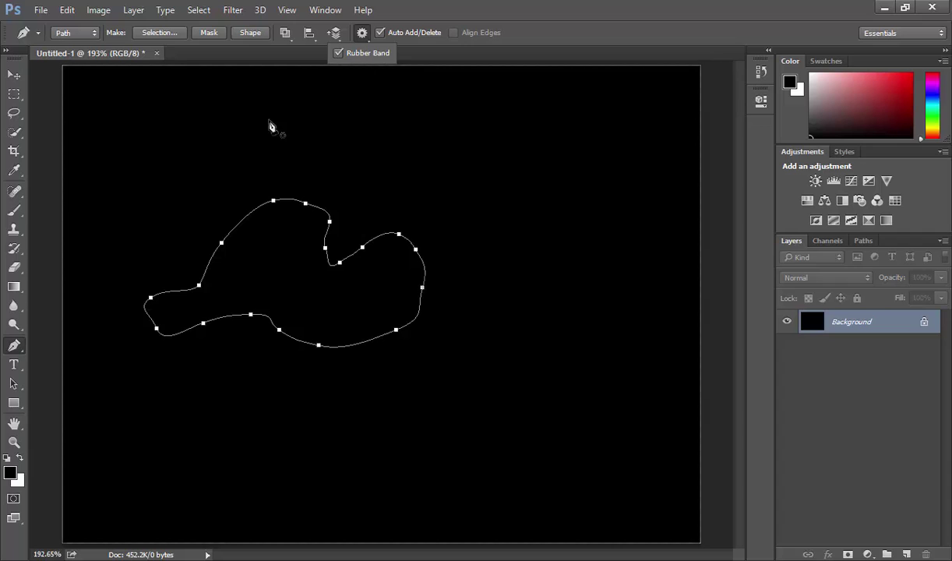
click(174, 166)
click(386, 97)
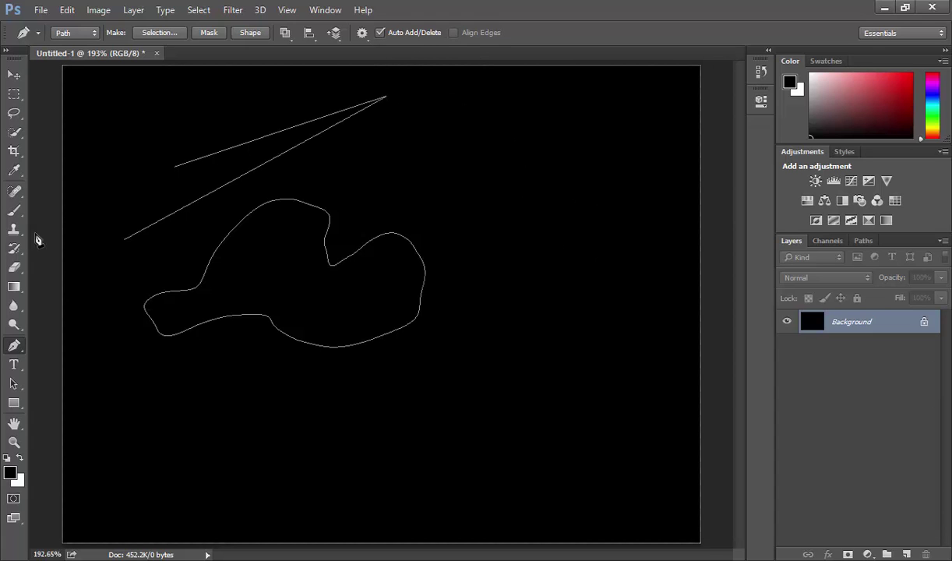
- Clear the existing paths and pick the standard Pen Tool
key(Return)
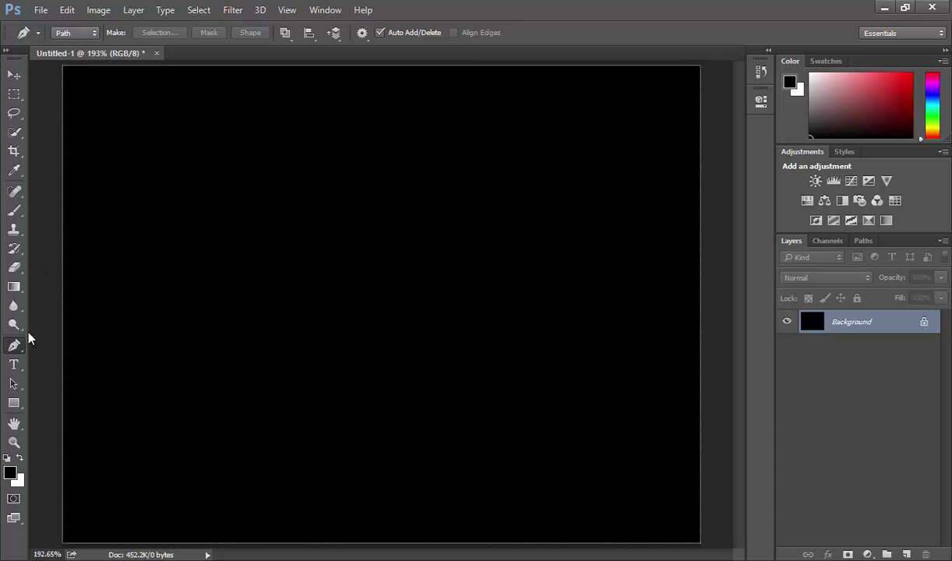
right_click(19, 347)
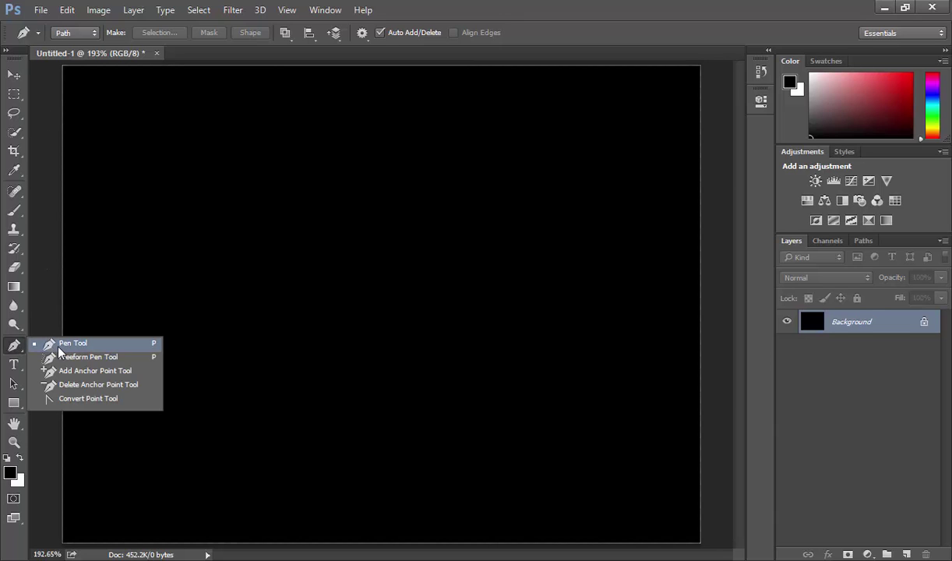
click(56, 331)
- Draw a closed path with a zigzag top of corner points and two curved bottom points
click(170, 293)
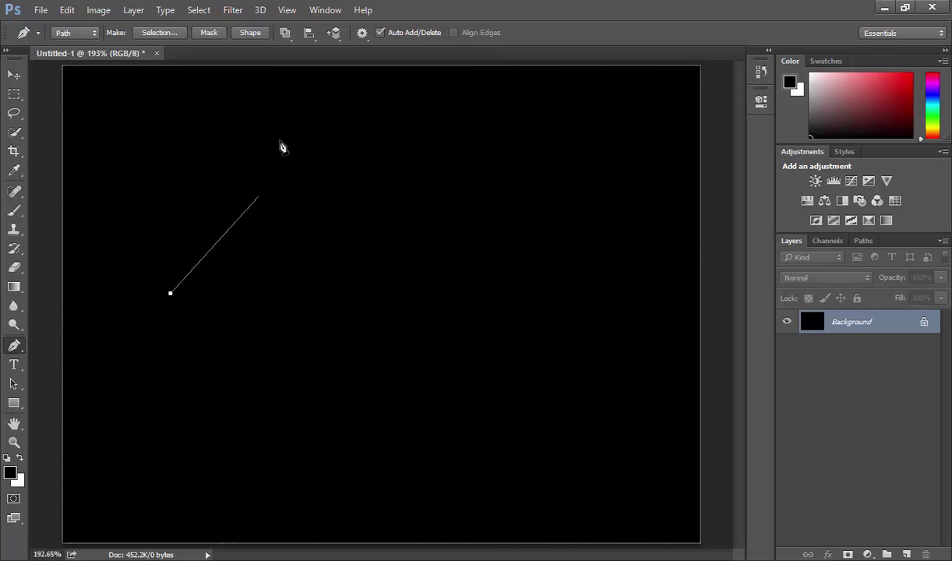
click(282, 136)
click(426, 279)
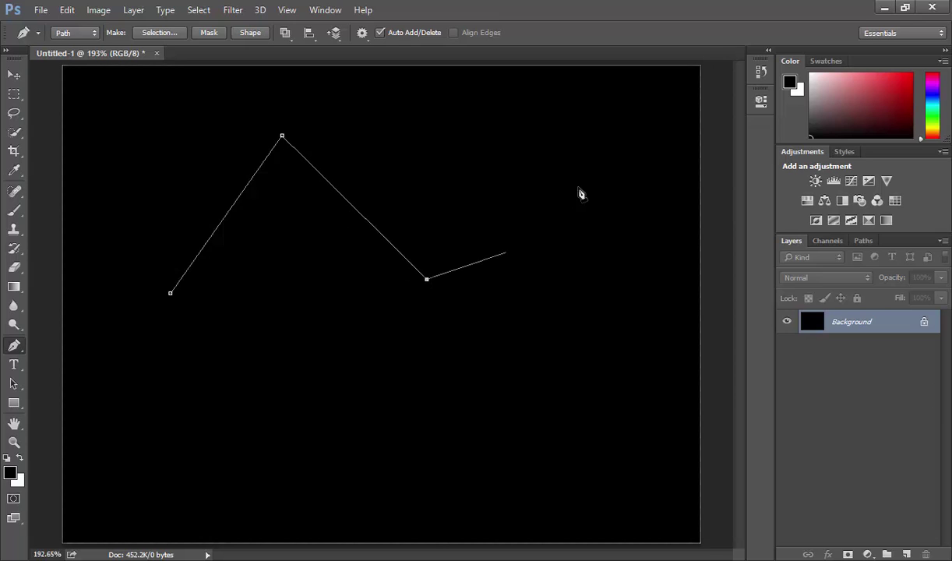
click(609, 157)
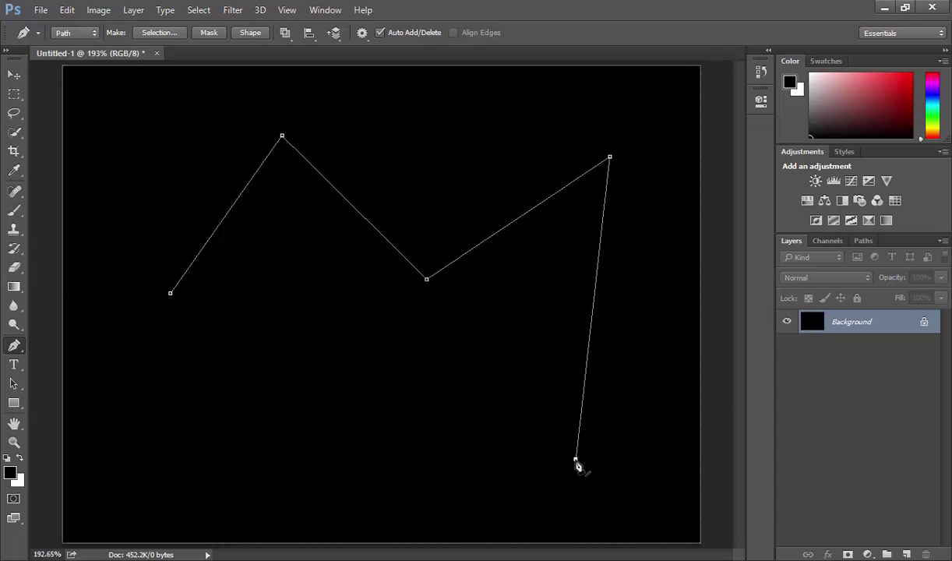
click(575, 460)
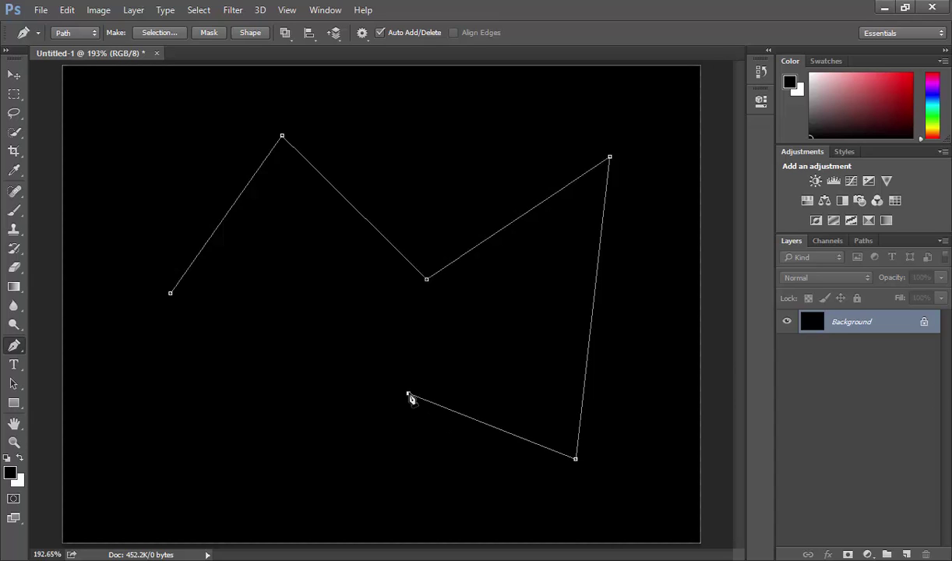
mouse_move(408, 395)
mouse_down()
mouse_move(385, 368)
mouse_move(350, 436)
mouse_up()
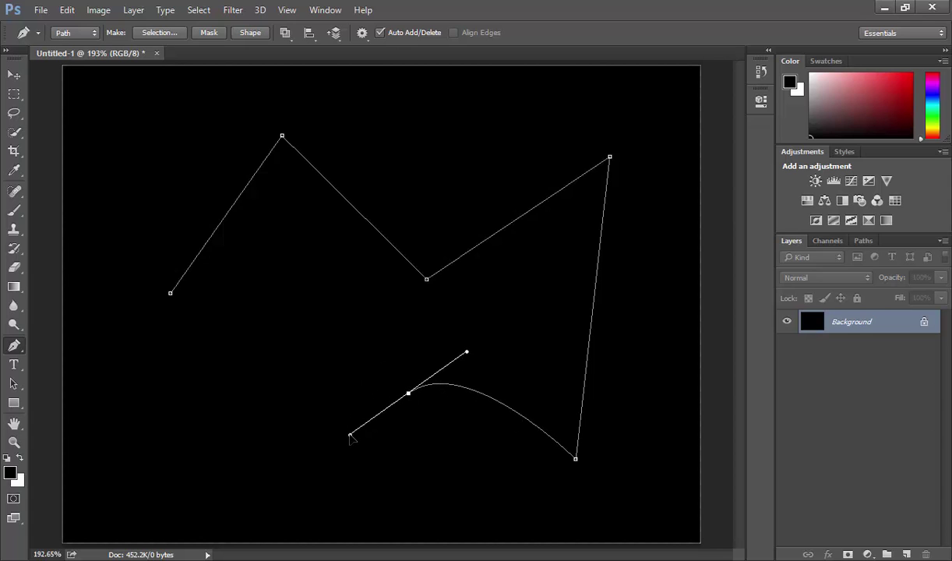
mouse_move(210, 449)
mouse_down()
mouse_move(195, 421)
mouse_move(199, 395)
mouse_up()
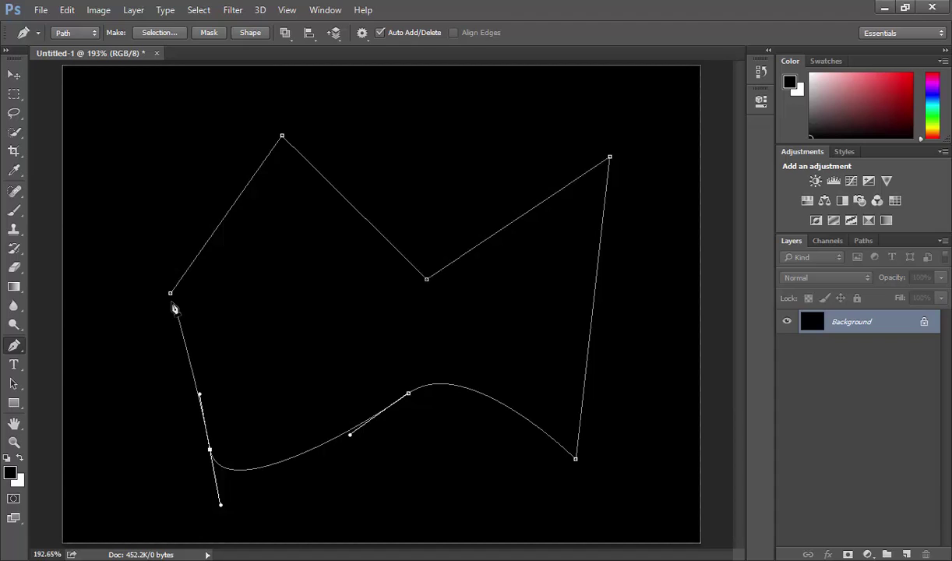
click(171, 296)
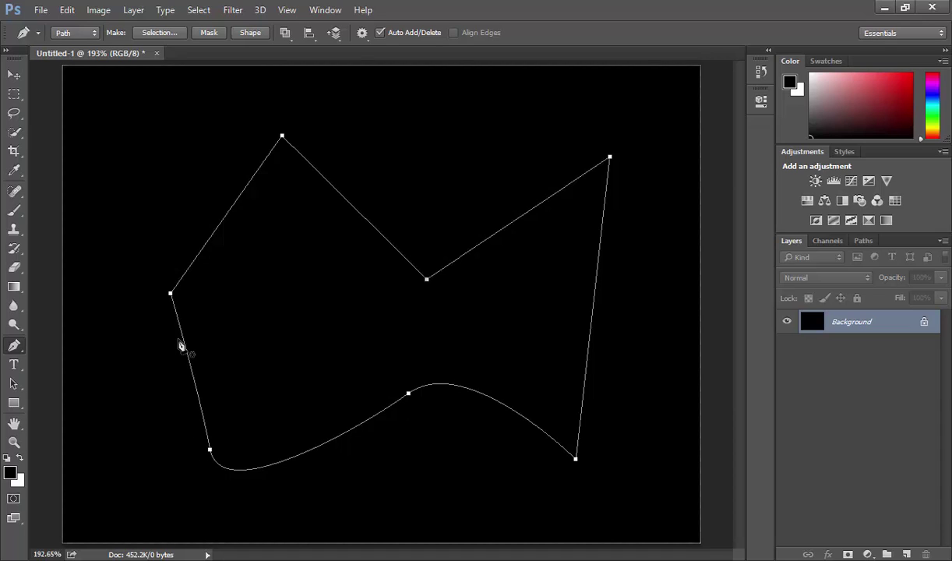
- Sketch a small freehand loop in the upper left with the Freeform Pen Tool, then pick Add Anchor Point
right_click(15, 348)
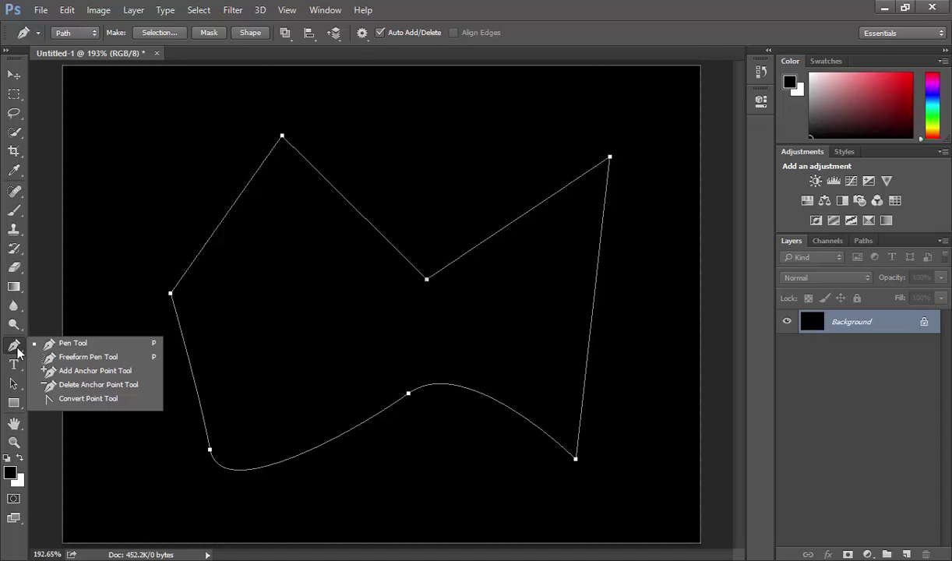
click(77, 359)
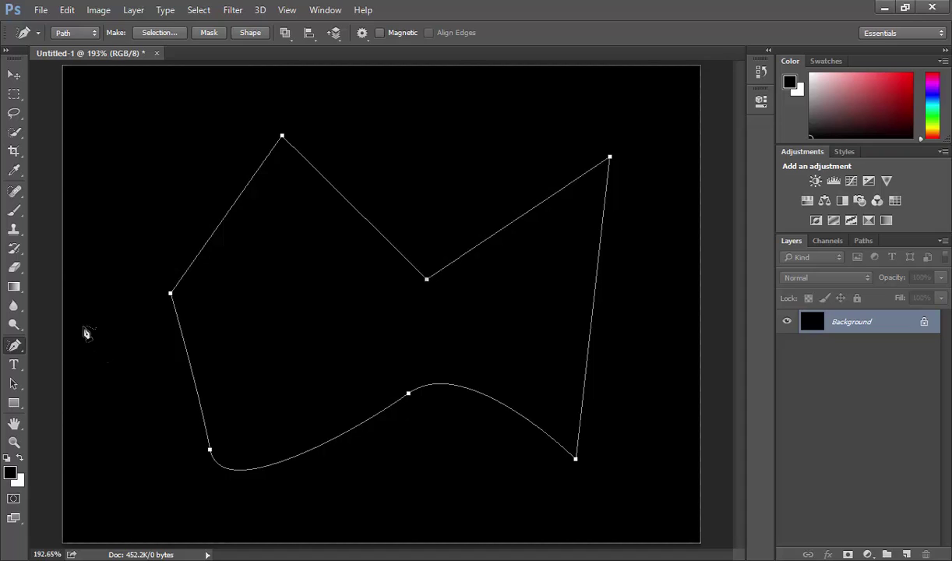
mouse_move(104, 156)
mouse_down()
mouse_move(175, 164)
mouse_move(110, 178)
mouse_move(101, 160)
mouse_up()
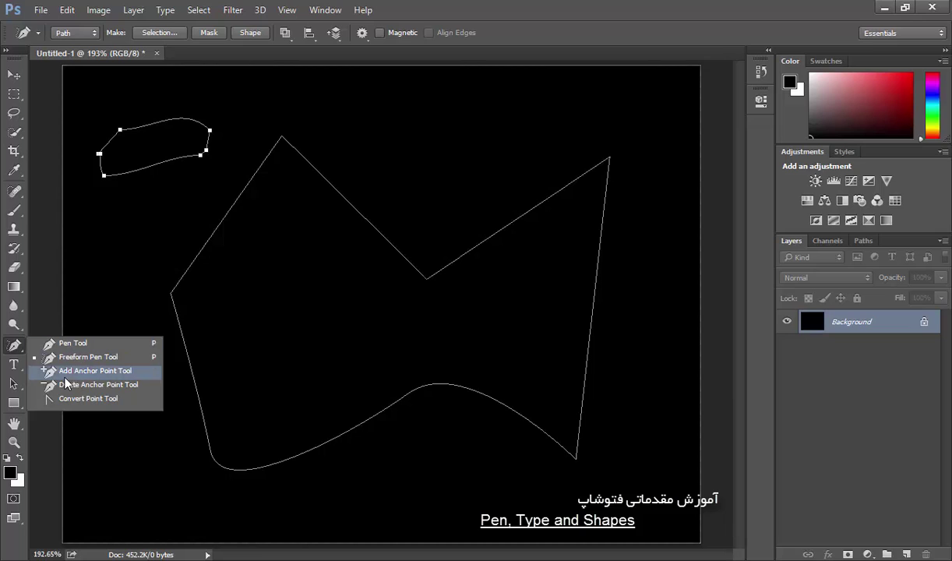
click(71, 377)
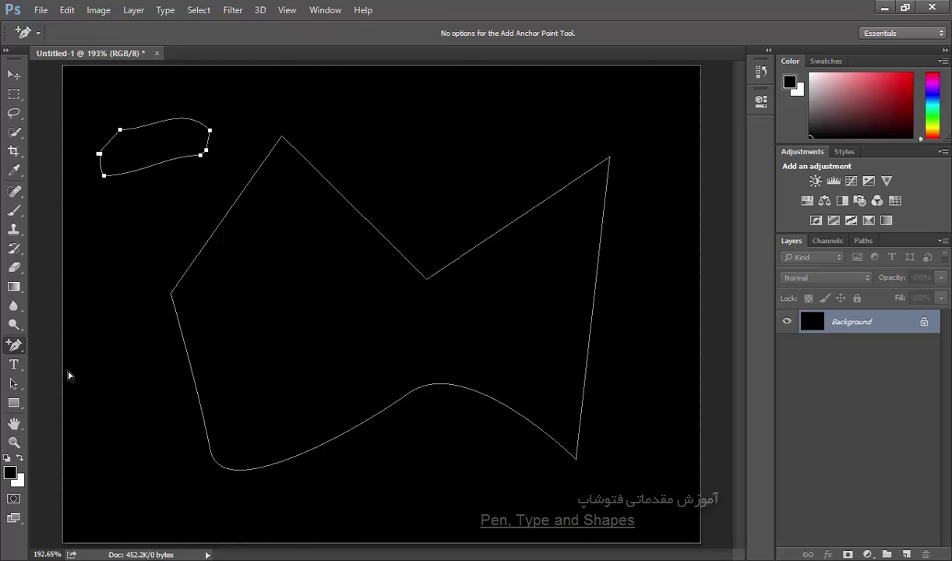
- Delete the large path's top peak anchor with the Delete Anchor Point Tool
right_click(15, 344)
click(63, 385)
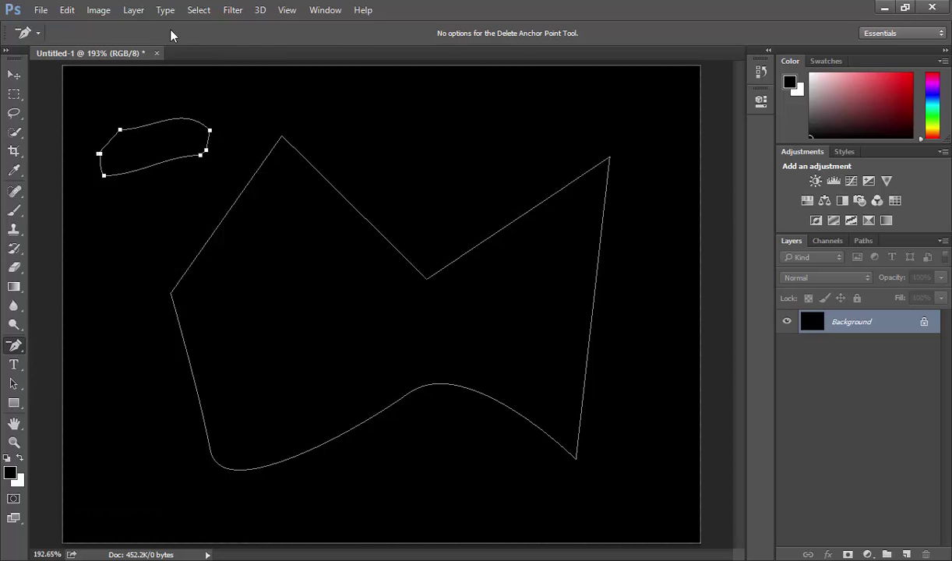
click(302, 156)
right_click(15, 343)
click(66, 385)
click(282, 138)
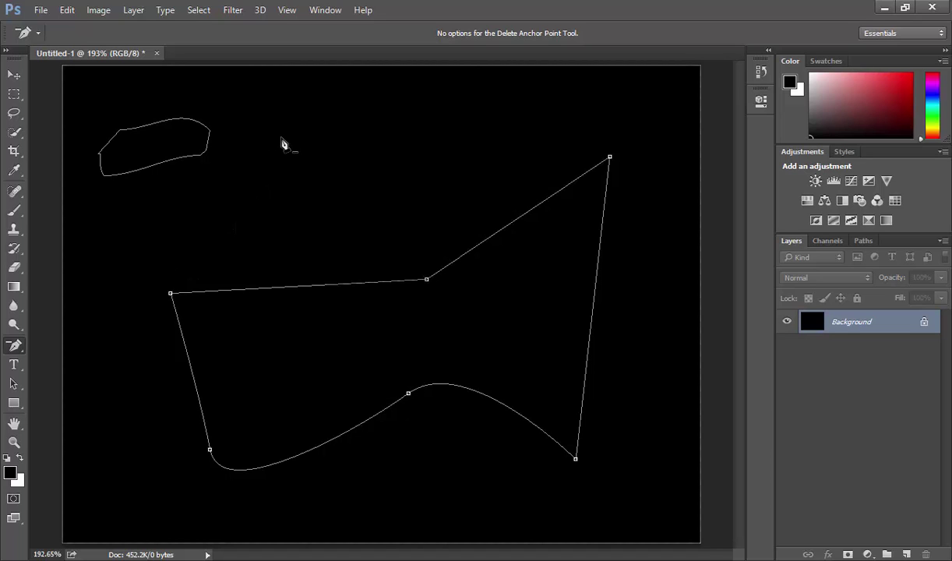
- Add an anchor on the large path's straight upper-left edge with the Add Anchor Point Tool
right_click(17, 352)
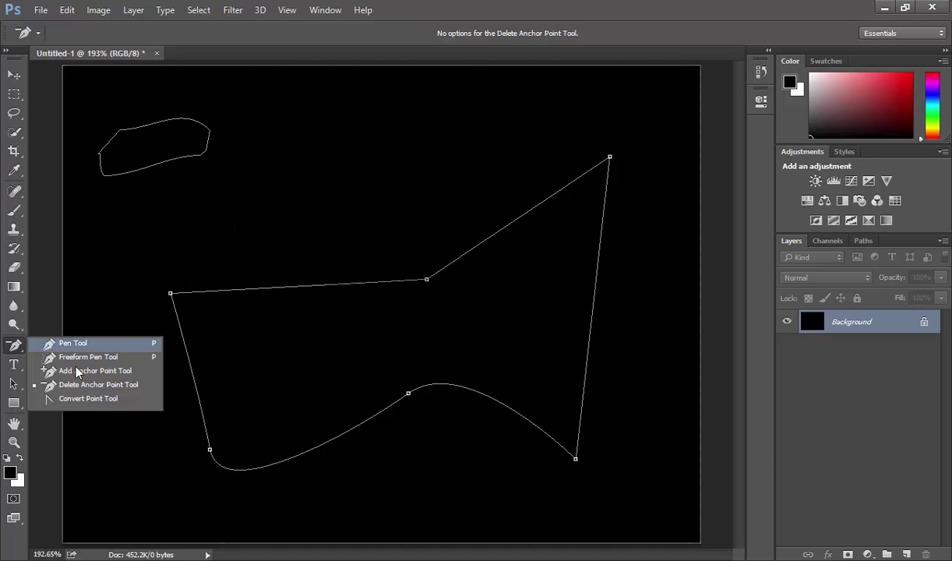
click(70, 372)
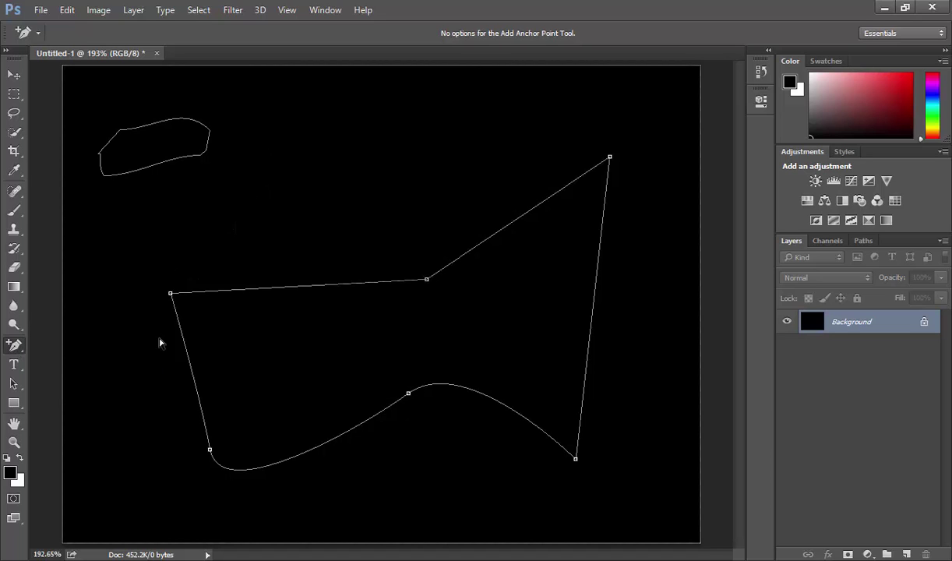
click(285, 287)
right_click(15, 344)
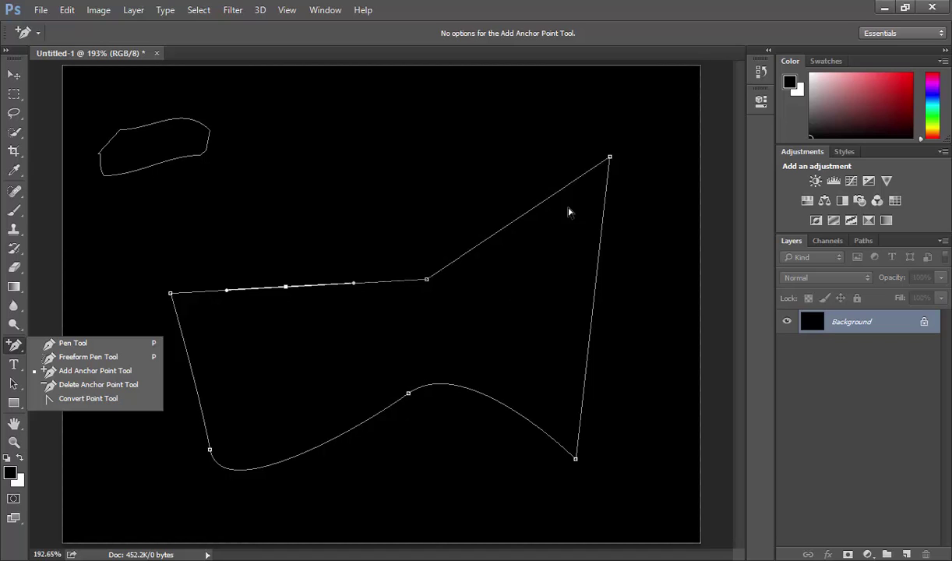
- With the Convert Point Tool, toggle the top-right anchor smooth then sharp and pull curves from the bottom-right anchor
click(63, 401)
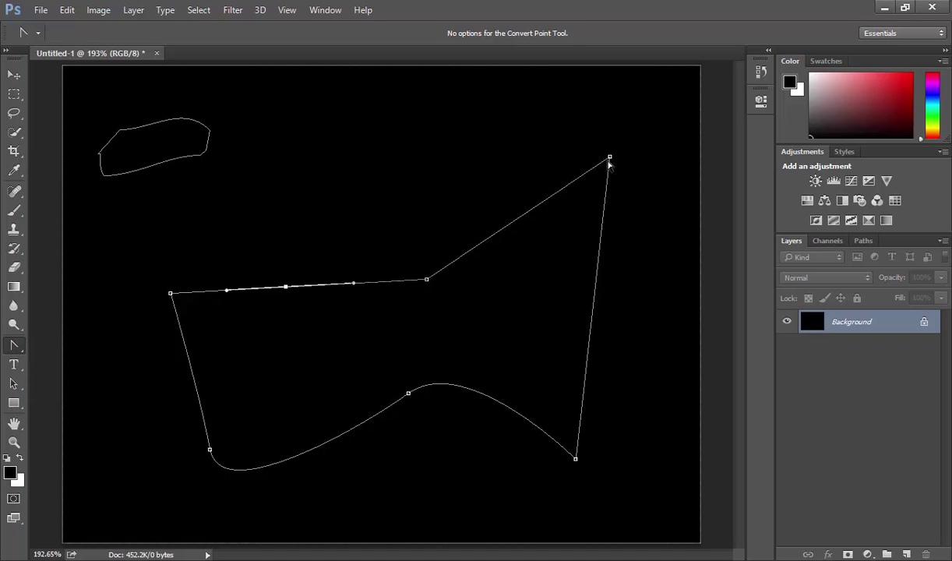
mouse_move(610, 158)
mouse_down()
mouse_move(646, 171)
mouse_move(640, 184)
mouse_up()
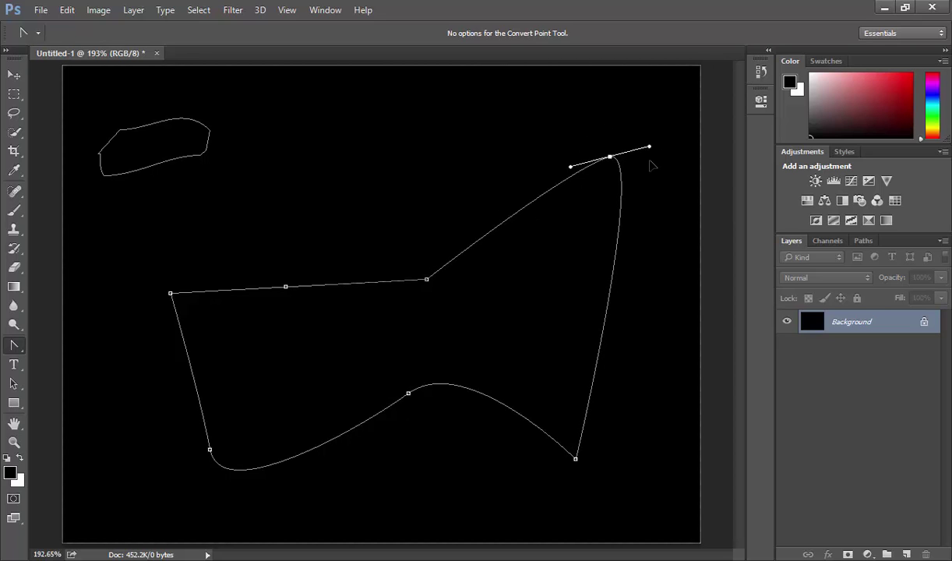
click(610, 157)
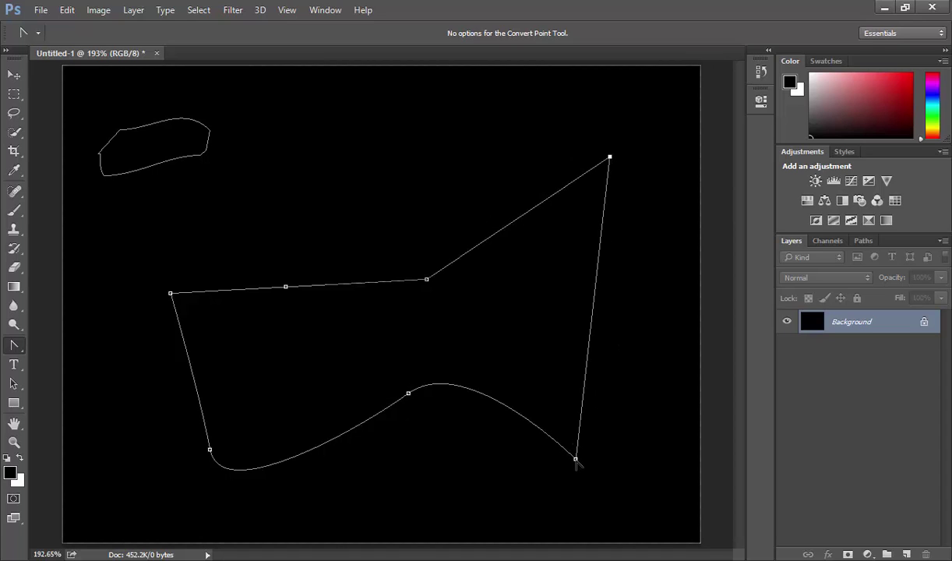
mouse_move(575, 459)
mouse_down()
mouse_move(551, 490)
mouse_move(531, 475)
mouse_up()
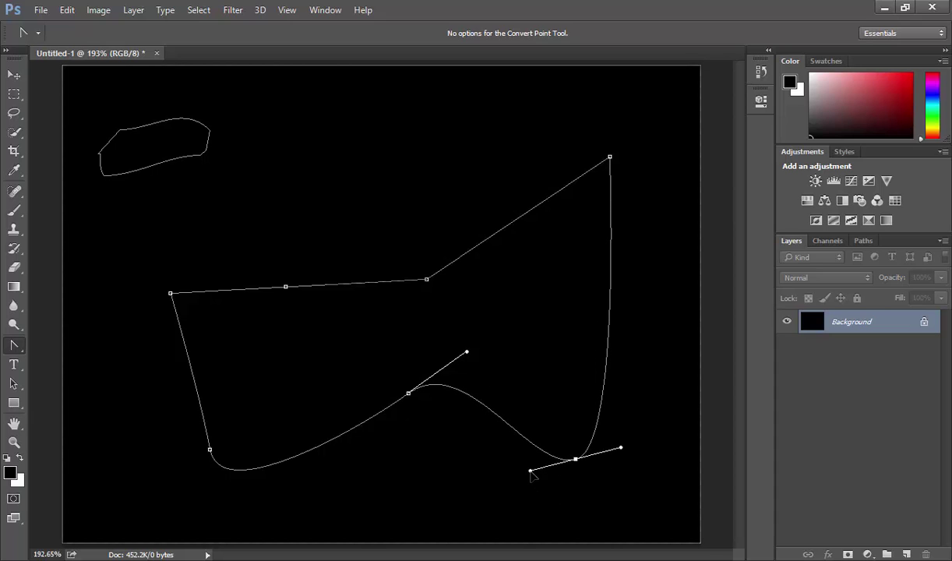
- Make the bottom corners sharp and drag the bottom-middle anchor into a smooth S-curve
click(408, 393)
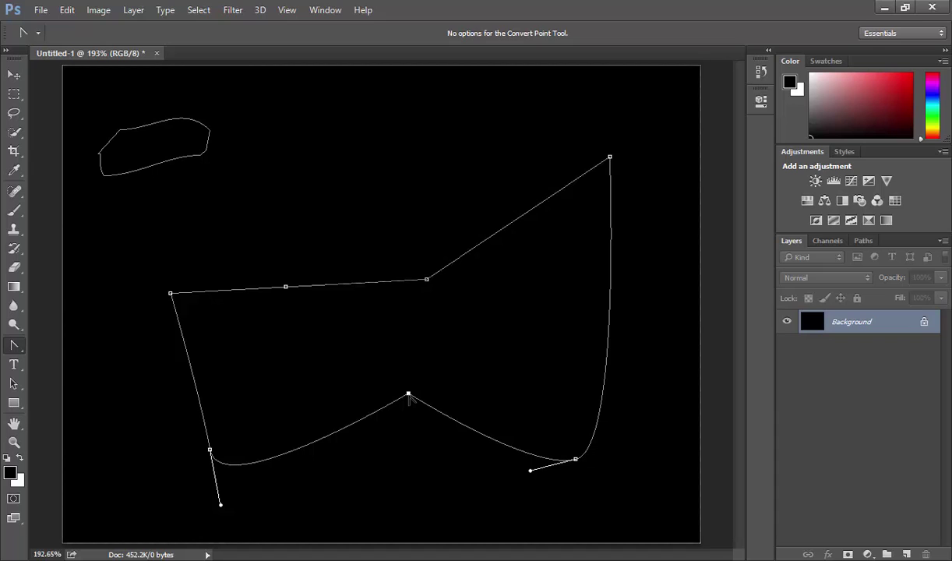
click(575, 460)
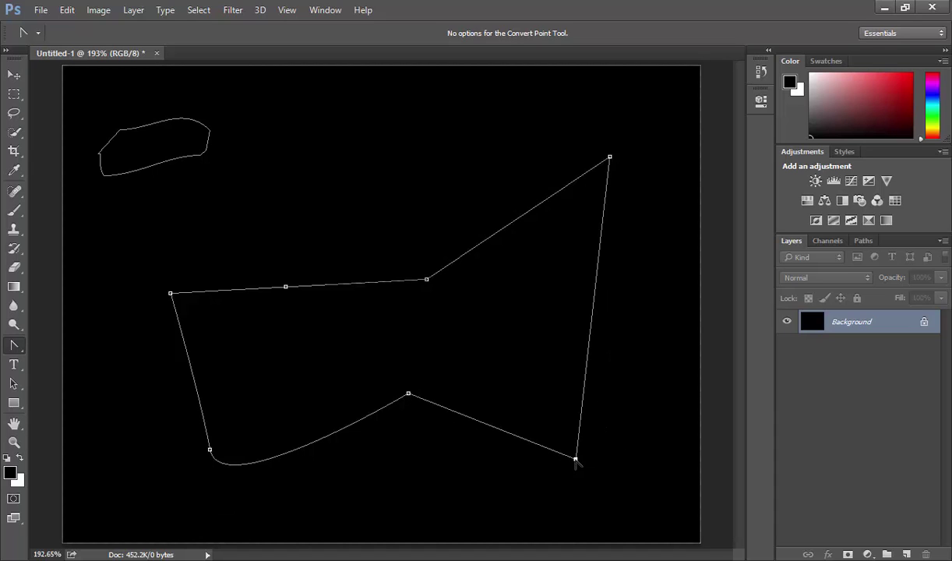
click(211, 451)
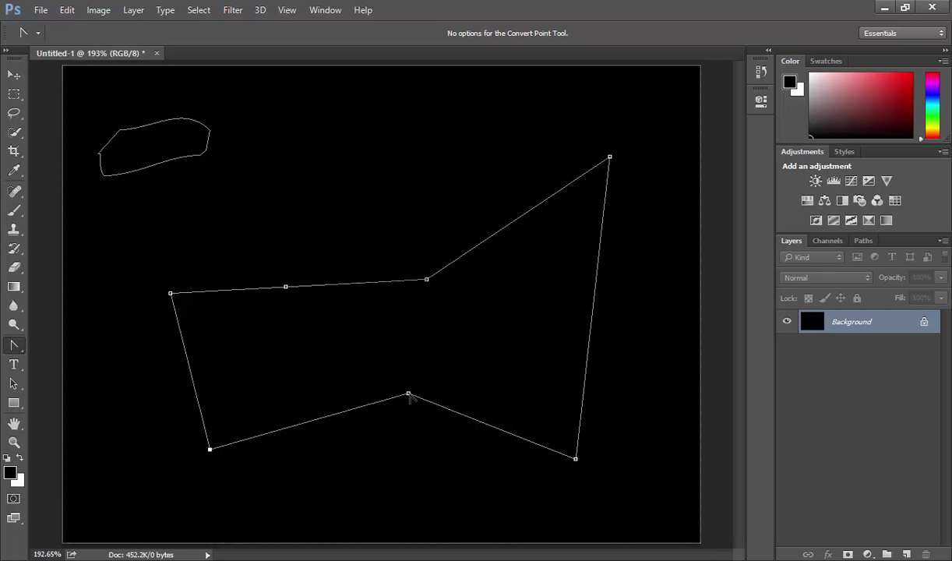
drag(408, 394, 445, 333)
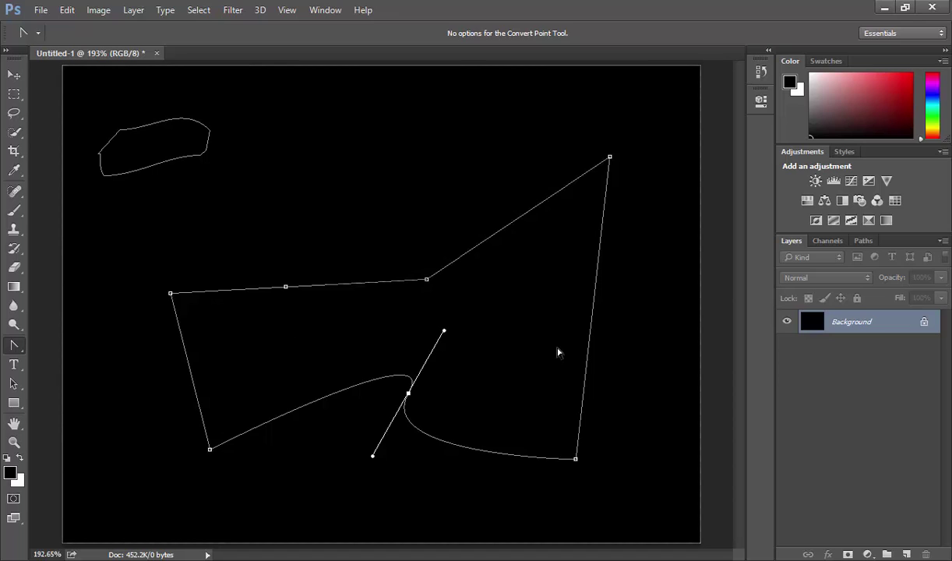
right_click(14, 345)
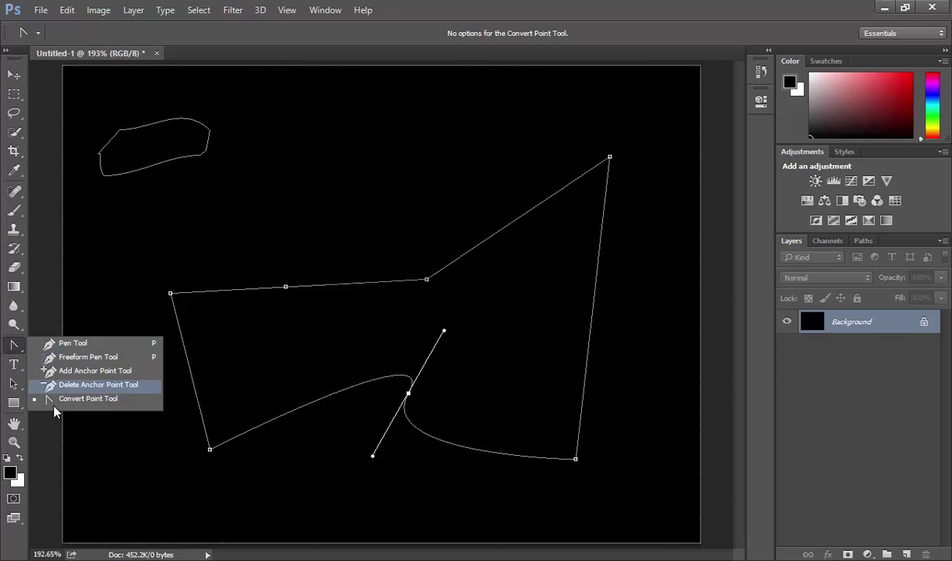
click(152, 244)
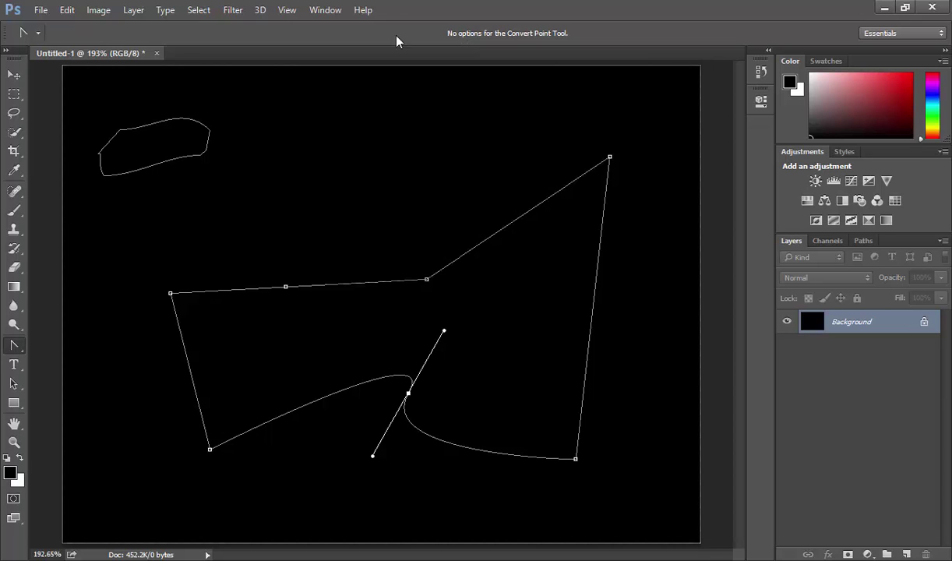
- Close the drawing without saving and create a new default-size Untitled-1 document fitted on screen
click(157, 54)
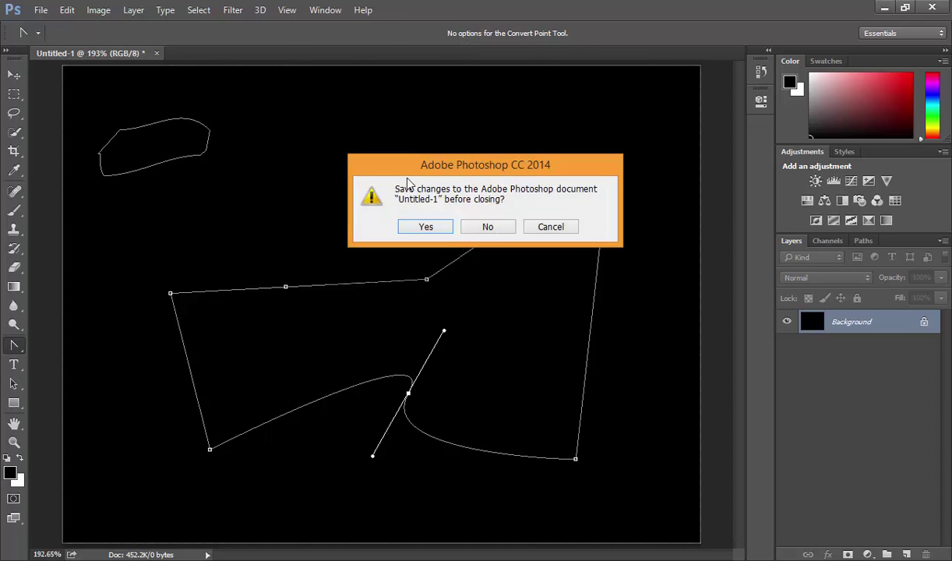
click(472, 222)
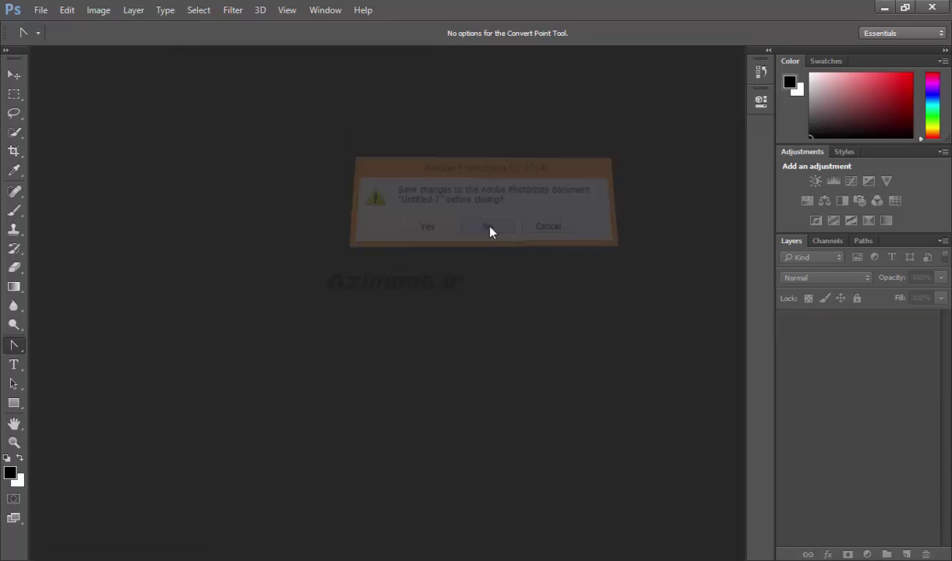
click(40, 10)
click(35, 25)
click(658, 115)
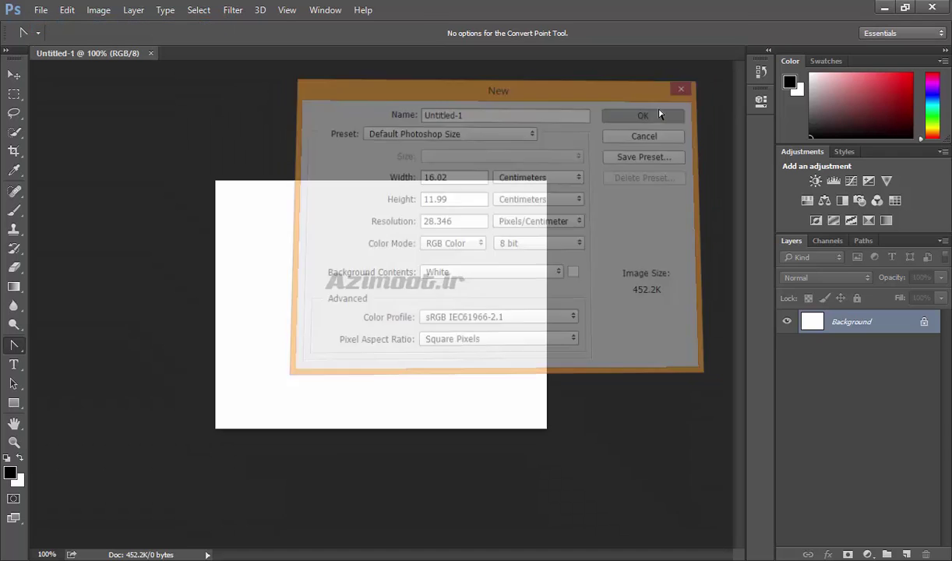
key(ctrl+0)
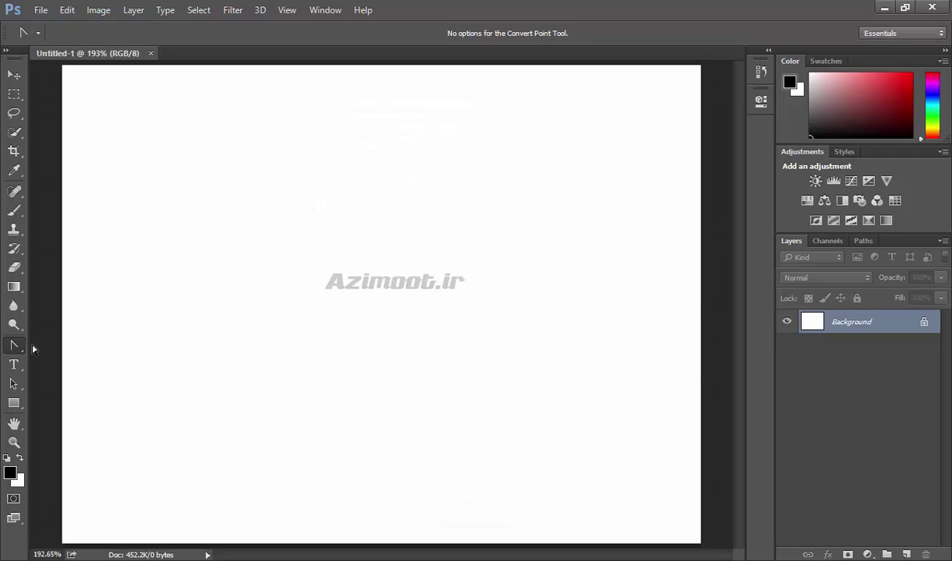
click(18, 364)
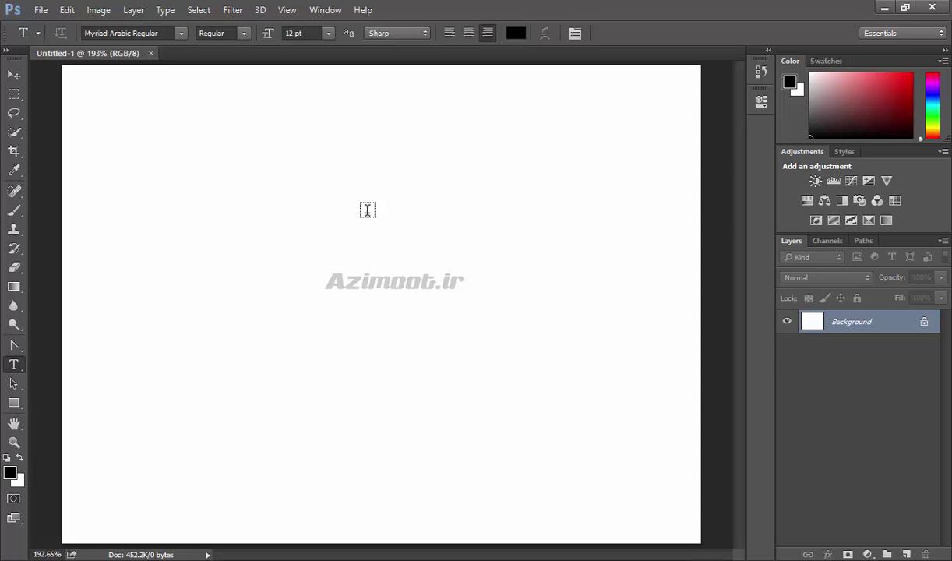
- Add point text 'Azimoot.' near the top-left of the canvas and commit it
click(175, 182)
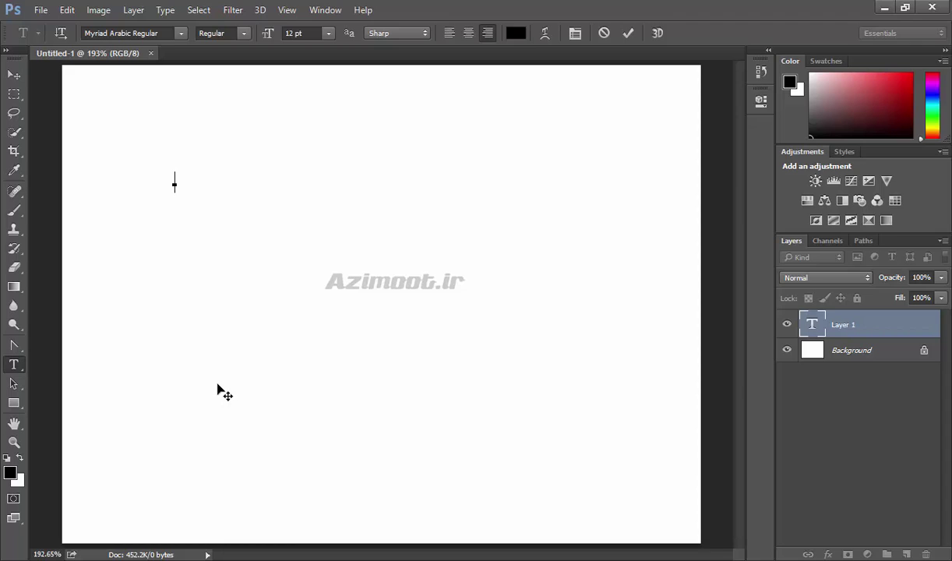
text(Azi)
text(moot.)
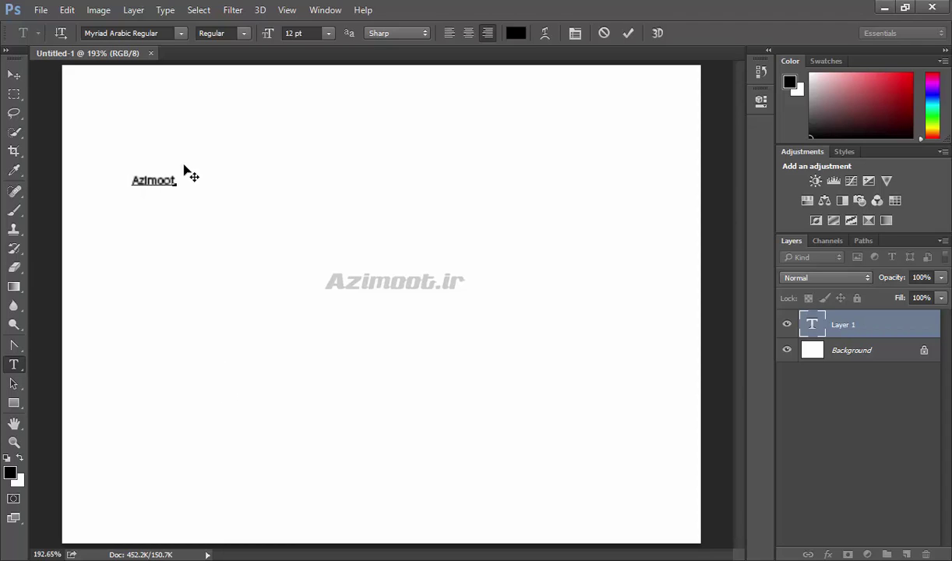
click(16, 78)
- Draw a paragraph text box below it, type 'Azimoot', and widen the box to the right
click(13, 364)
drag(153, 232, 312, 304)
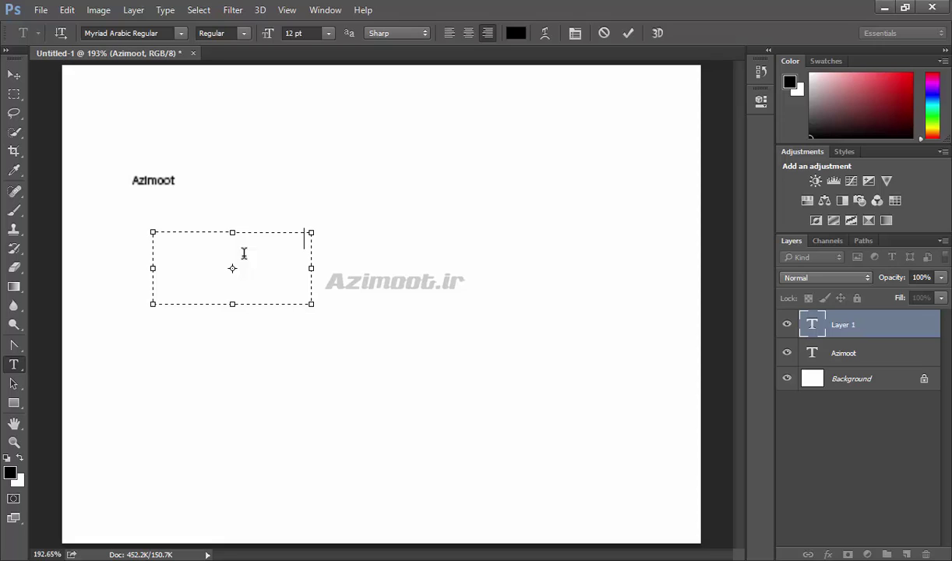
text(Azimoo)
text(t)
drag(312, 270, 329, 268)
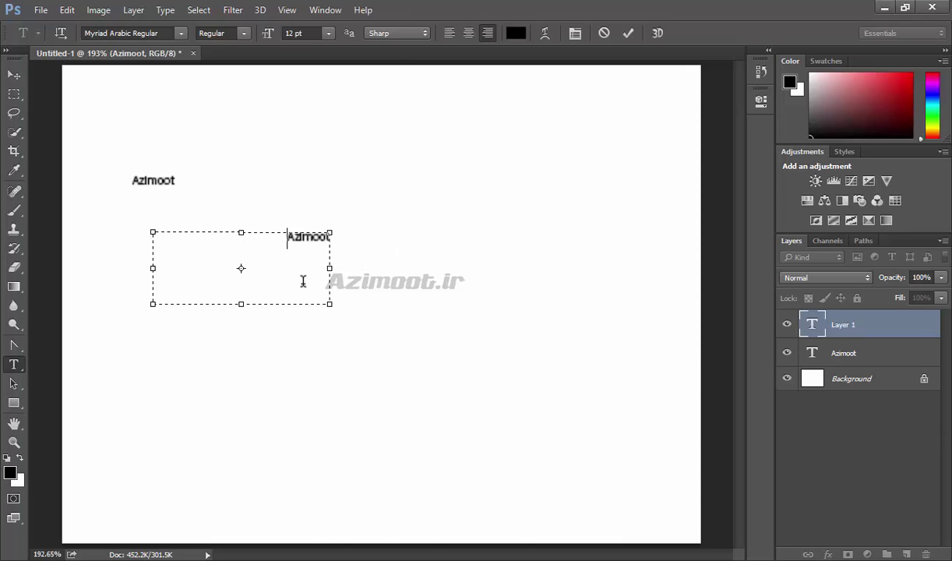
- Set the selected Azimoot text to Calibri Bold at 30 pt
double_click(309, 240)
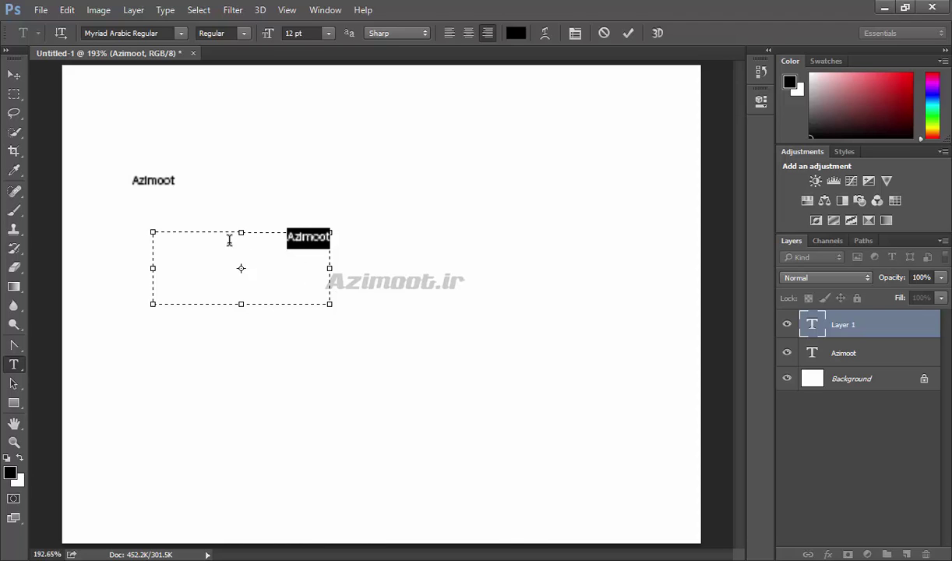
click(180, 34)
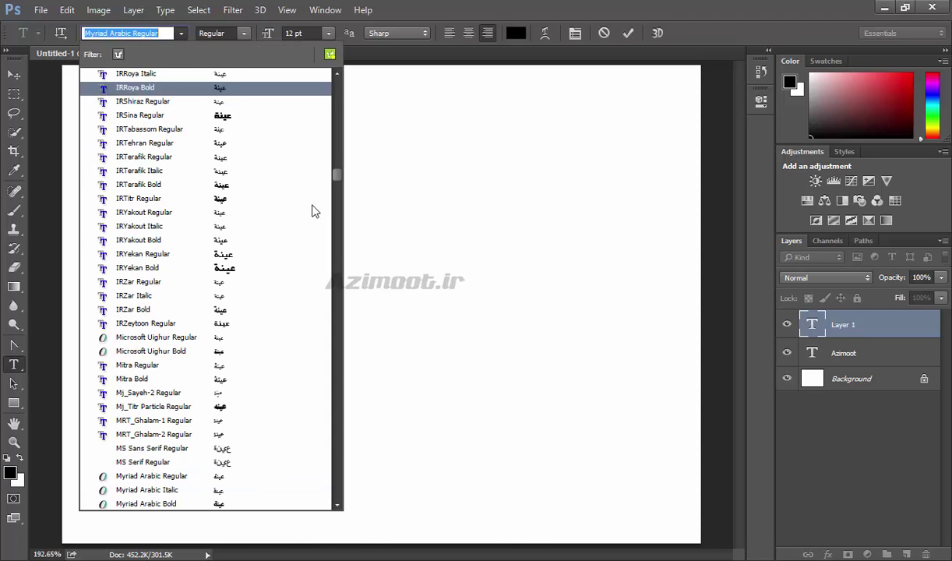
scroll(315, 211, down, 10)
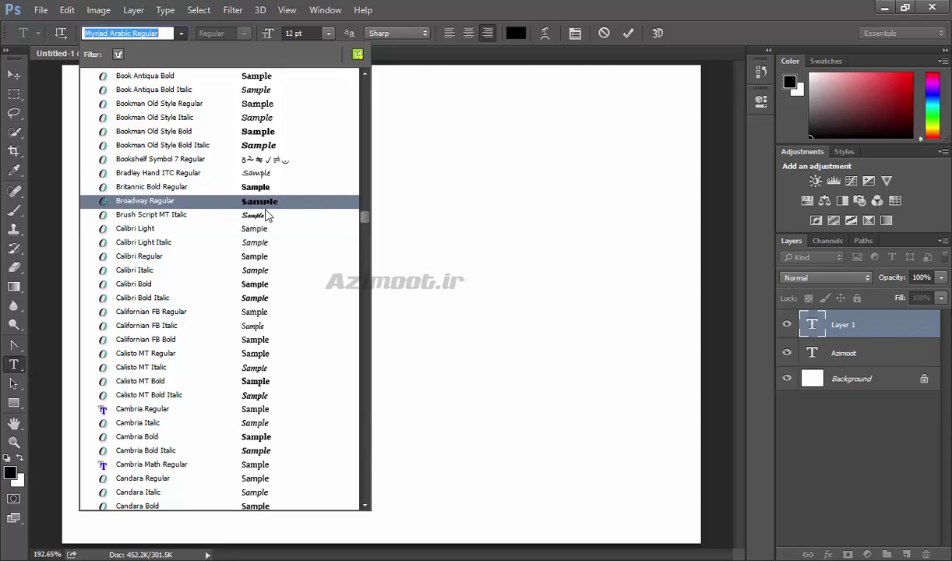
click(261, 188)
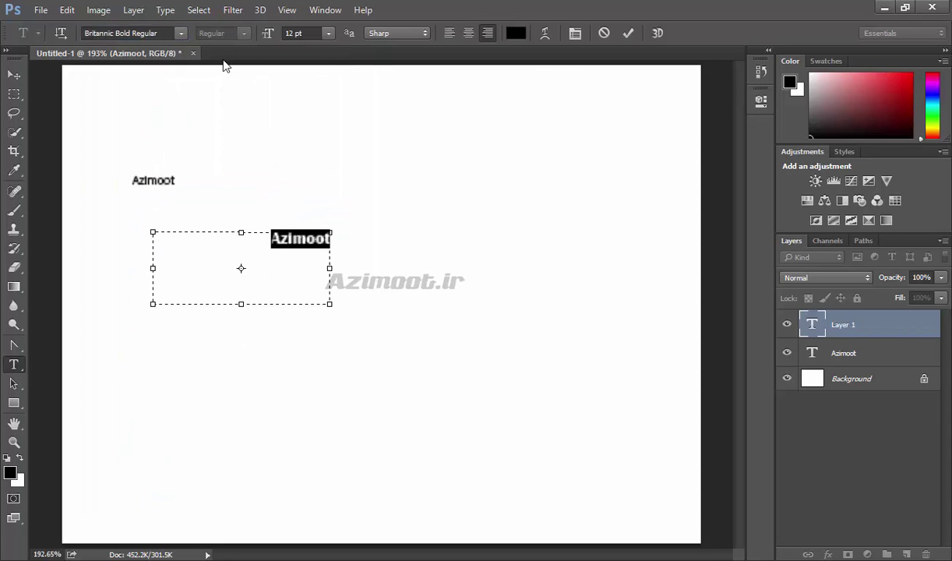
click(171, 32)
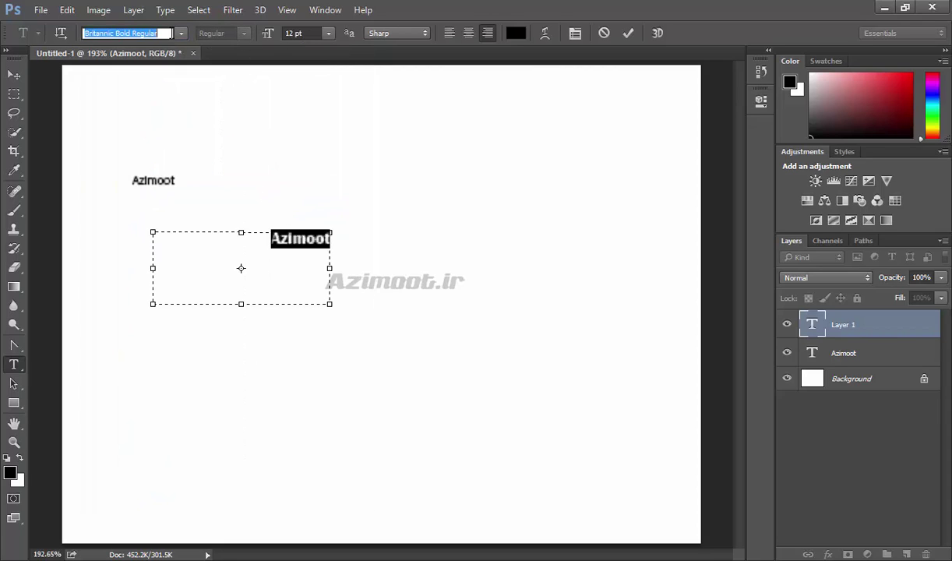
text(Calibri Light Italic)
click(244, 33)
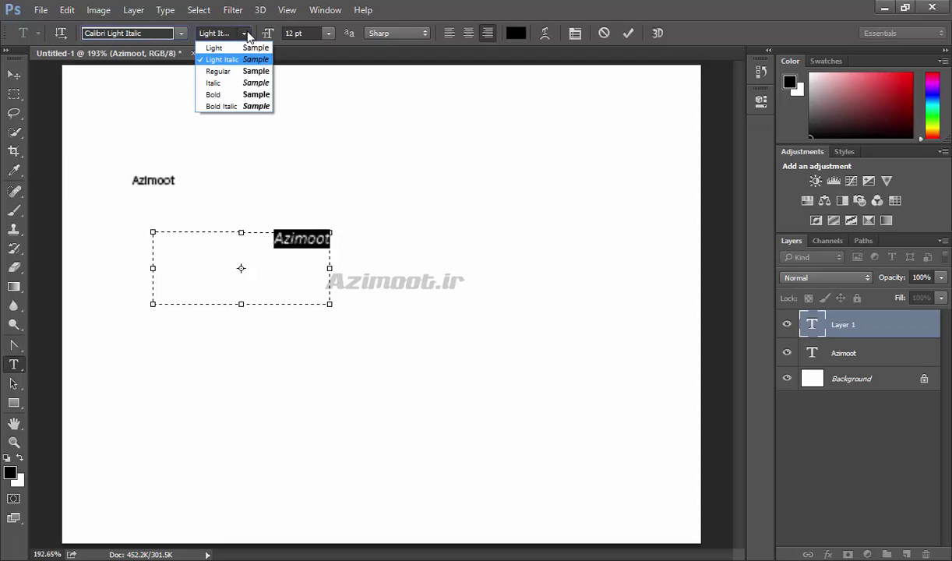
click(230, 94)
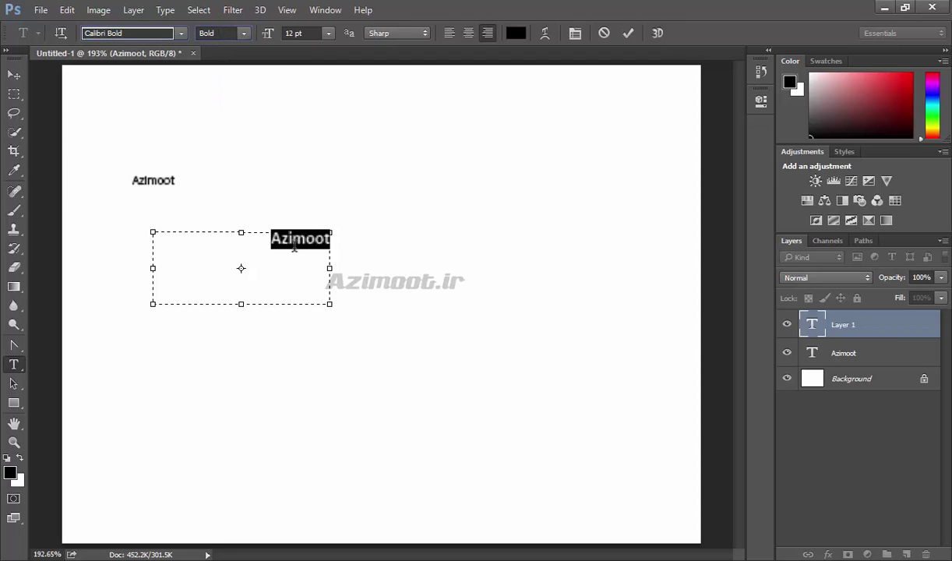
click(327, 34)
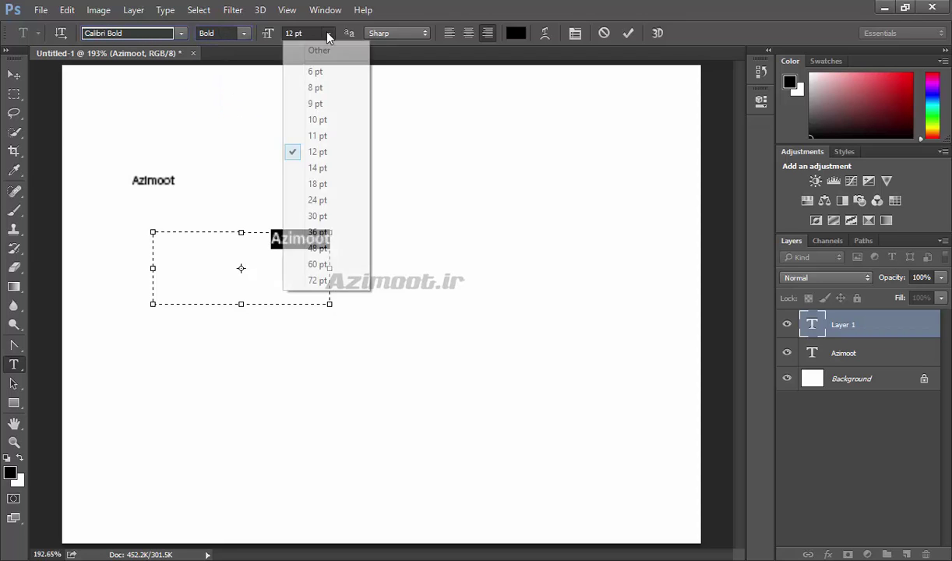
click(319, 215)
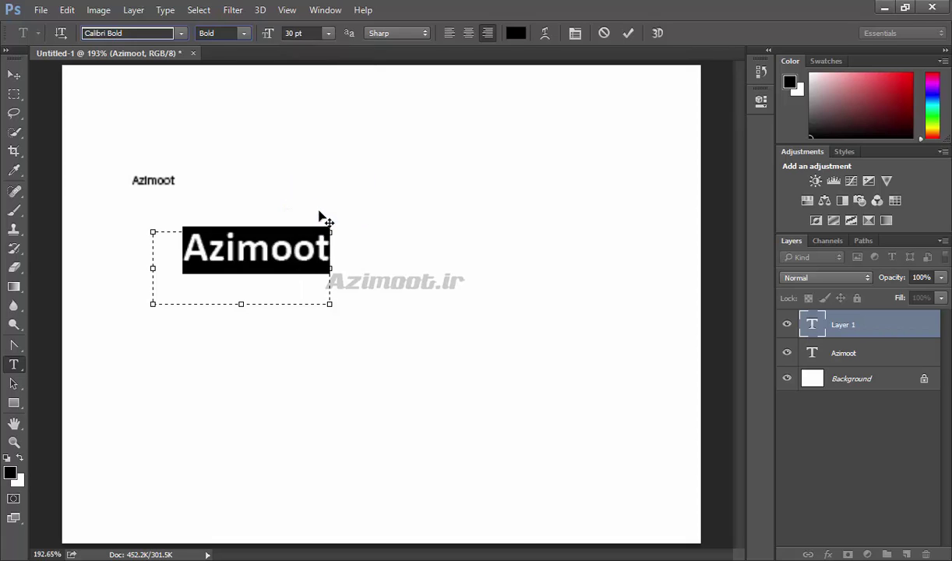
- Center-align the Azimoot text in its box
click(467, 34)
click(449, 33)
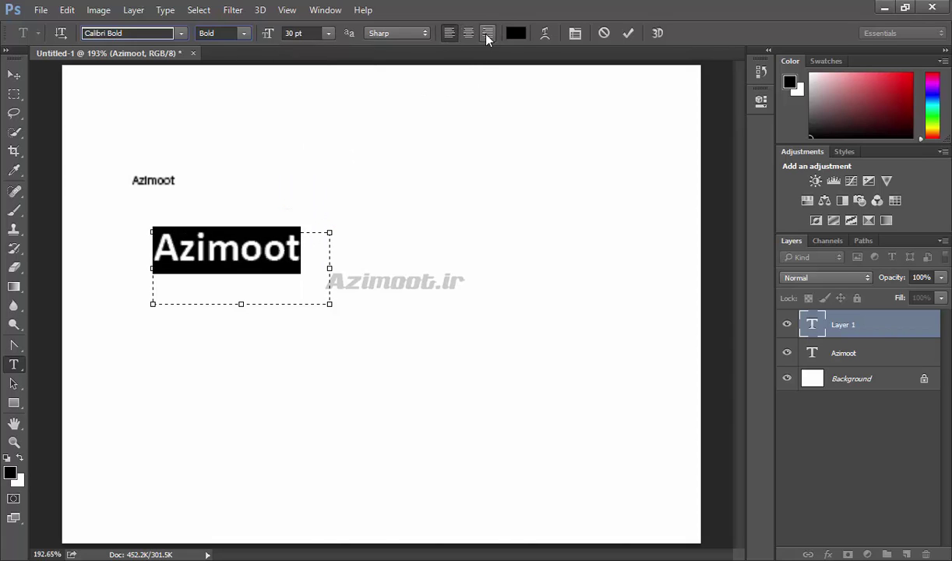
click(486, 34)
click(468, 35)
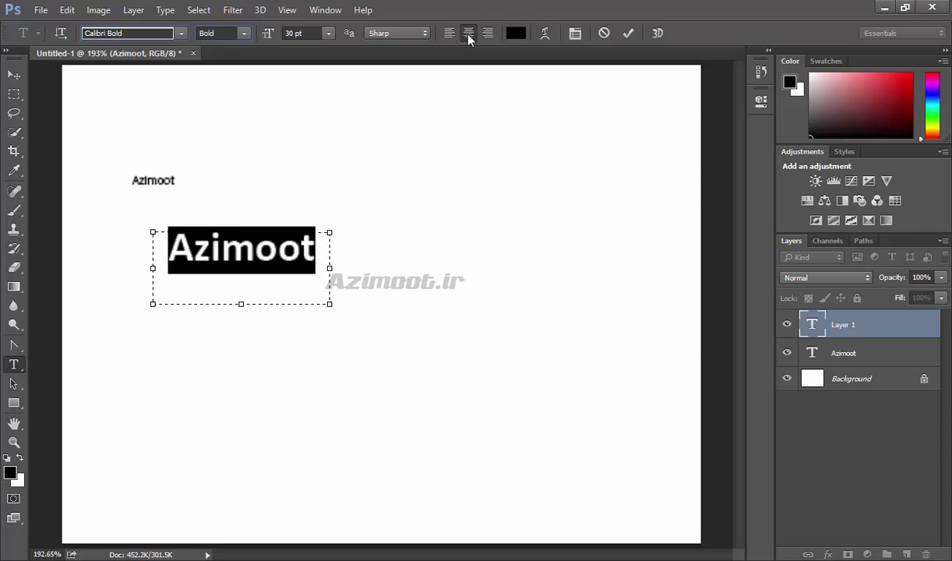
- Set the text anti-aliasing to Smooth after trying Strong and Sharp
click(391, 36)
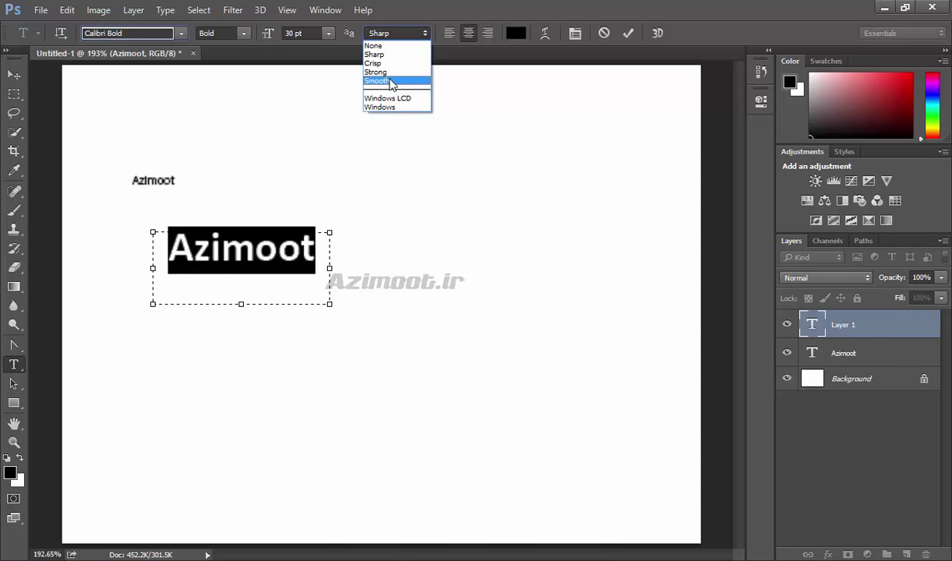
click(381, 73)
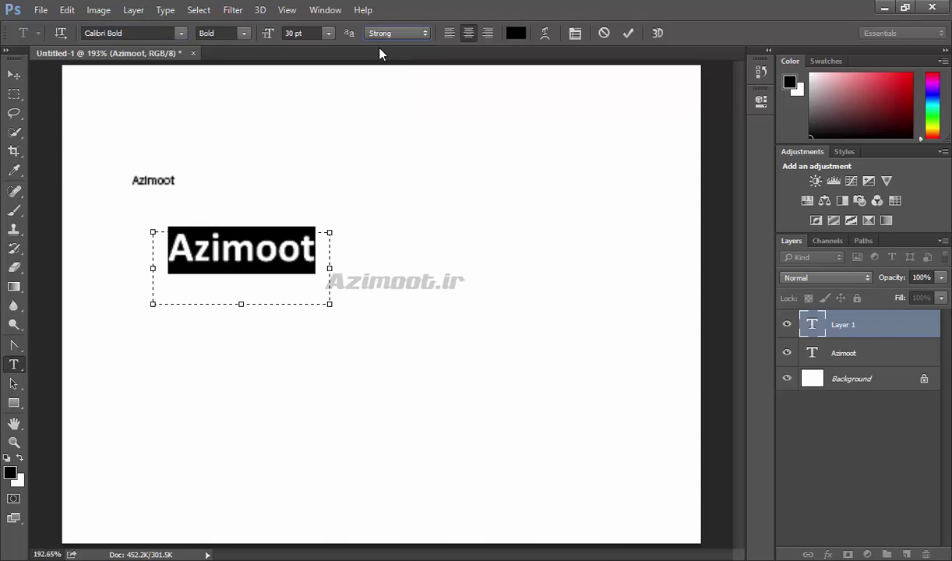
click(397, 33)
click(382, 54)
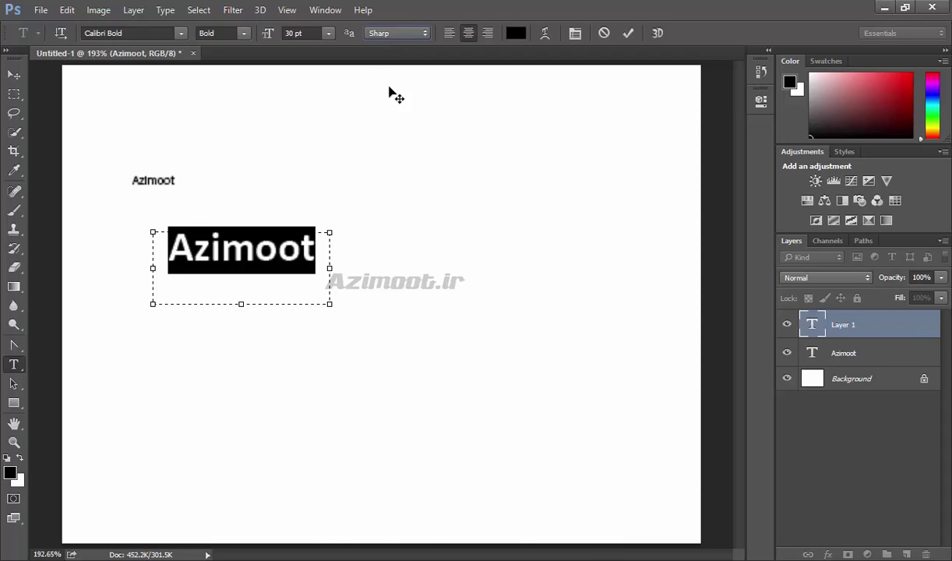
click(402, 32)
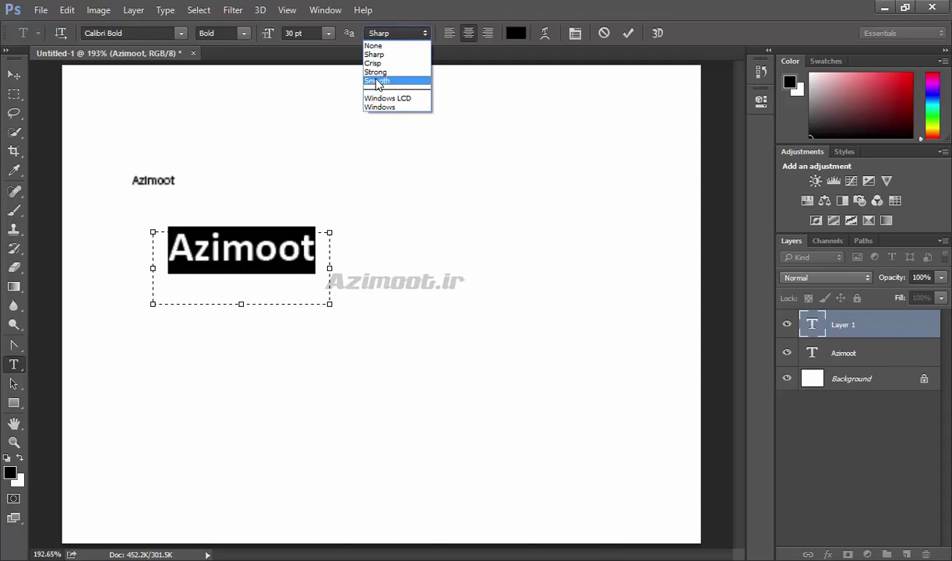
click(377, 81)
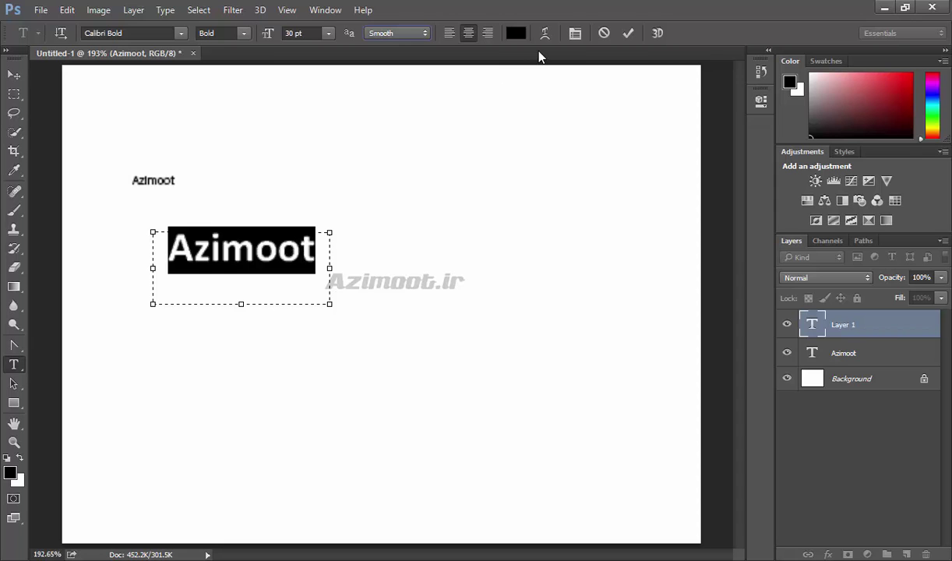
- Change the Azimoot text colour to bright orange
click(518, 34)
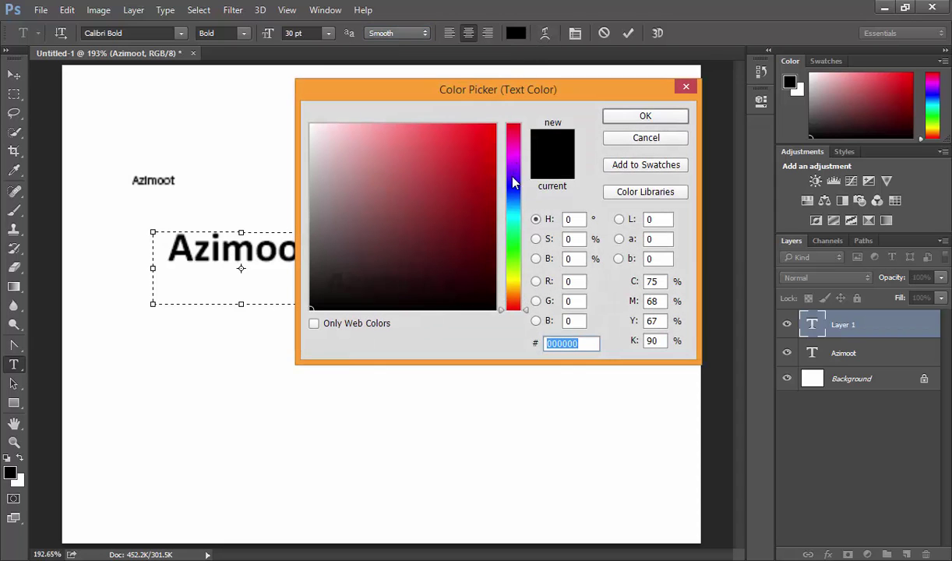
drag(523, 310, 523, 291)
click(493, 125)
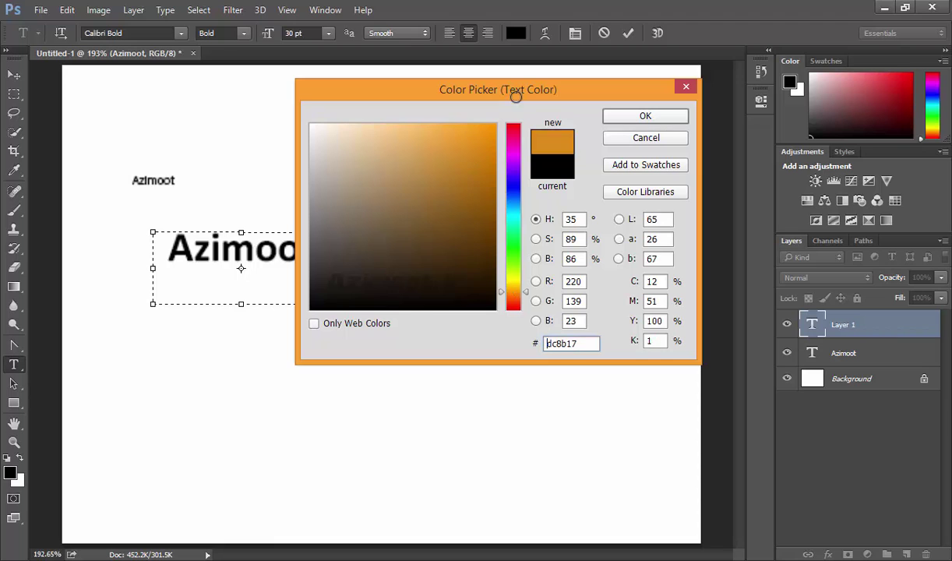
click(629, 116)
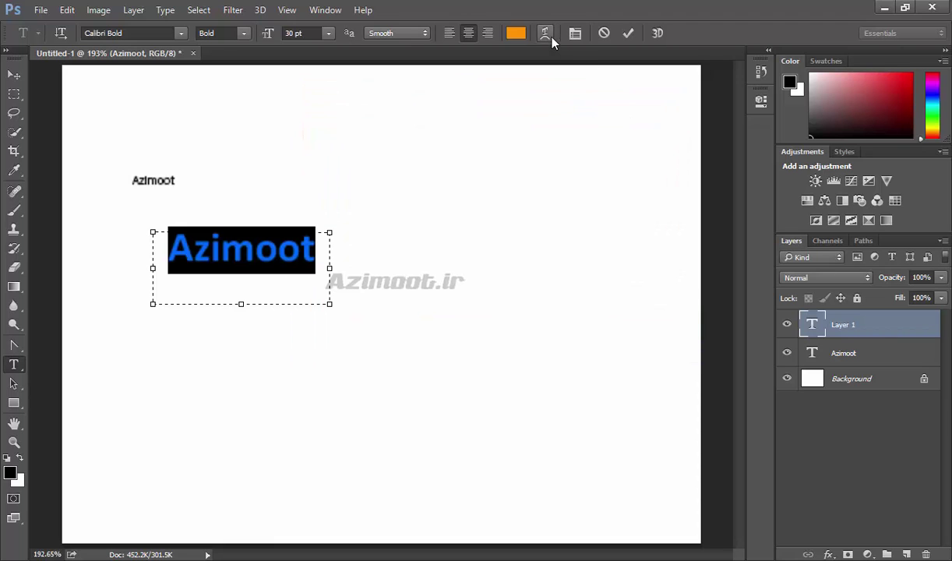
- Try an Arc warp with bend and distortion tweaks, then cancel to keep the text straight
click(545, 34)
click(460, 144)
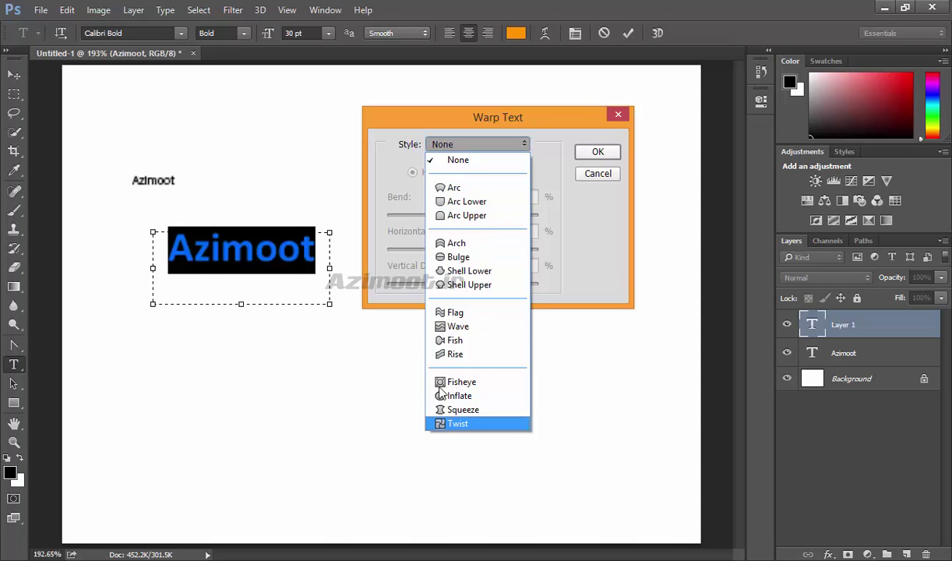
click(450, 187)
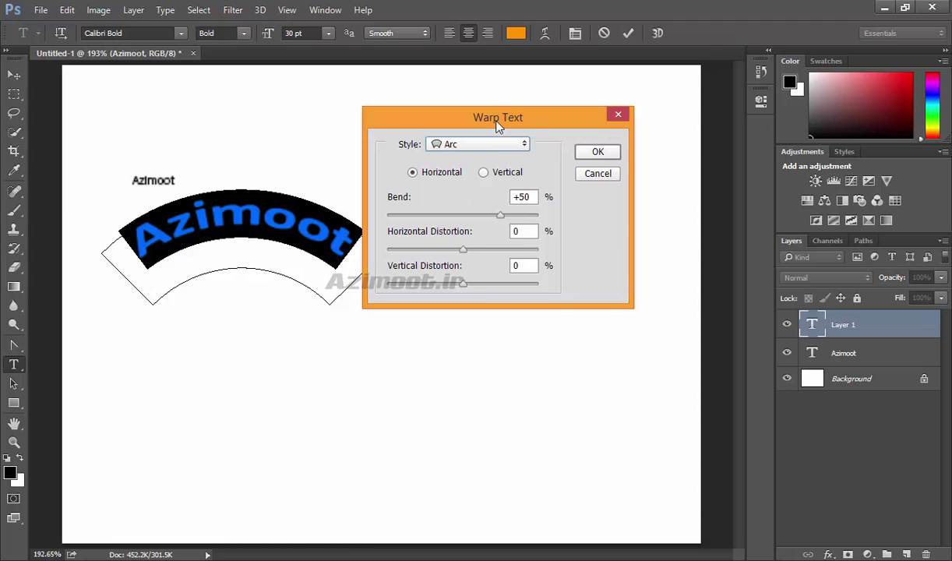
drag(477, 121, 579, 132)
mouse_move(577, 219)
mouse_down()
mouse_move(545, 226)
mouse_move(571, 224)
mouse_up()
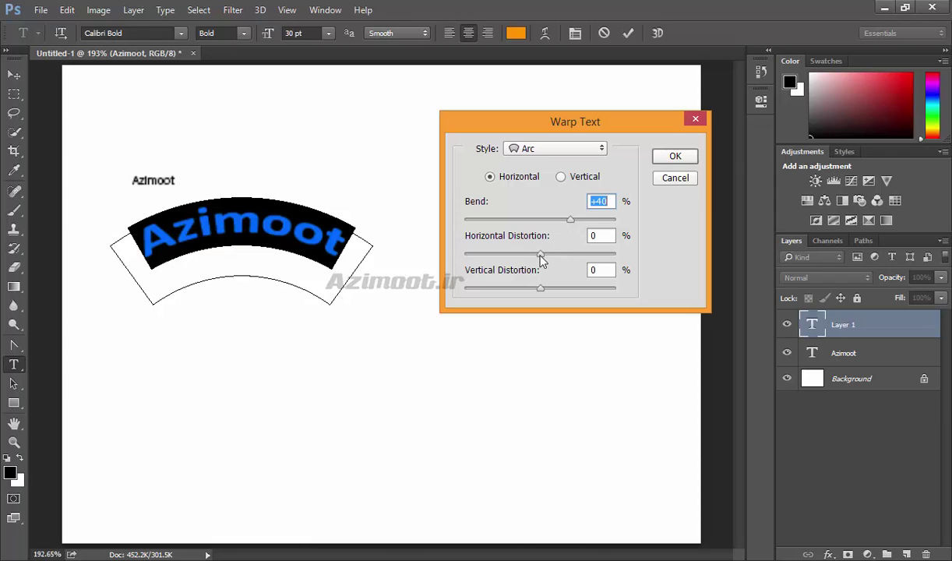
drag(543, 261, 567, 261)
mouse_move(543, 291)
mouse_down()
mouse_move(563, 291)
mouse_move(540, 290)
mouse_up()
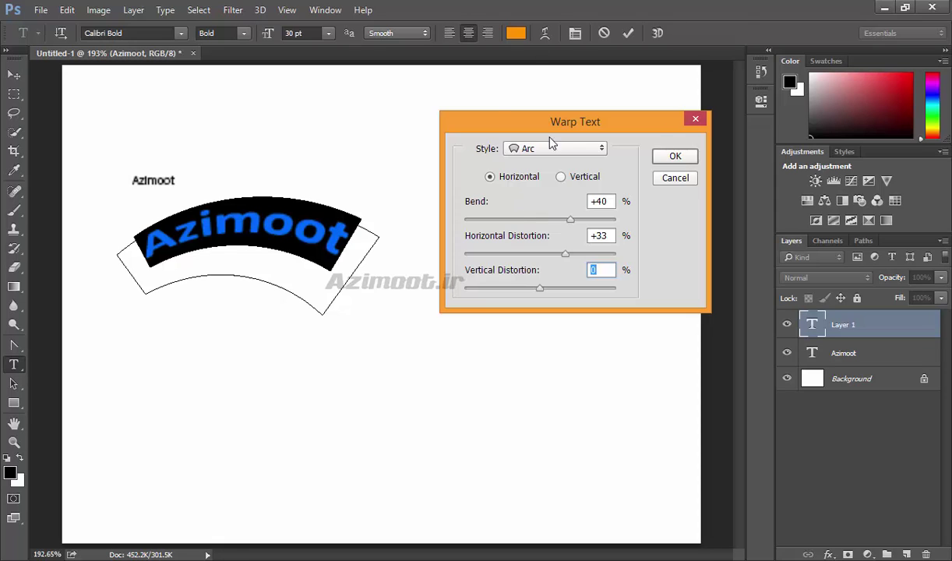
click(561, 177)
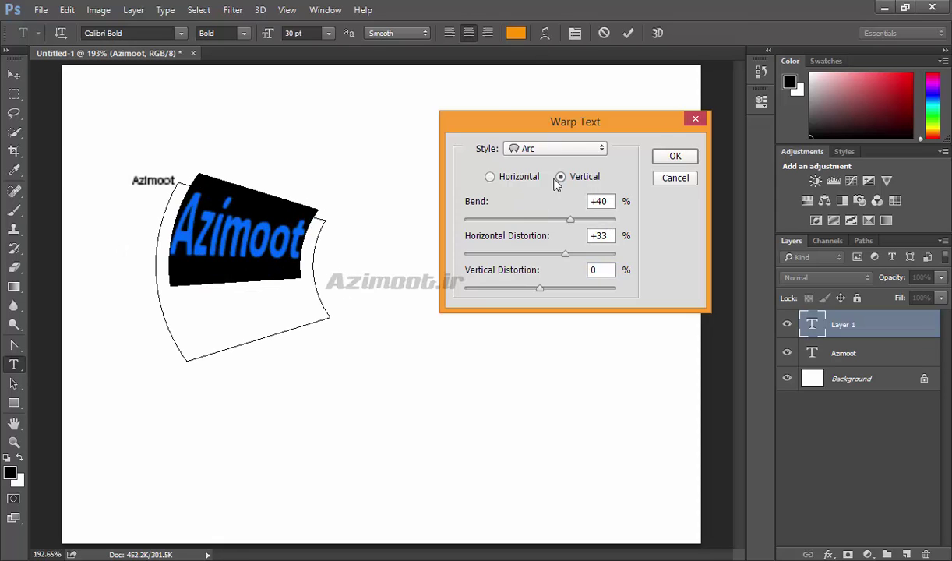
click(521, 181)
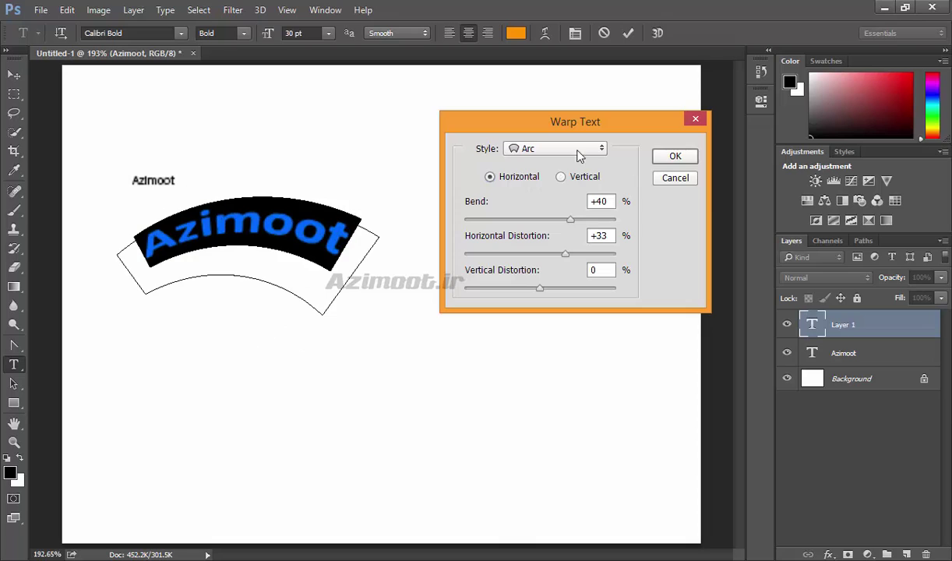
click(674, 178)
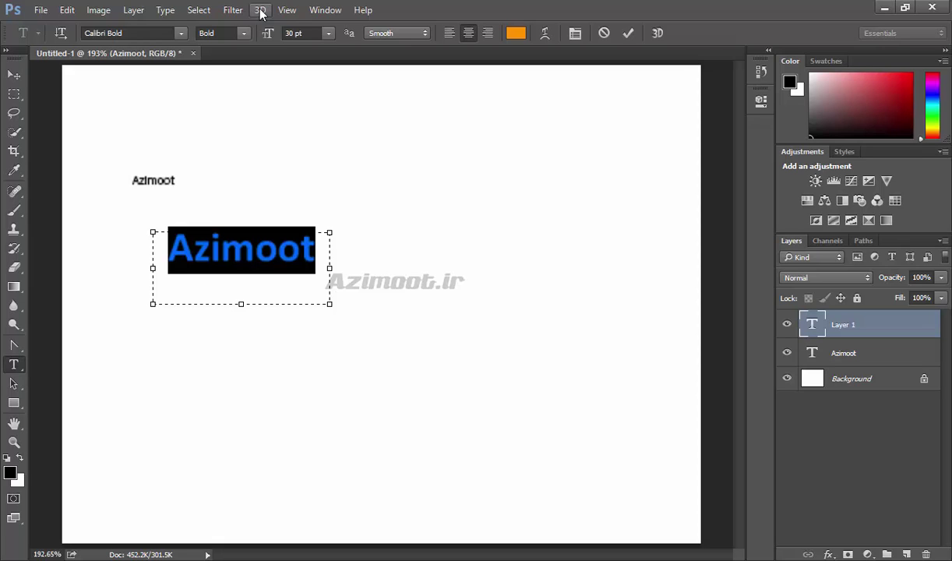
click(578, 39)
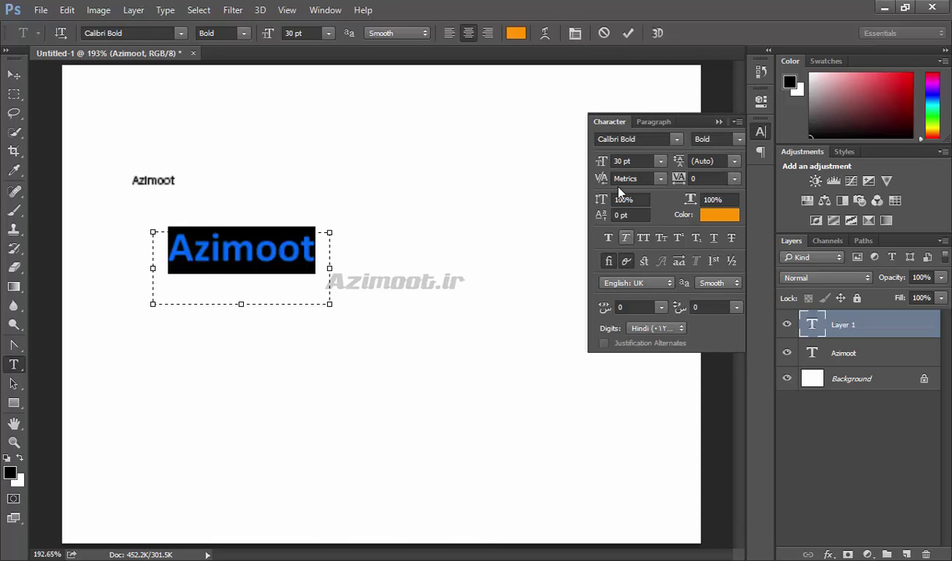
click(656, 329)
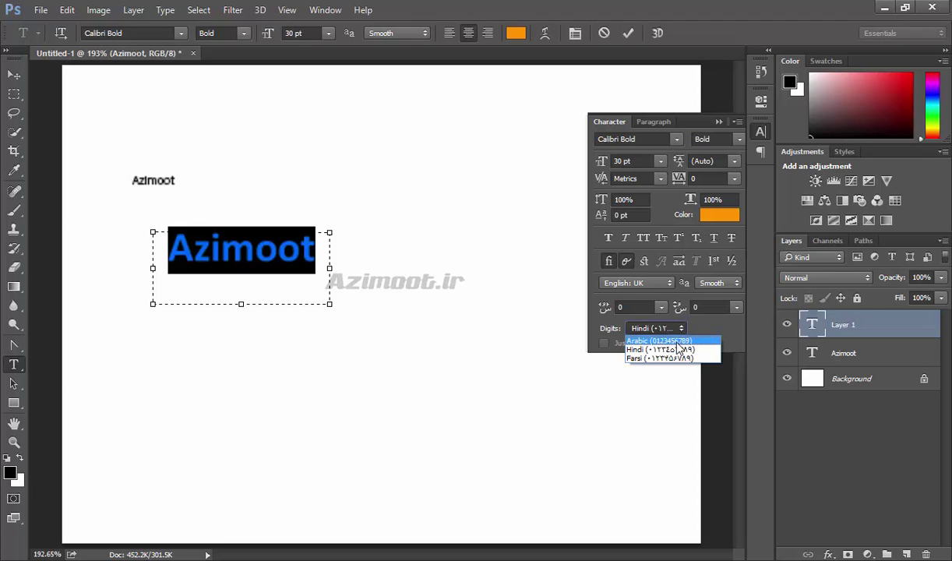
click(630, 287)
click(630, 286)
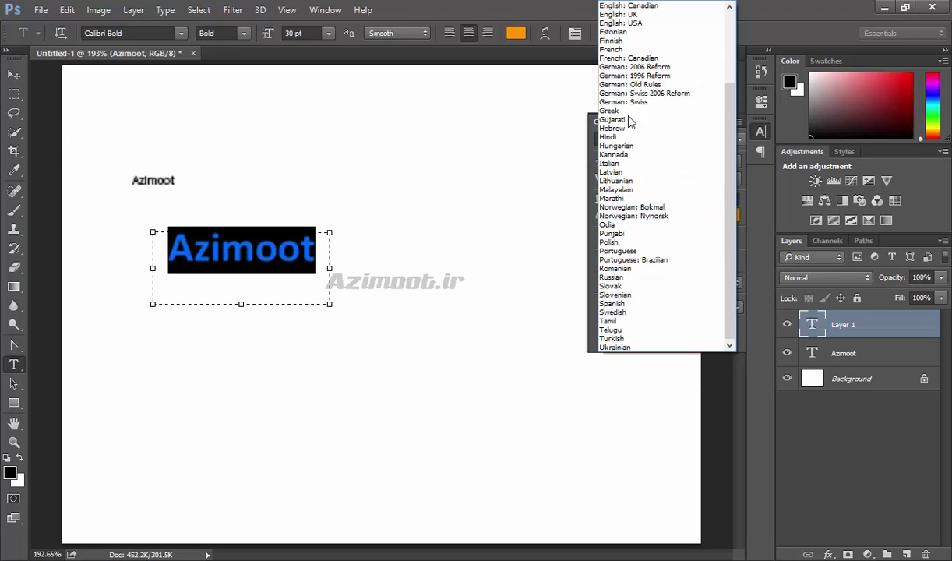
click(592, 312)
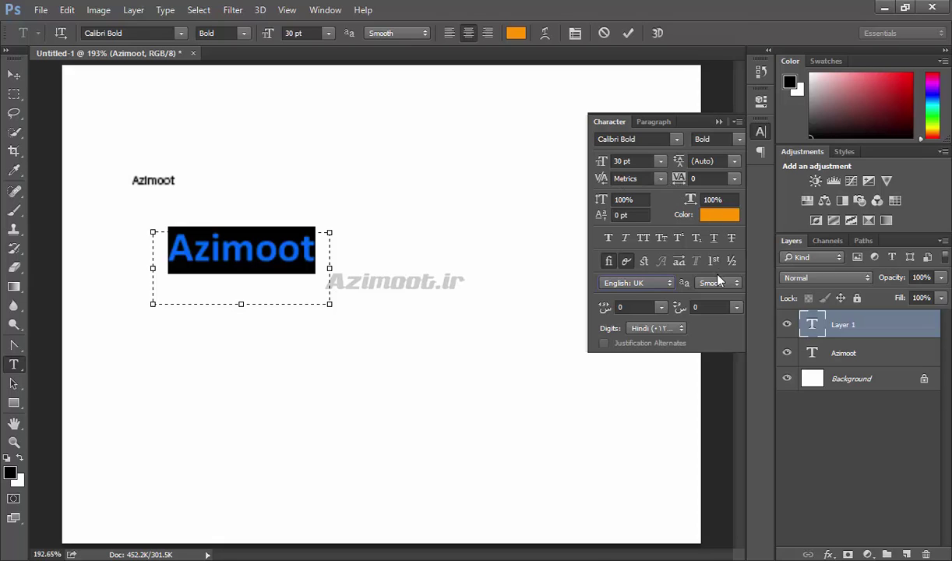
click(756, 134)
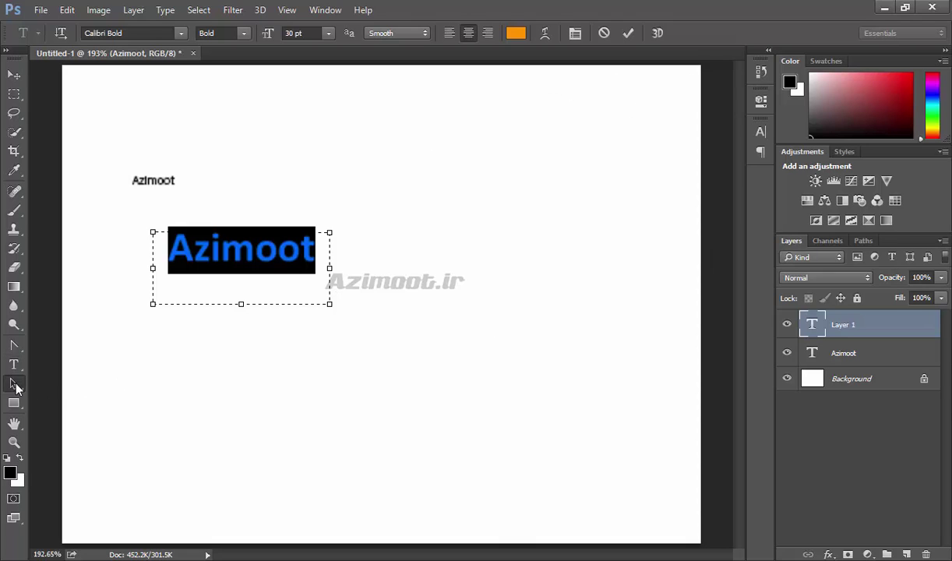
- Commit the text edit and draw a closed curved work path with the Pen tool
click(11, 385)
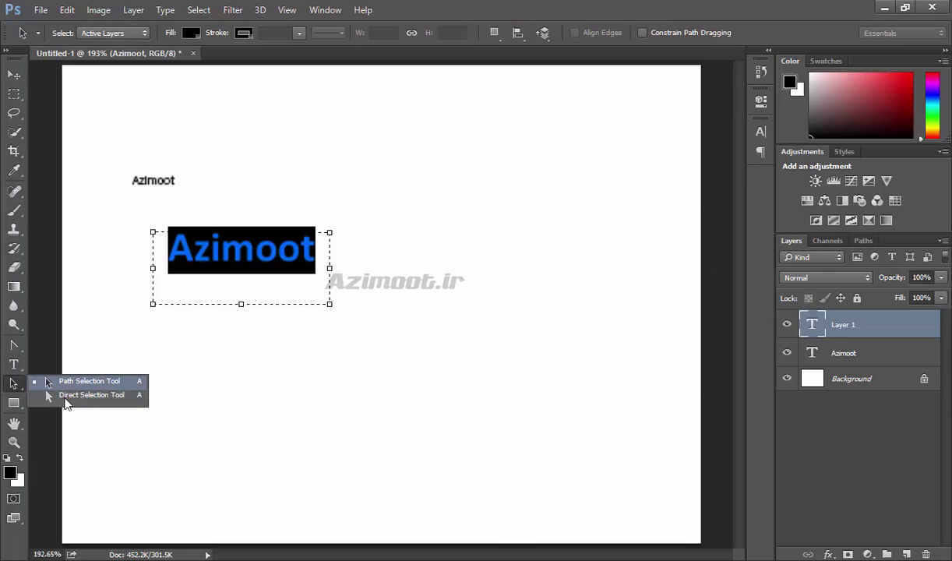
click(54, 381)
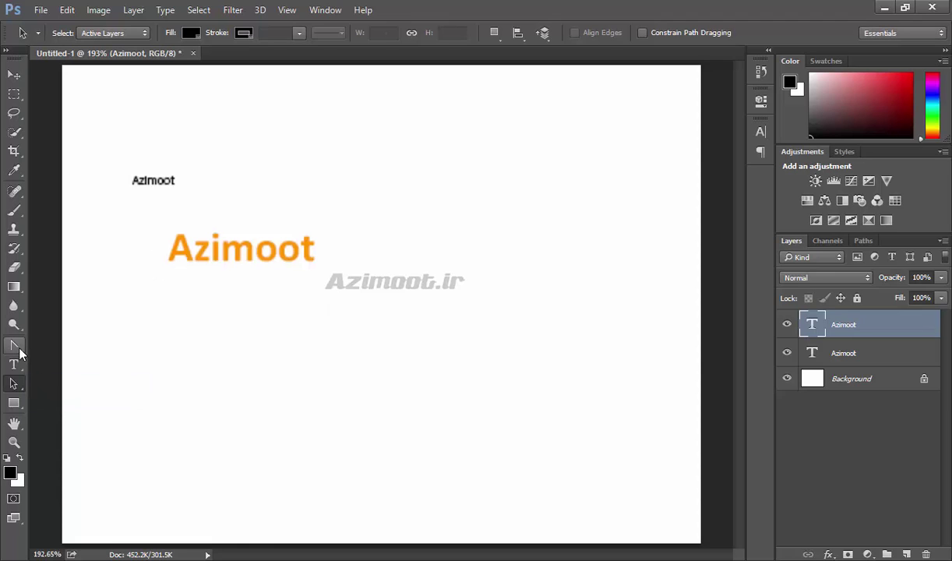
right_click(14, 345)
click(61, 341)
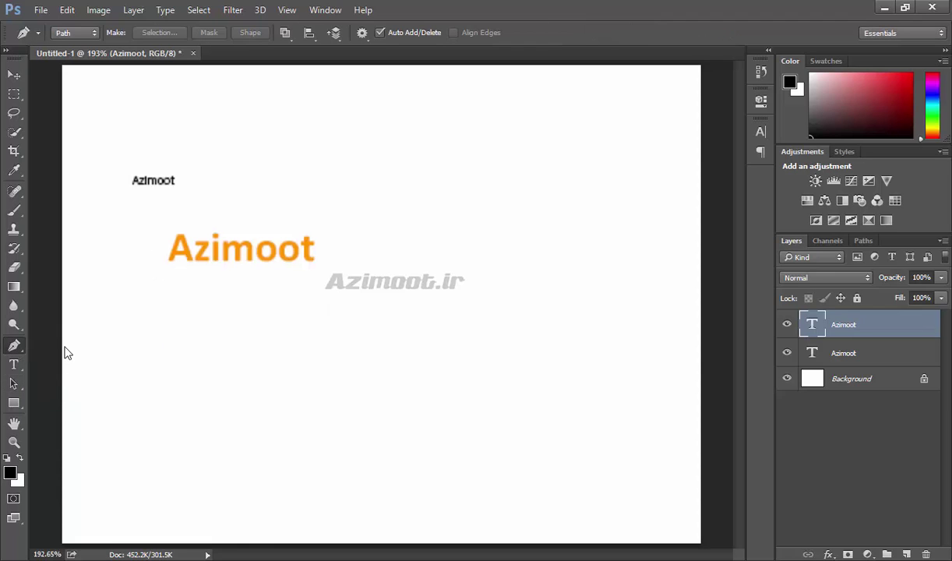
click(342, 369)
click(476, 270)
drag(593, 321, 592, 335)
drag(557, 427, 468, 447)
drag(434, 442, 401, 434)
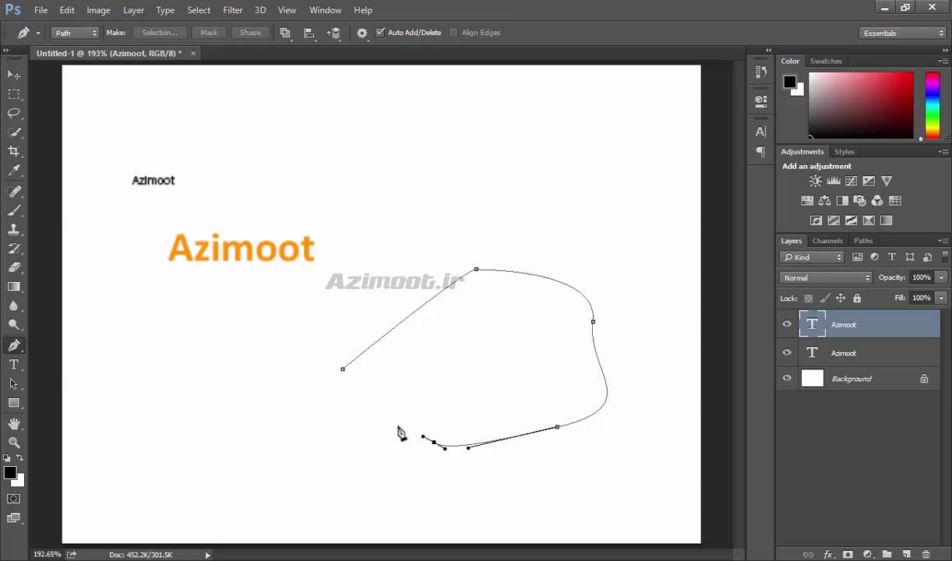
click(343, 369)
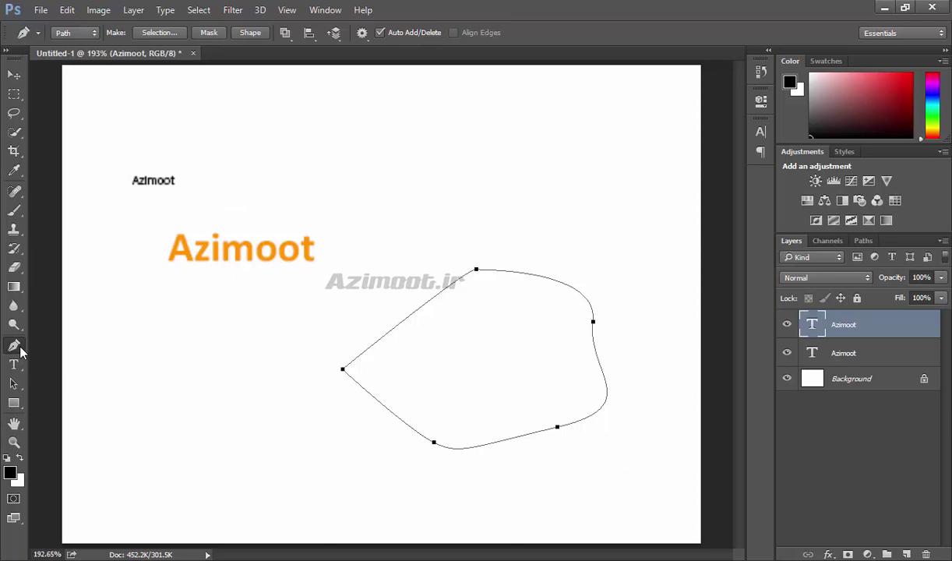
- Move the whole work path toward the Azimoot text and nudge it up
click(19, 351)
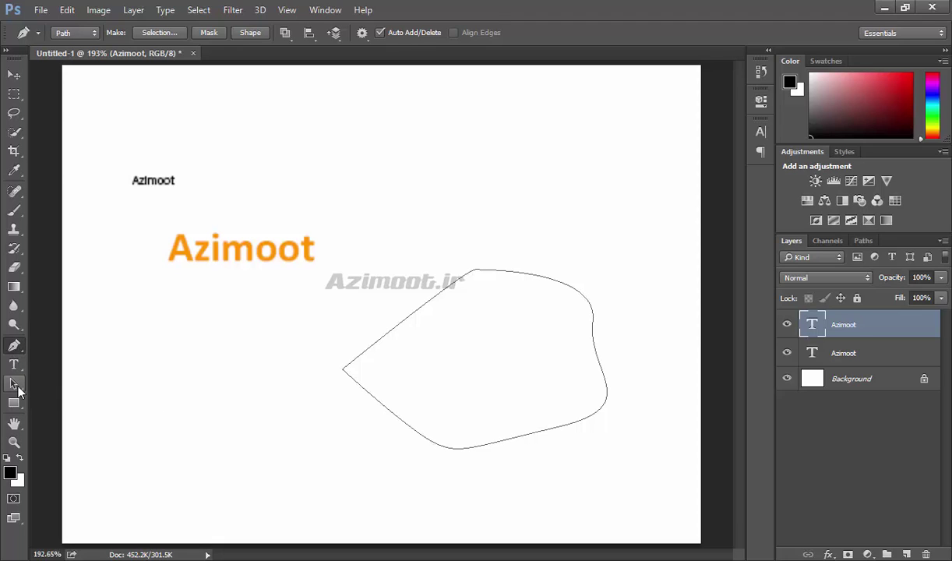
click(15, 384)
right_click(15, 385)
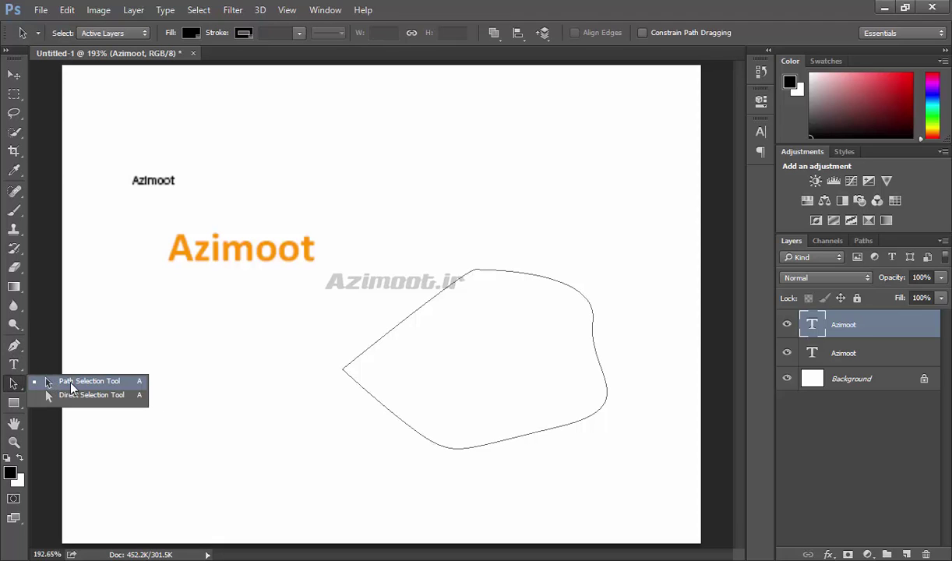
click(81, 381)
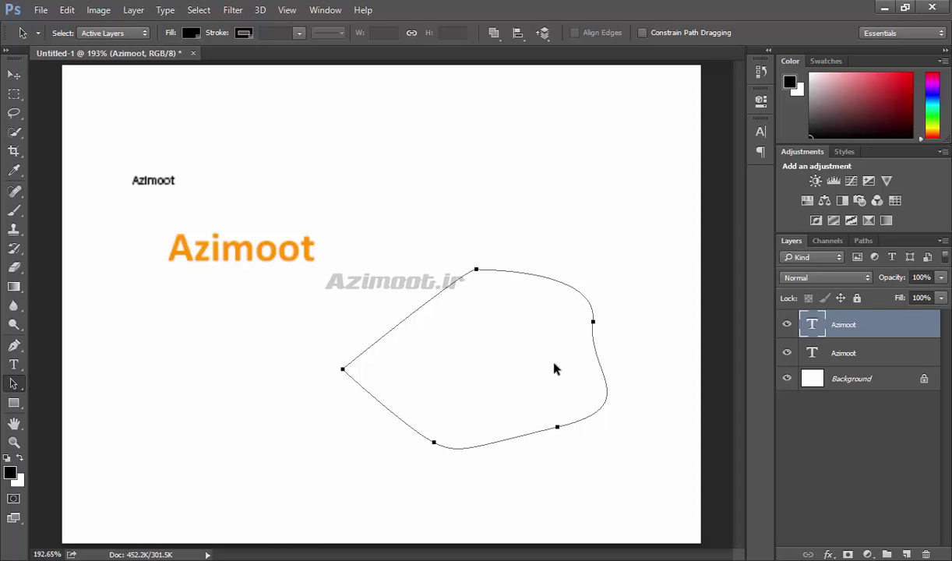
mouse_move(555, 368)
mouse_down()
mouse_move(361, 361)
mouse_move(426, 318)
mouse_up()
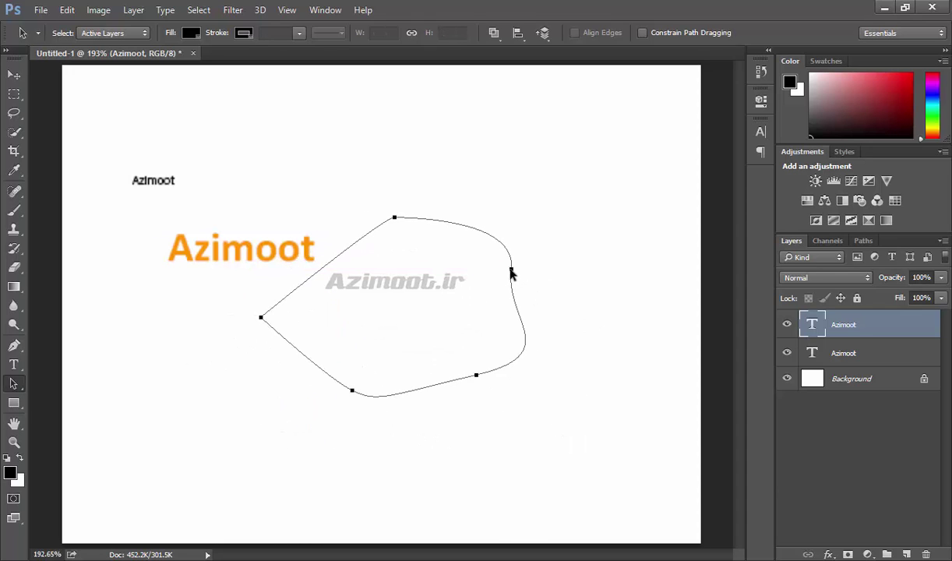
drag(511, 273, 556, 273)
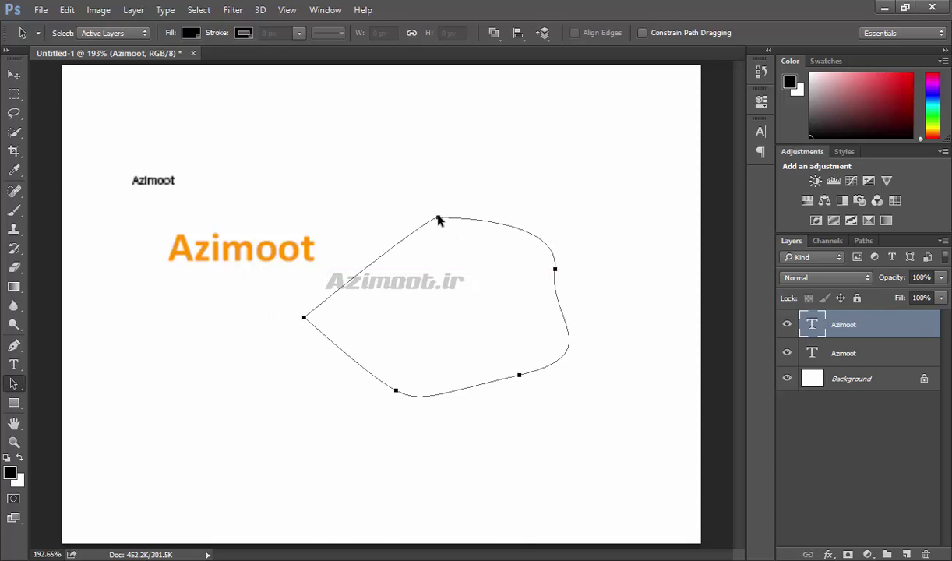
drag(438, 221, 440, 205)
- Reshape the path by dragging its left, bottom-right and upper-right anchors
right_click(22, 385)
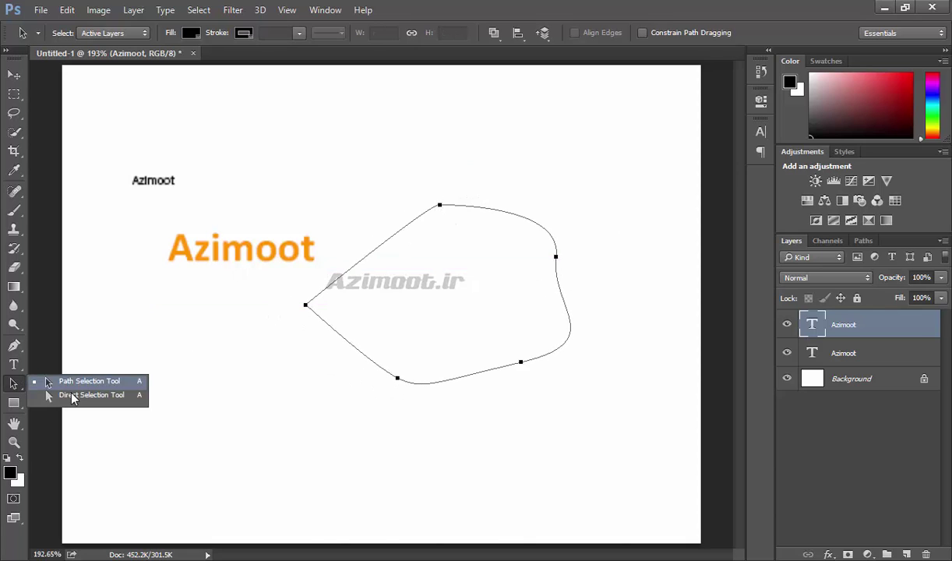
click(78, 395)
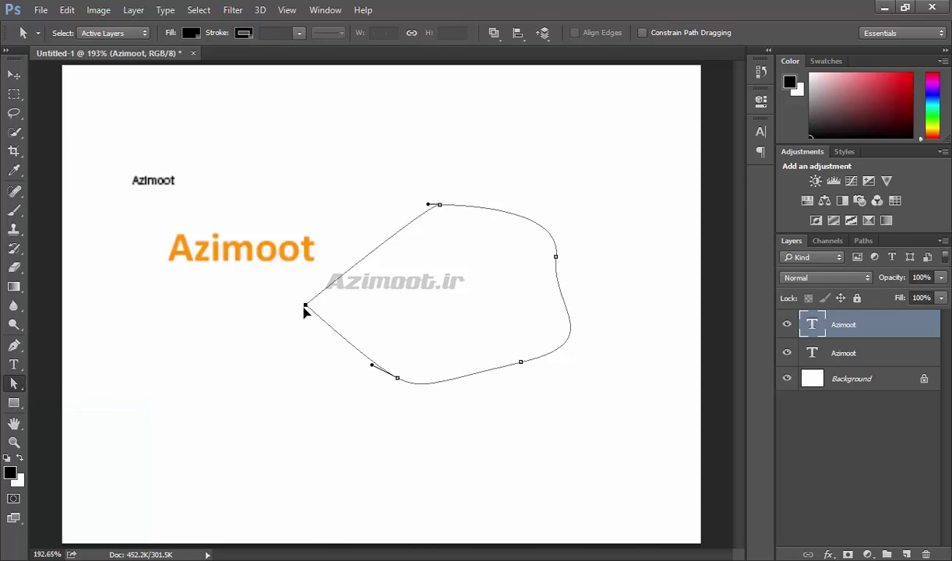
drag(305, 306, 301, 316)
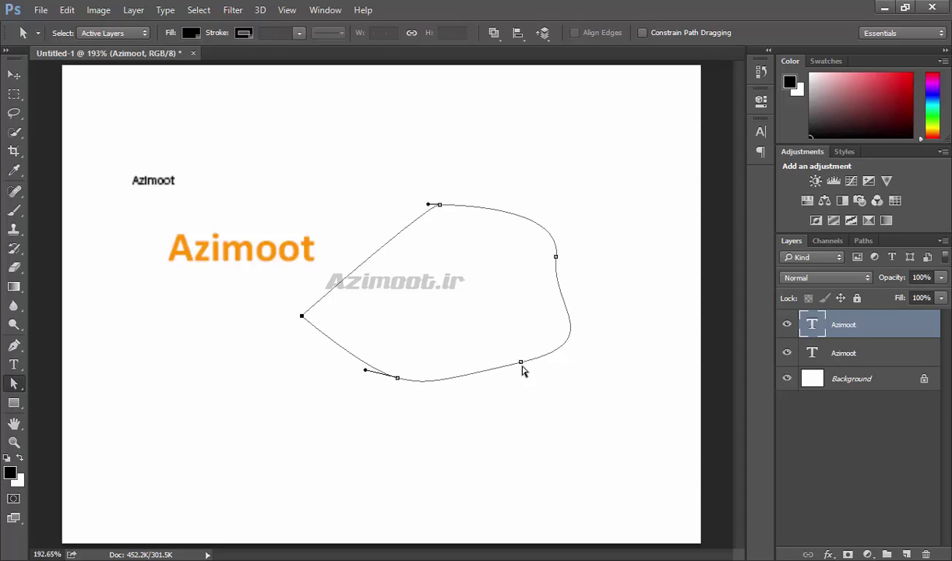
drag(520, 362, 543, 408)
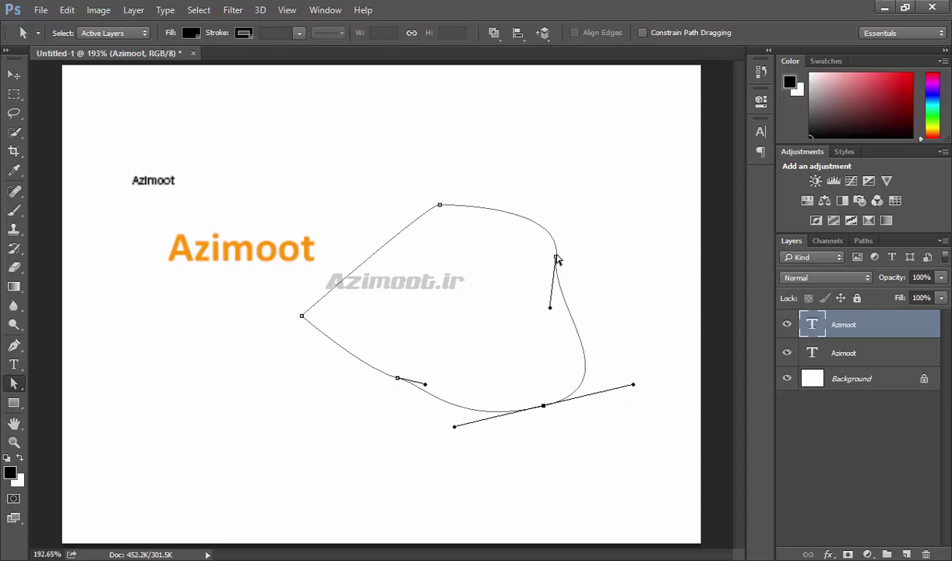
drag(556, 259, 574, 242)
- Move the path down and left, then delete it
click(13, 382)
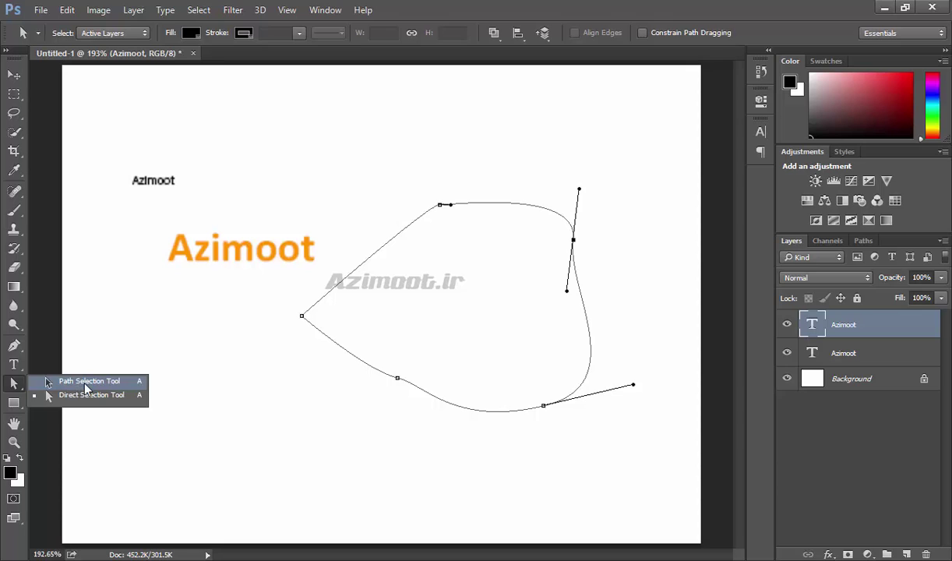
click(87, 382)
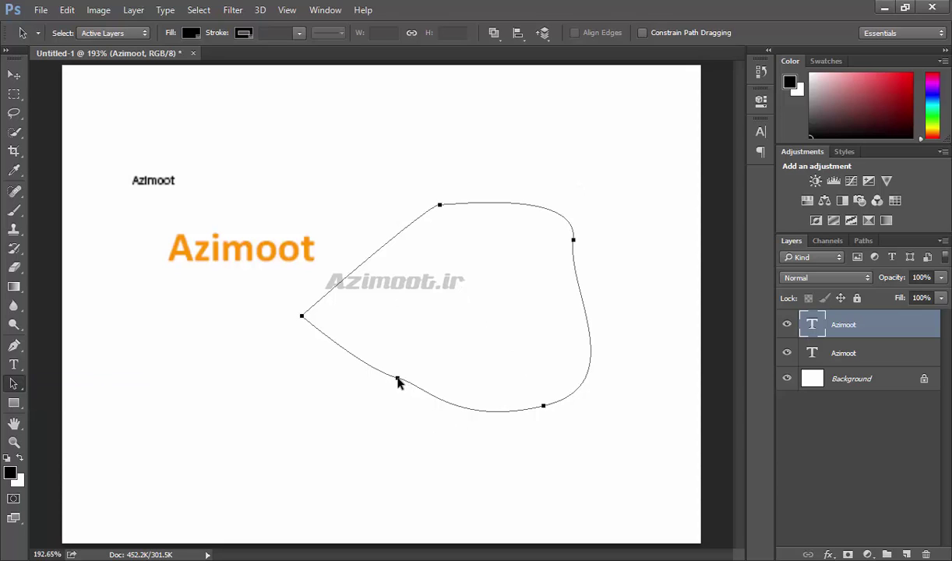
drag(398, 380, 374, 408)
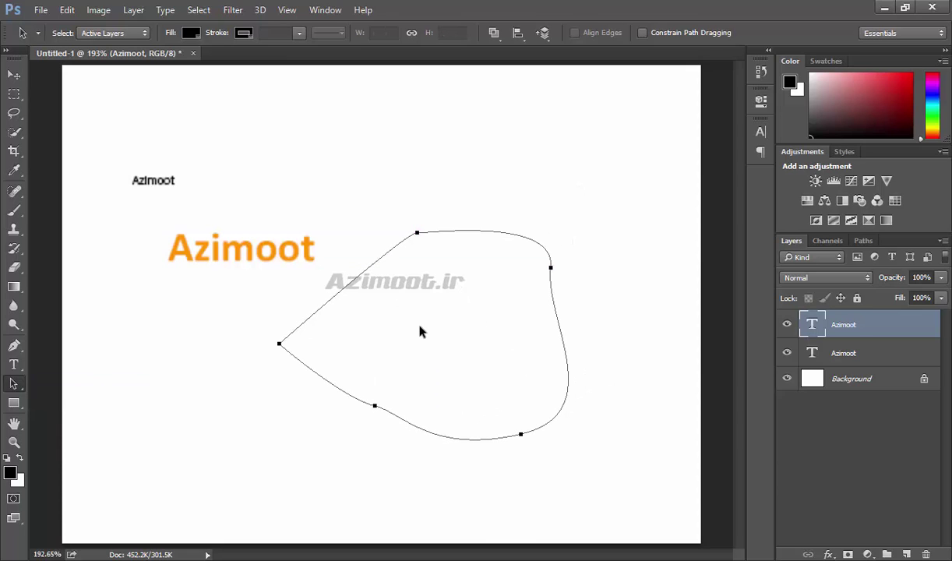
key(Delete)
- Draw a curvy black-filled shape with the Pen tool in Shape mode
click(13, 348)
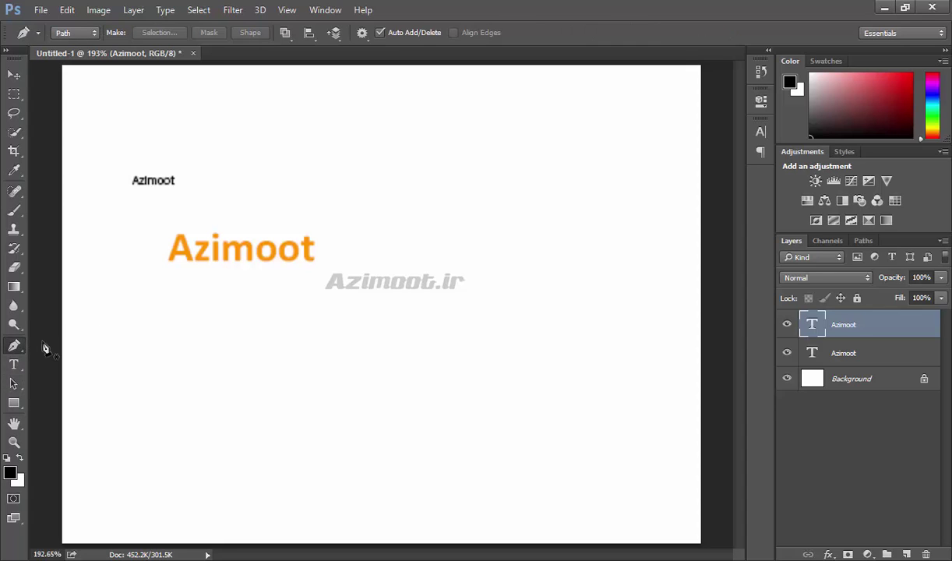
click(69, 32)
click(71, 48)
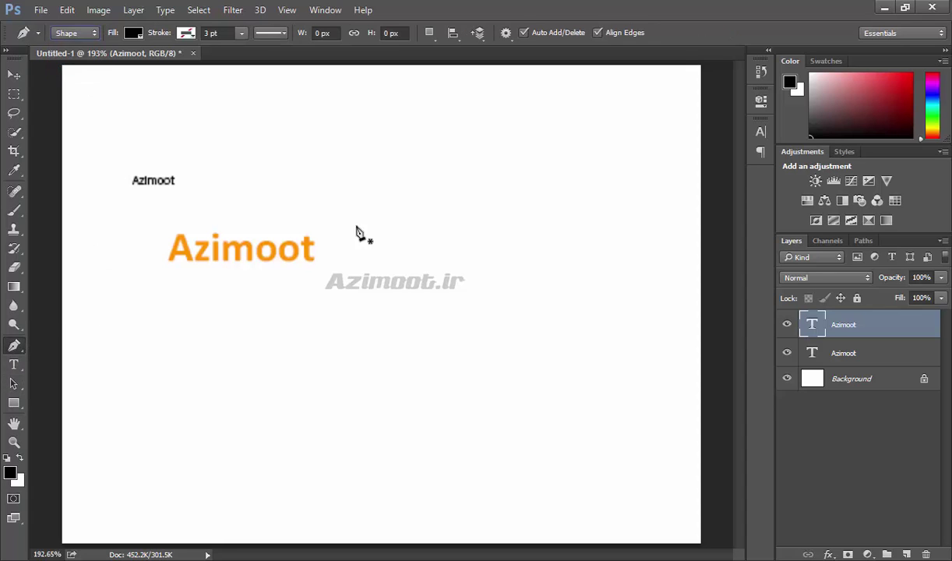
click(387, 347)
drag(500, 239, 542, 240)
drag(609, 304, 604, 349)
drag(573, 397, 521, 416)
drag(368, 418, 364, 367)
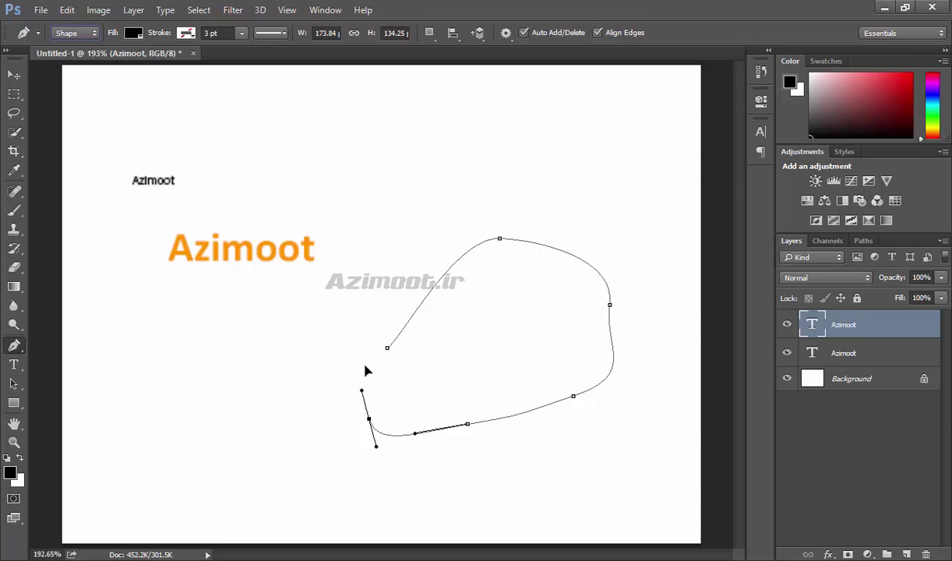
- Move the black shape up over the grey Azimoot.ir text
click(21, 383)
right_click(27, 389)
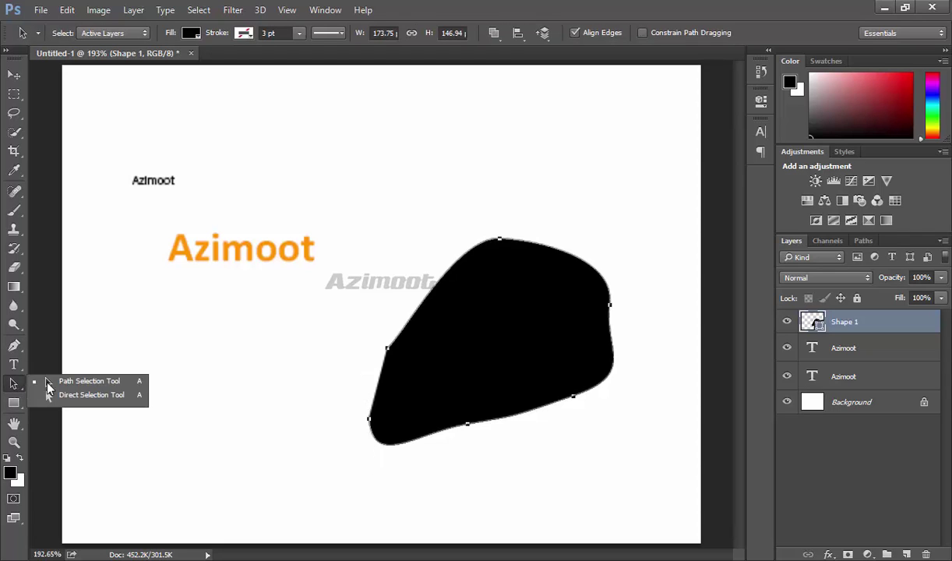
click(47, 379)
mouse_move(519, 363)
mouse_down()
mouse_move(492, 361)
mouse_move(481, 300)
mouse_up()
drag(460, 179, 469, 161)
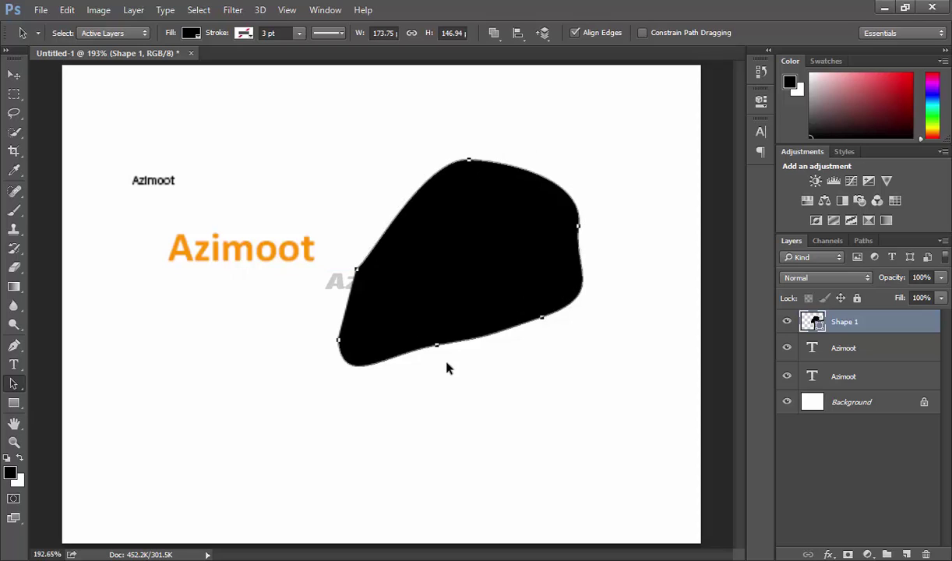
drag(437, 352, 441, 378)
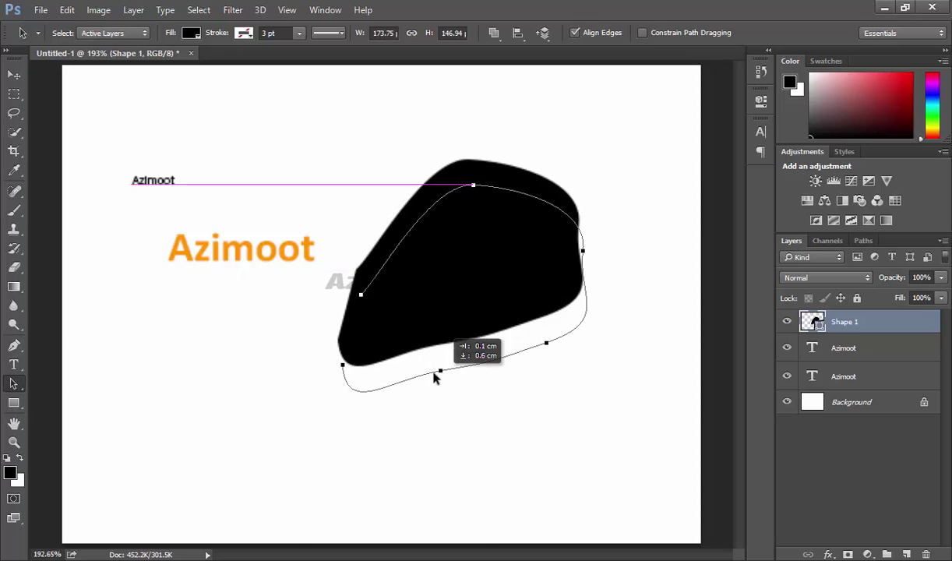
right_click(13, 384)
click(90, 397)
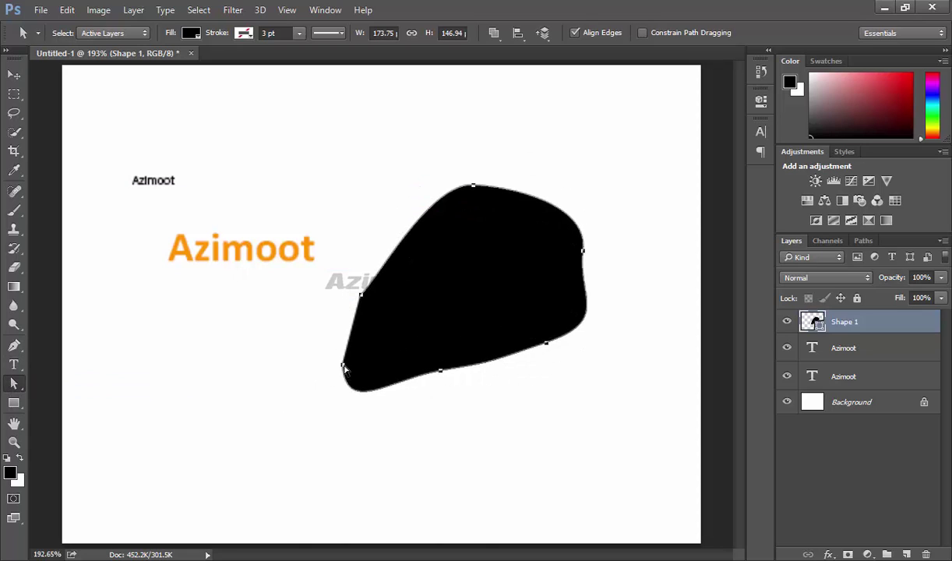
- Drag the black shape's bottom-left and upper-left anchors outward to the left
mouse_move(340, 370)
mouse_down()
mouse_move(331, 394)
mouse_move(306, 395)
mouse_up()
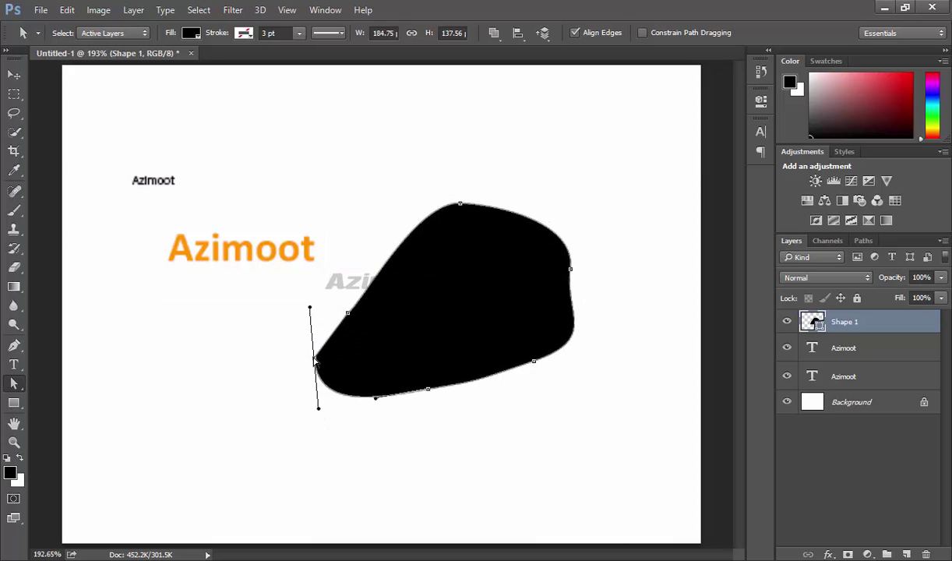
mouse_move(347, 314)
mouse_down()
mouse_move(328, 279)
mouse_move(308, 272)
mouse_up()
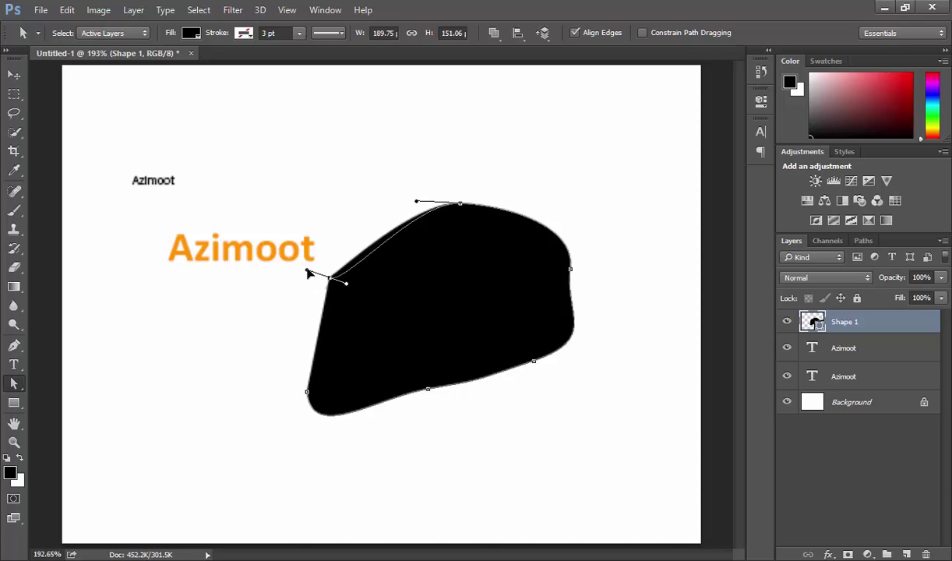
right_click(18, 385)
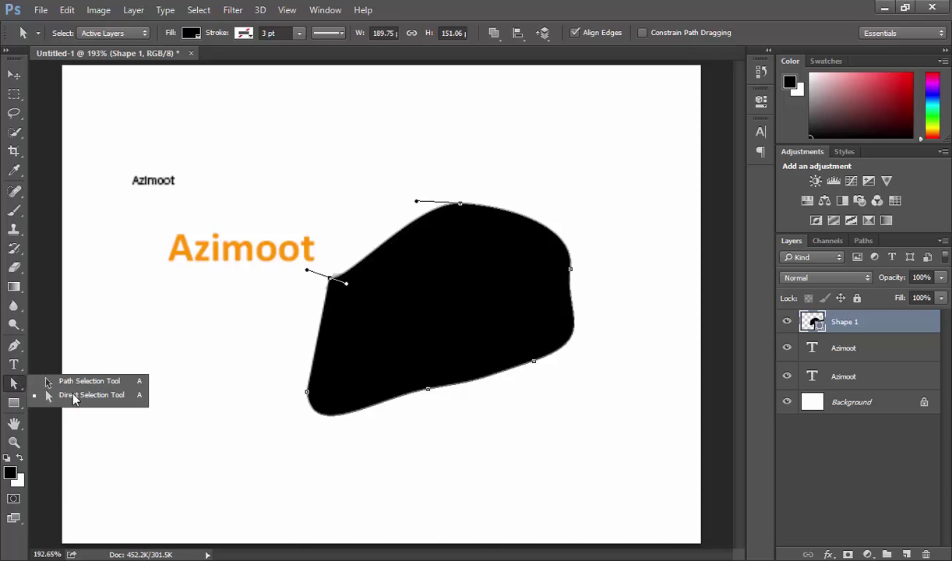
click(68, 397)
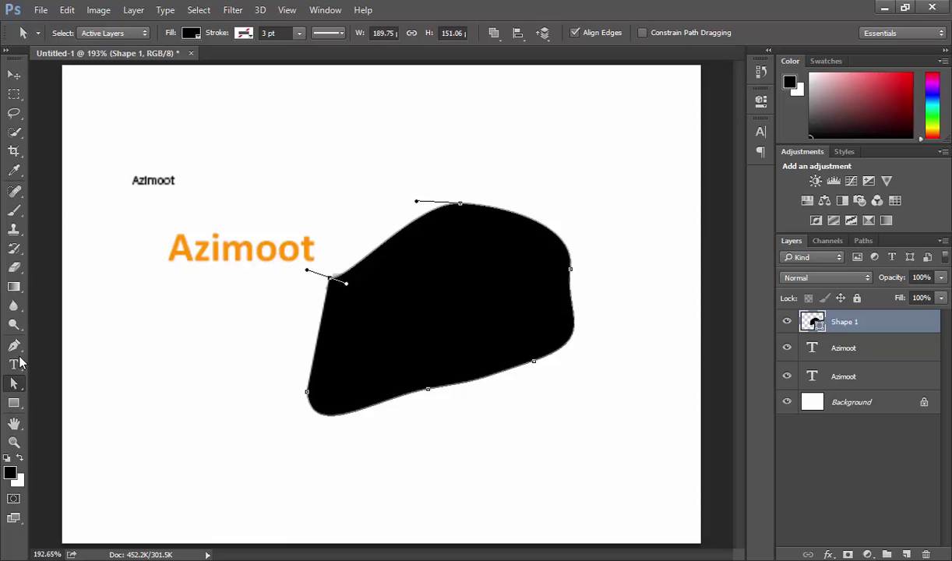
- Draw a rectangle sized 68 × 42 px at X 108, Y 44
click(16, 404)
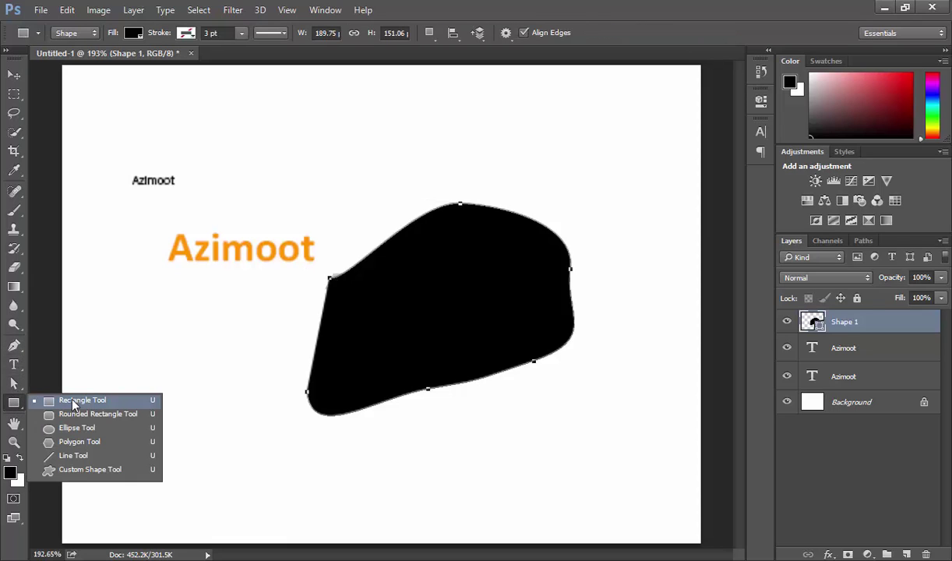
click(76, 400)
drag(201, 108, 283, 153)
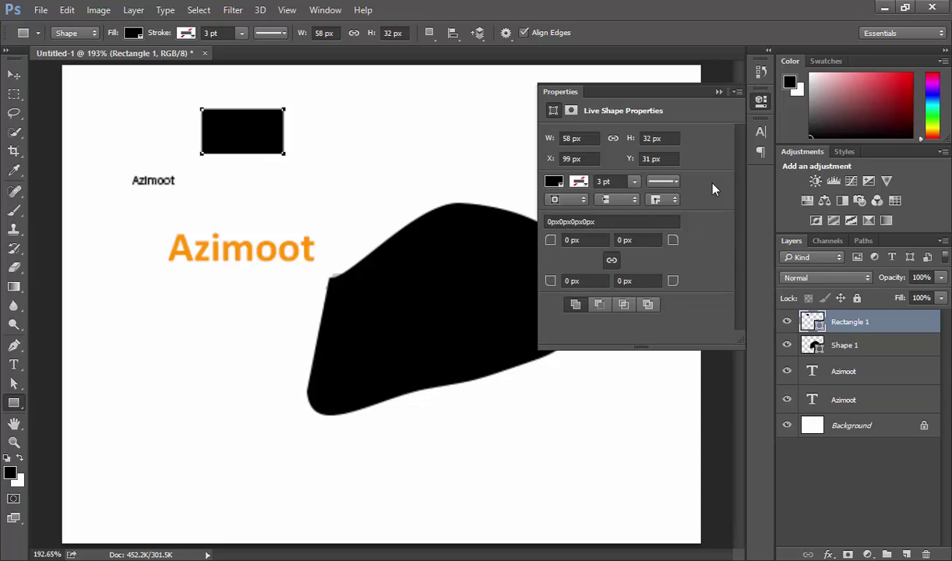
drag(553, 145, 557, 144)
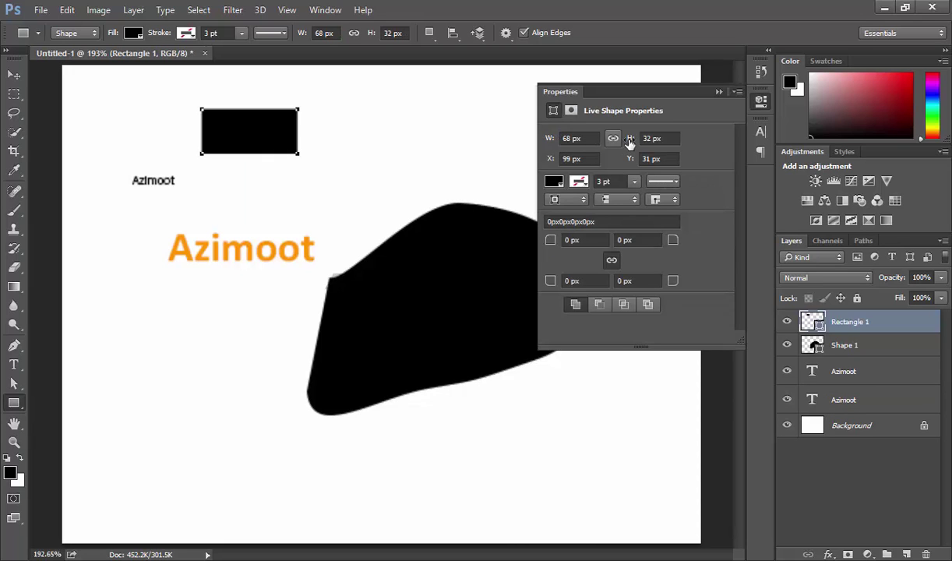
drag(627, 142, 633, 144)
drag(556, 160, 562, 159)
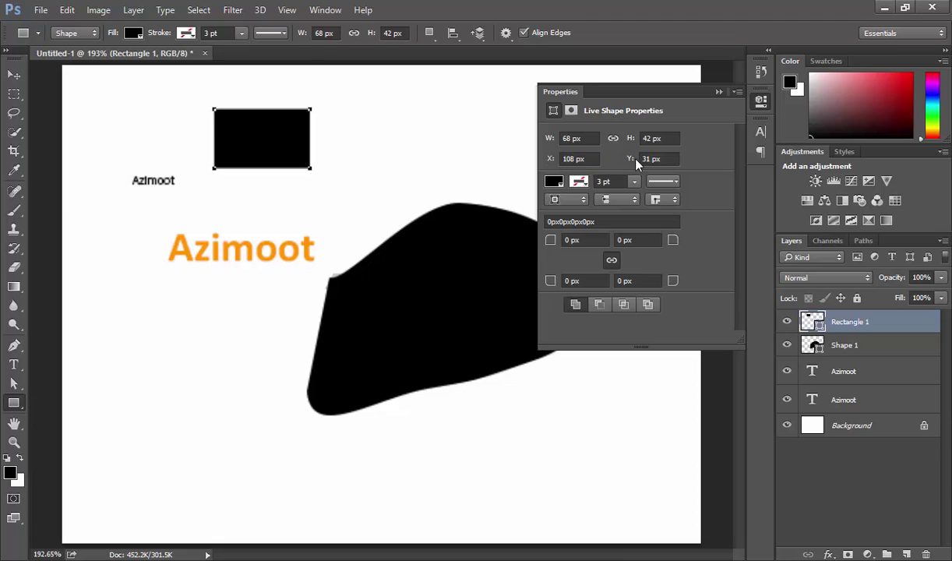
drag(630, 159, 637, 159)
- Fill the rectangle light green with a dotted blue outline
click(560, 184)
click(569, 281)
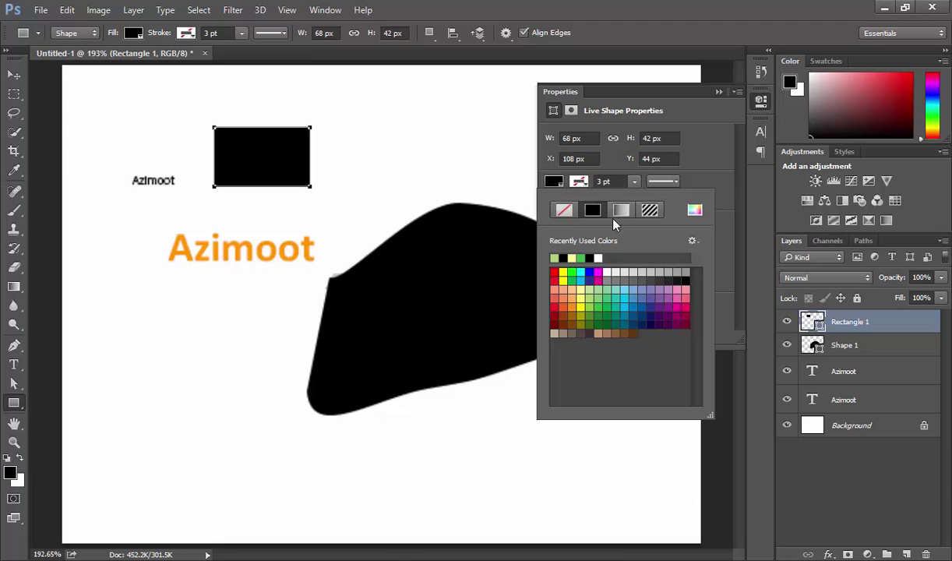
click(588, 187)
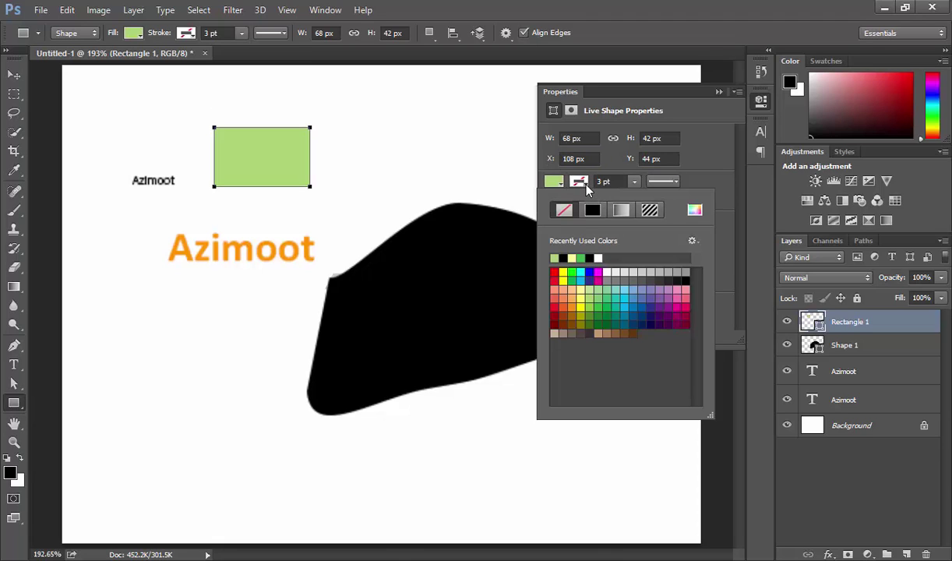
click(590, 271)
click(634, 182)
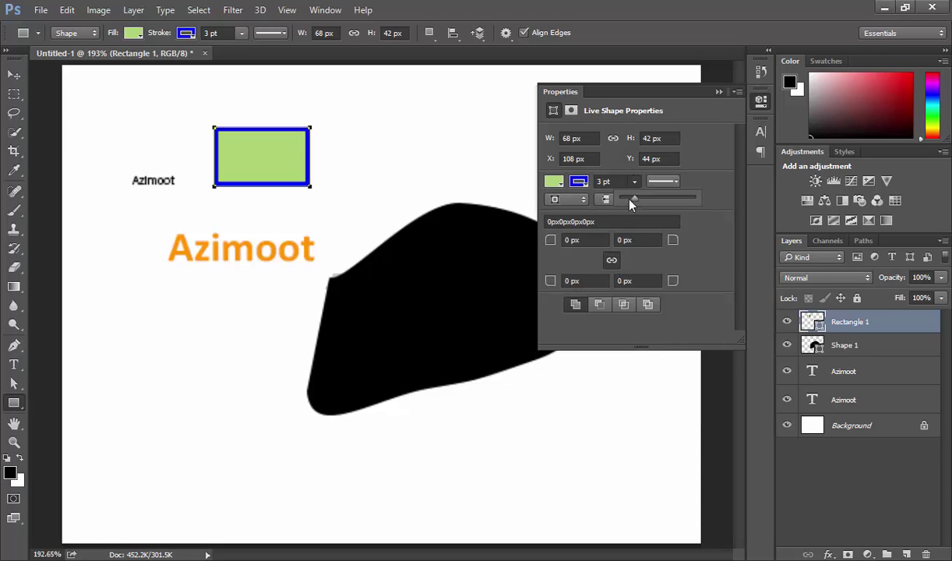
click(663, 181)
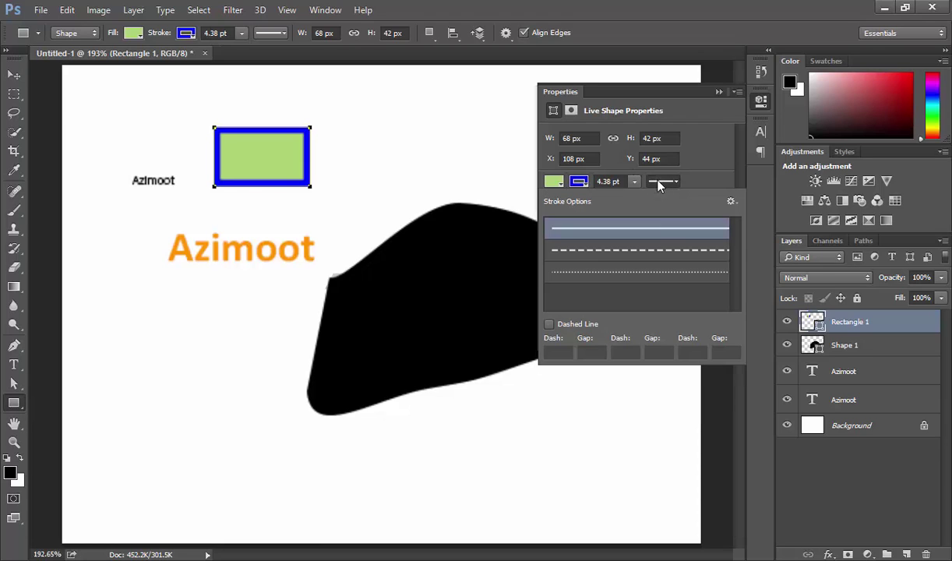
click(649, 251)
click(609, 271)
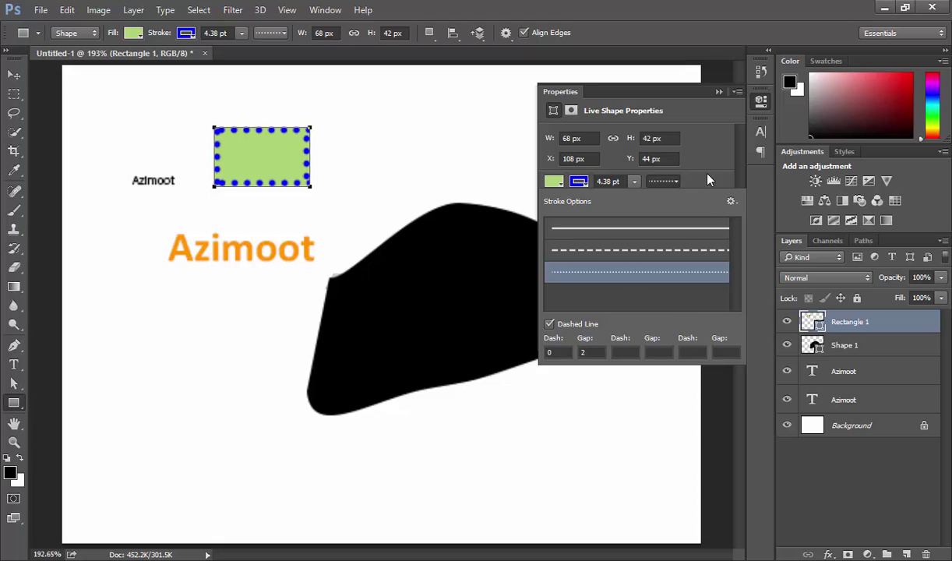
click(707, 179)
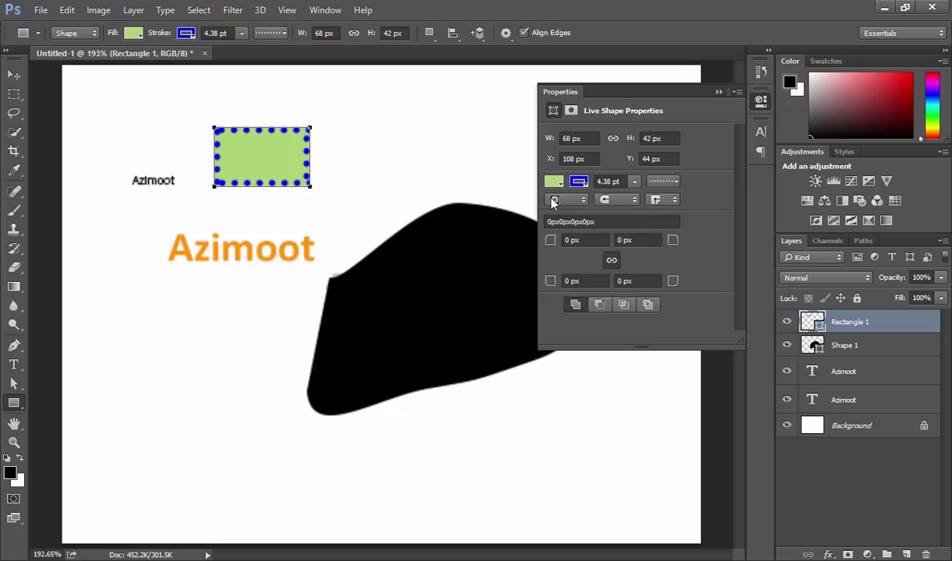
- Give all rectangle corners a 10 px radius and close Properties
click(551, 242)
text(10)
key(Return)
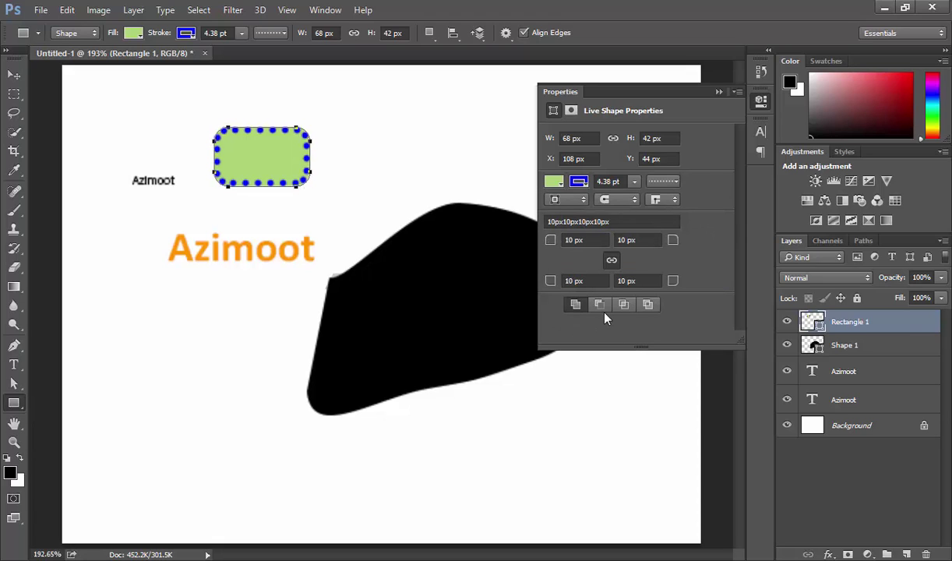
click(759, 104)
- Draw a circle at the lower left and a horizontal line near the canvas bottom
right_click(14, 402)
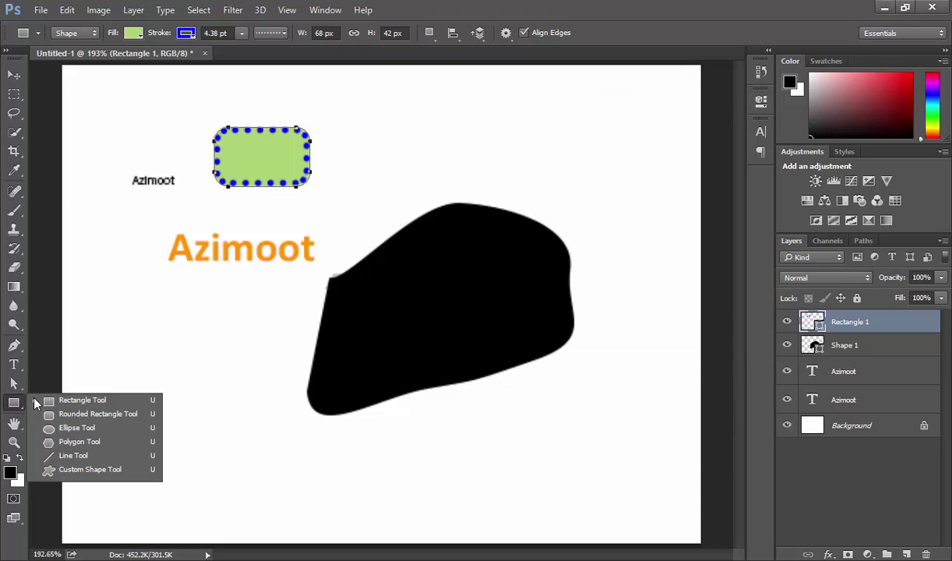
click(69, 428)
drag(103, 337, 215, 452)
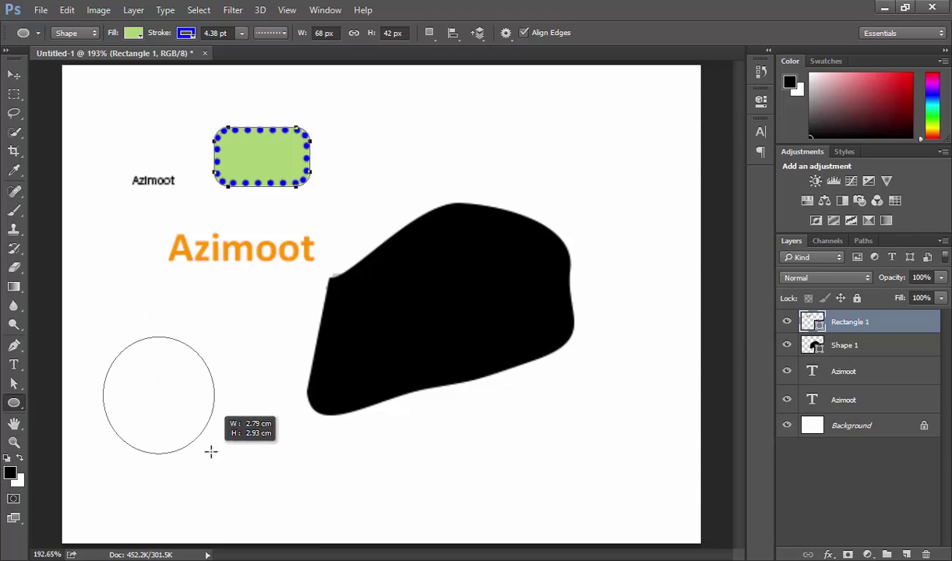
right_click(16, 411)
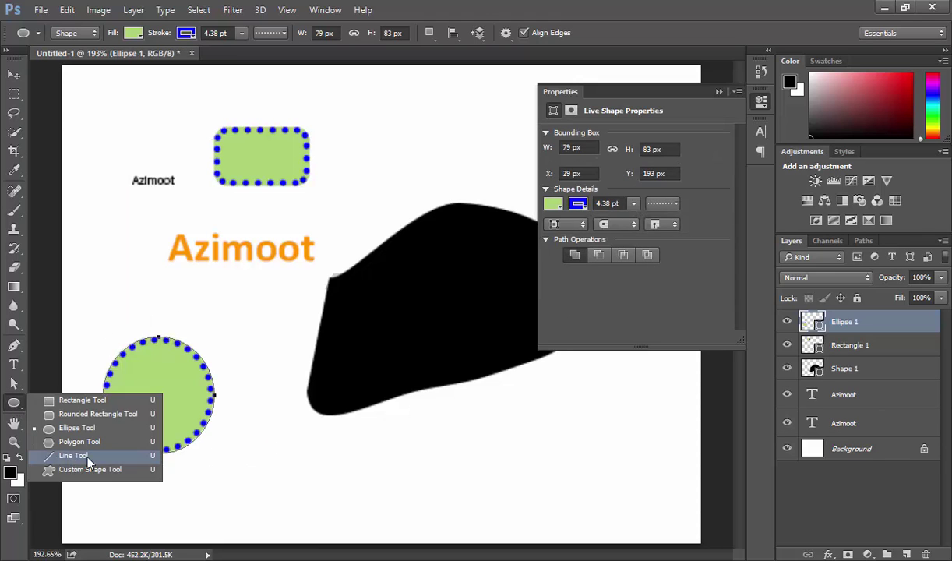
click(78, 455)
drag(266, 479, 547, 480)
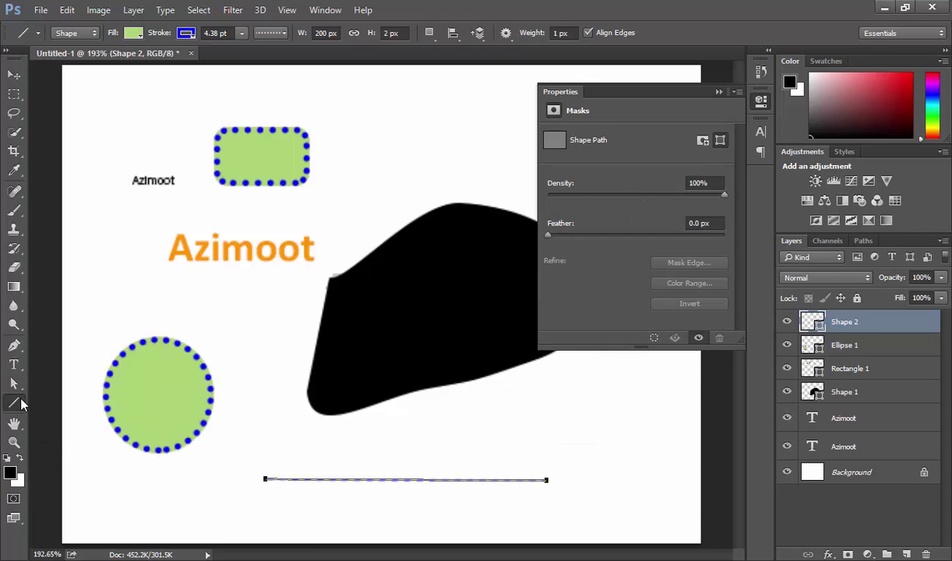
- Add a blob custom shape above the small text and a fleur-de-lis below the orange text
right_click(15, 400)
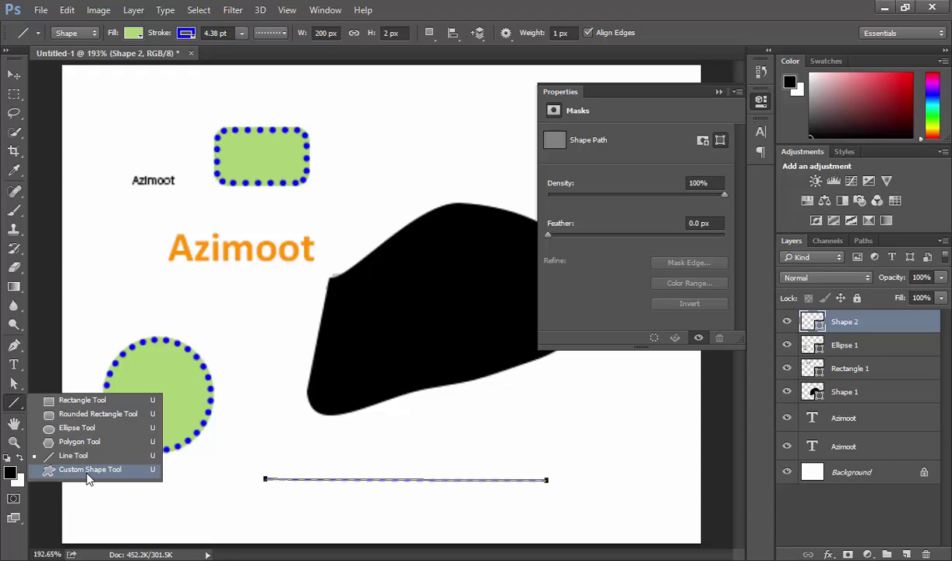
click(88, 469)
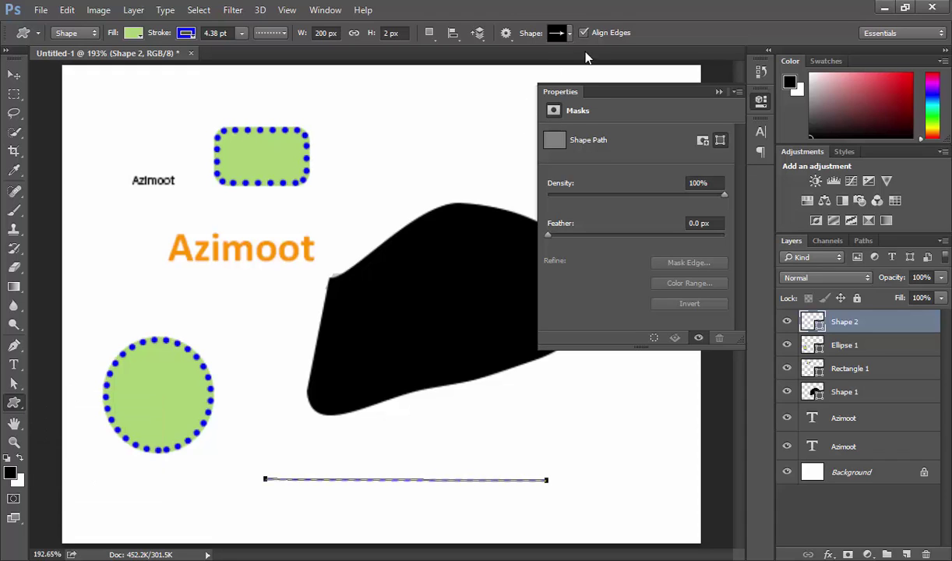
click(570, 34)
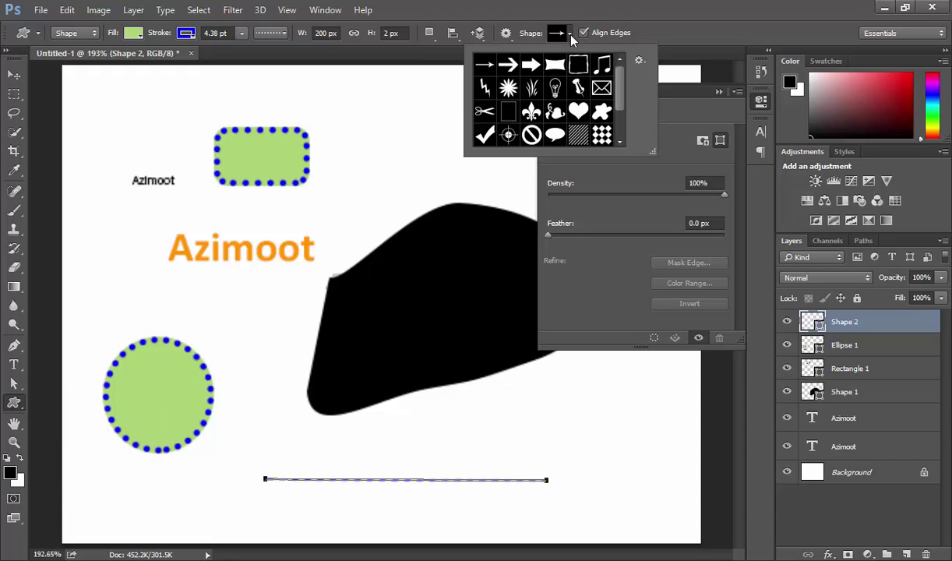
click(602, 114)
drag(137, 99, 178, 151)
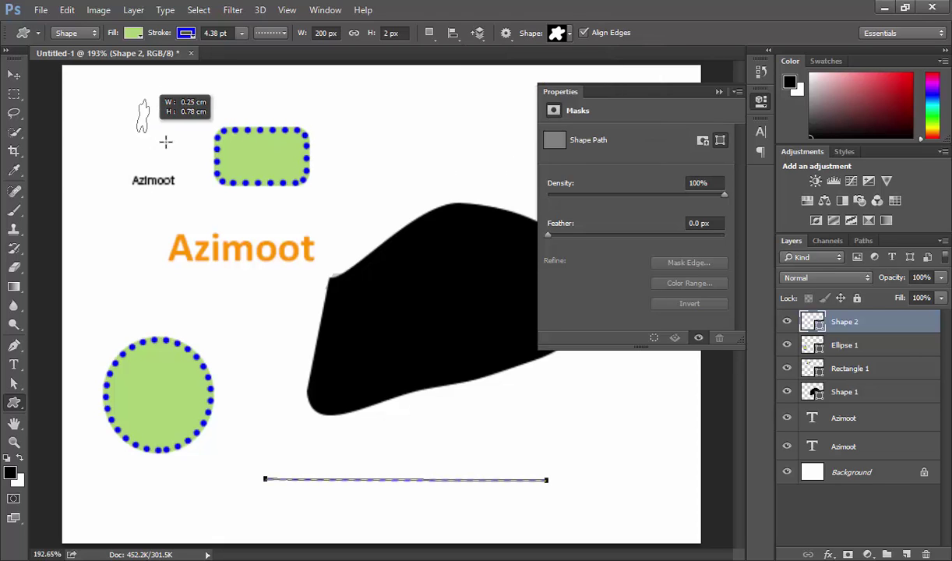
click(570, 36)
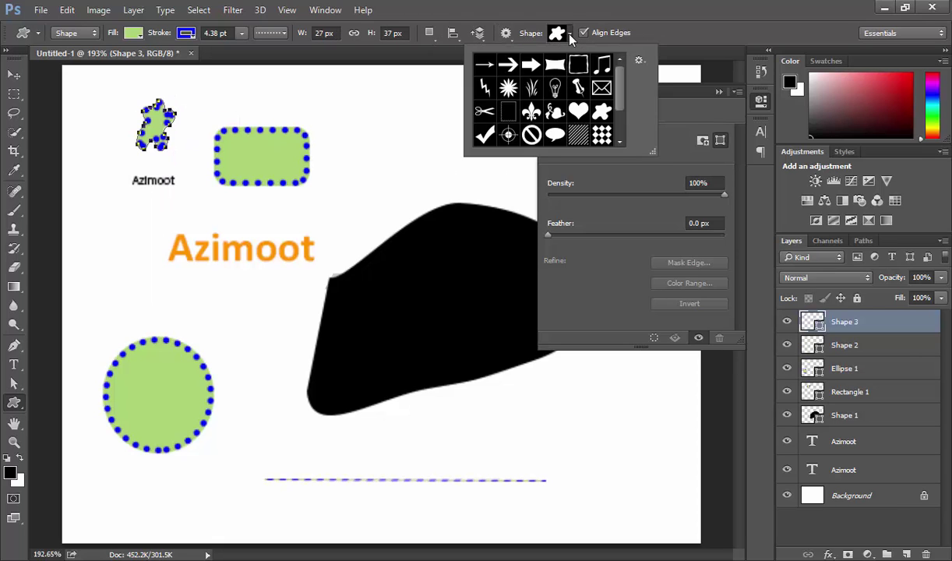
click(532, 114)
click(241, 324)
drag(207, 303, 264, 346)
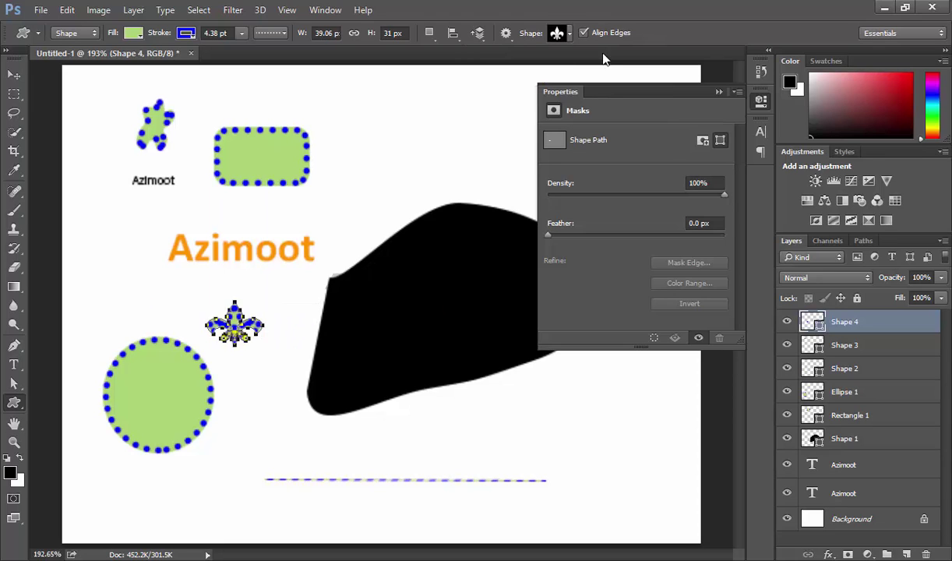
- Add a paw print custom shape at the lower right and close the mask properties
click(570, 34)
scroll(593, 97, down, 2)
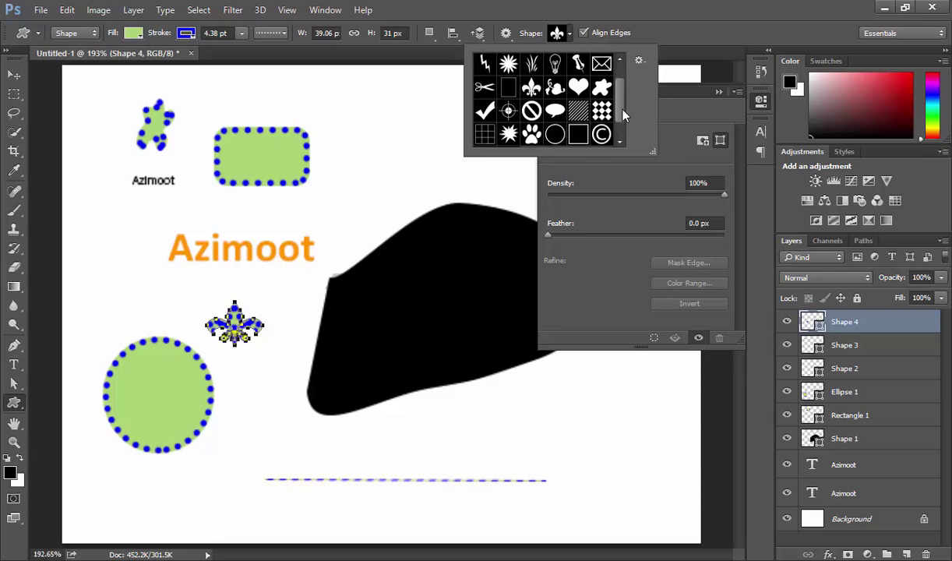
scroll(577, 109, down, 2)
click(516, 131)
click(589, 418)
drag(588, 418, 657, 512)
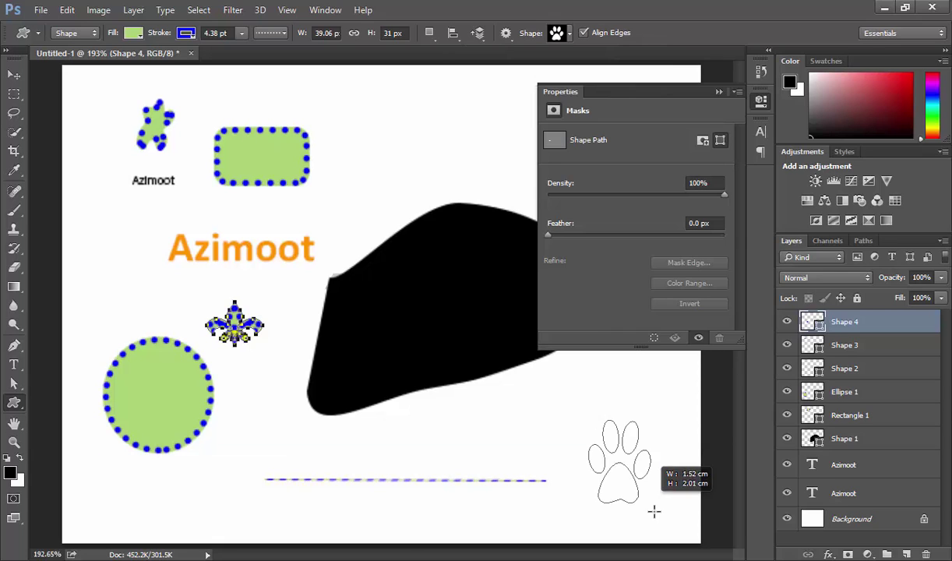
click(554, 33)
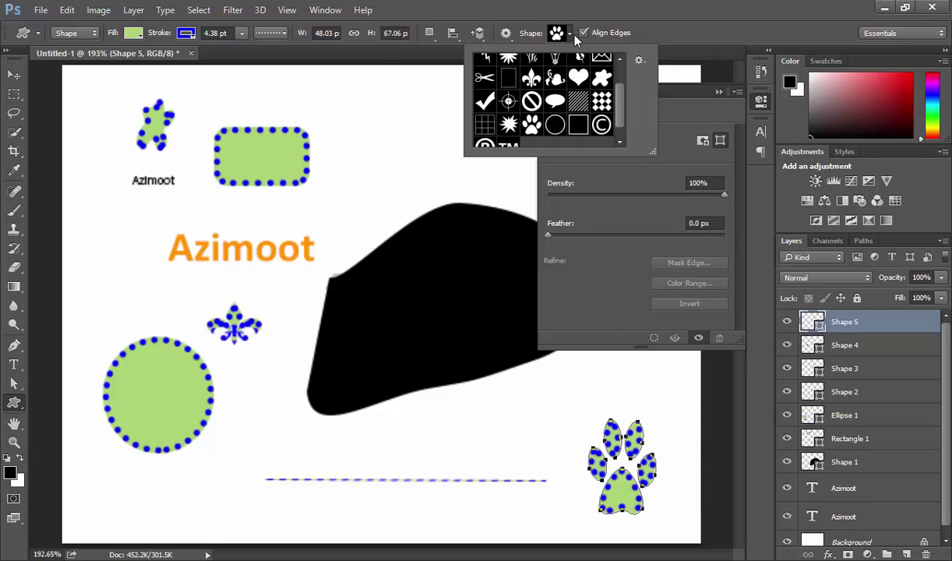
click(550, 33)
click(718, 91)
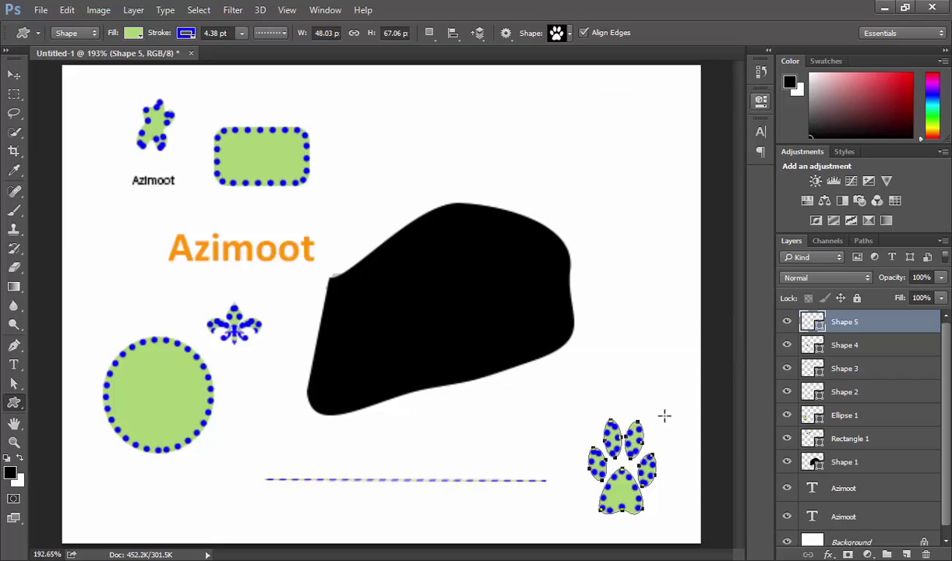
click(16, 79)
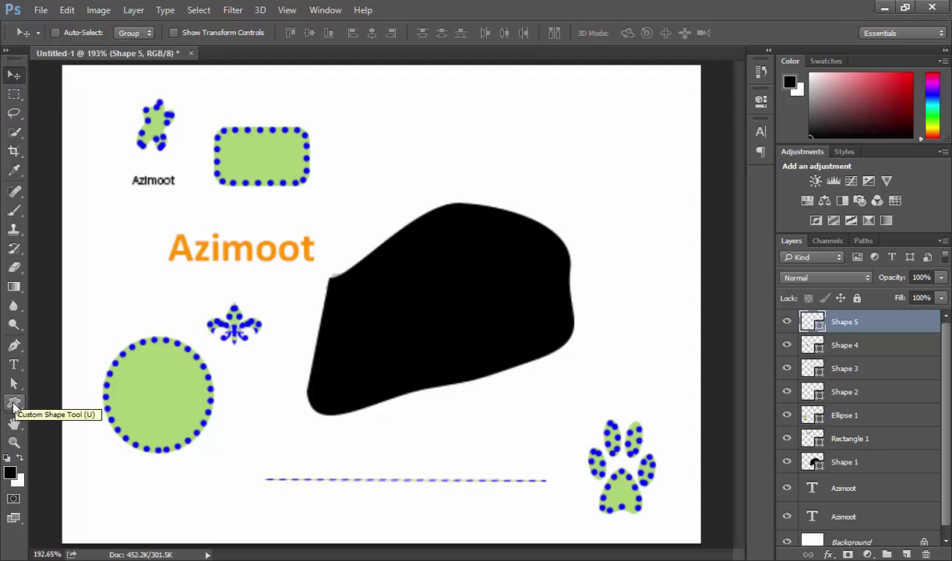
click(14, 404)
click(13, 346)
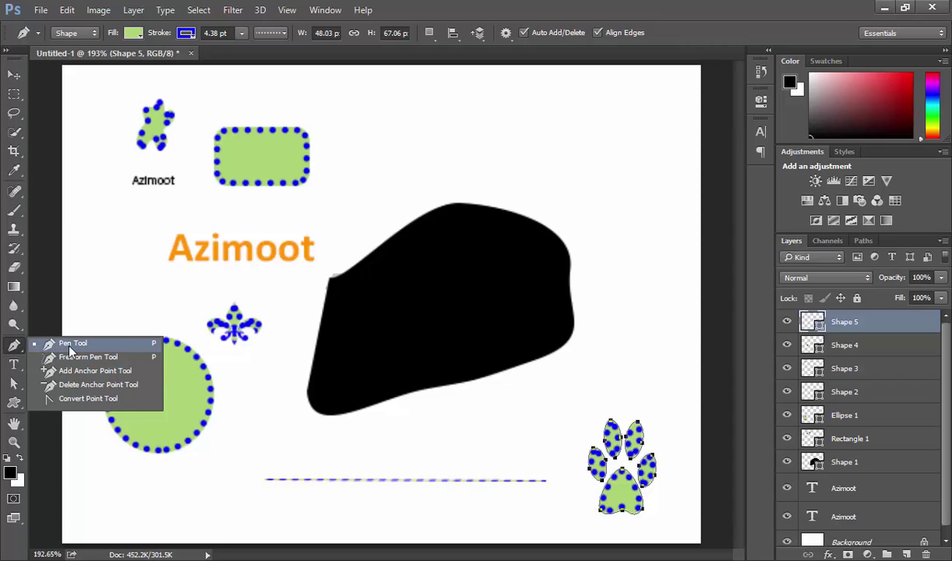
click(70, 346)
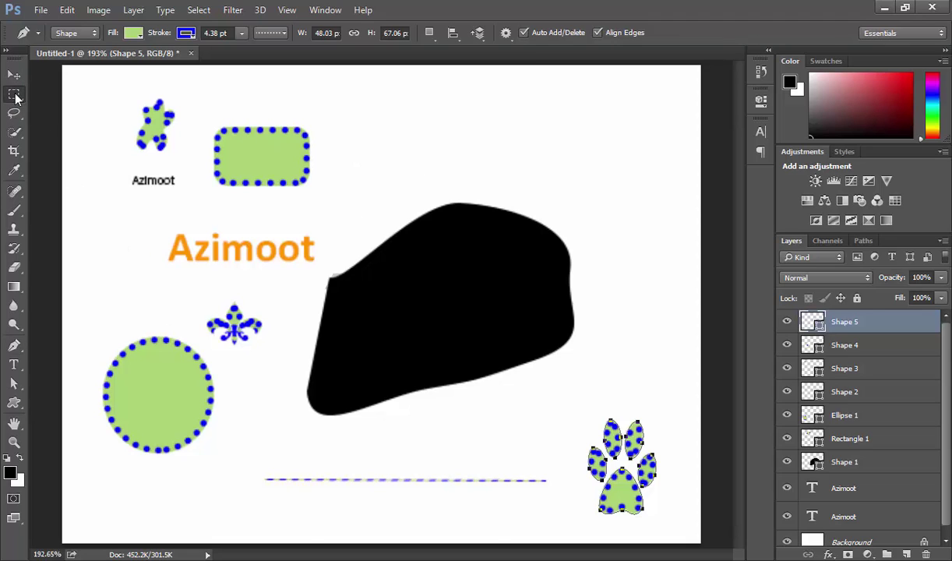
click(16, 96)
click(14, 113)
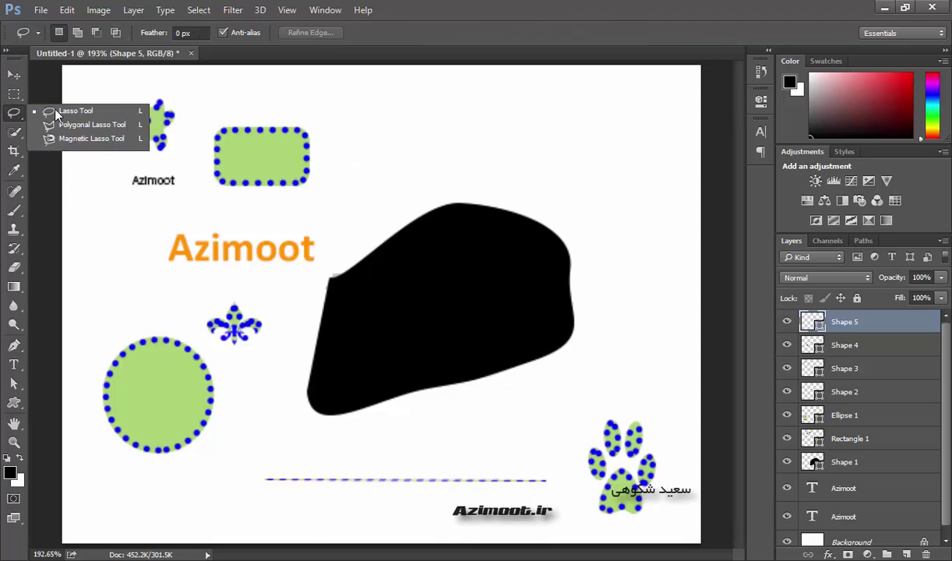
click(14, 131)
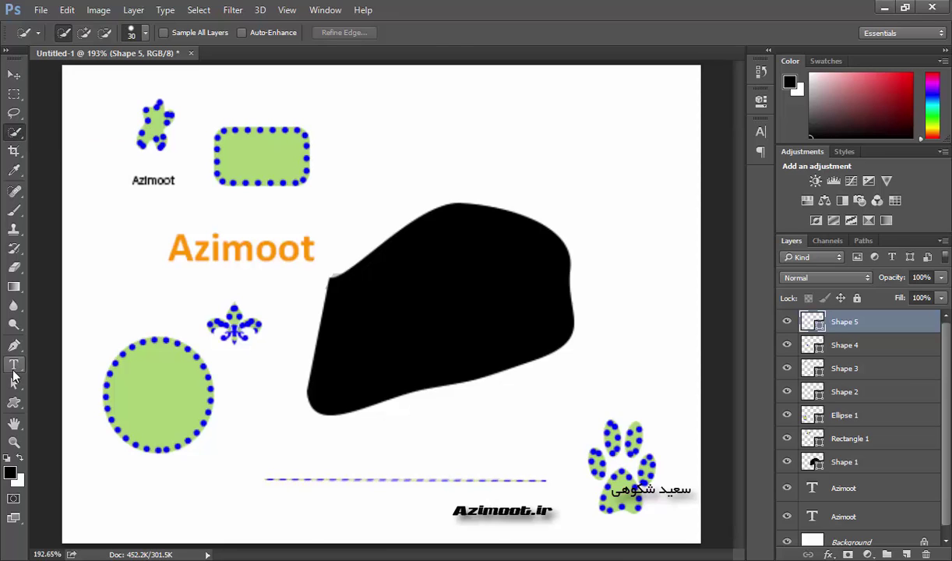
click(14, 345)
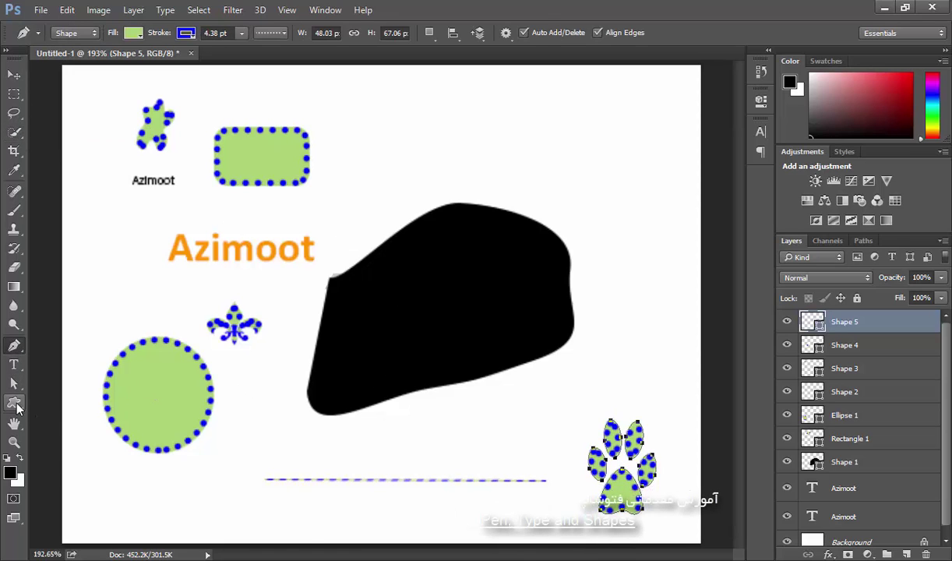
click(15, 403)
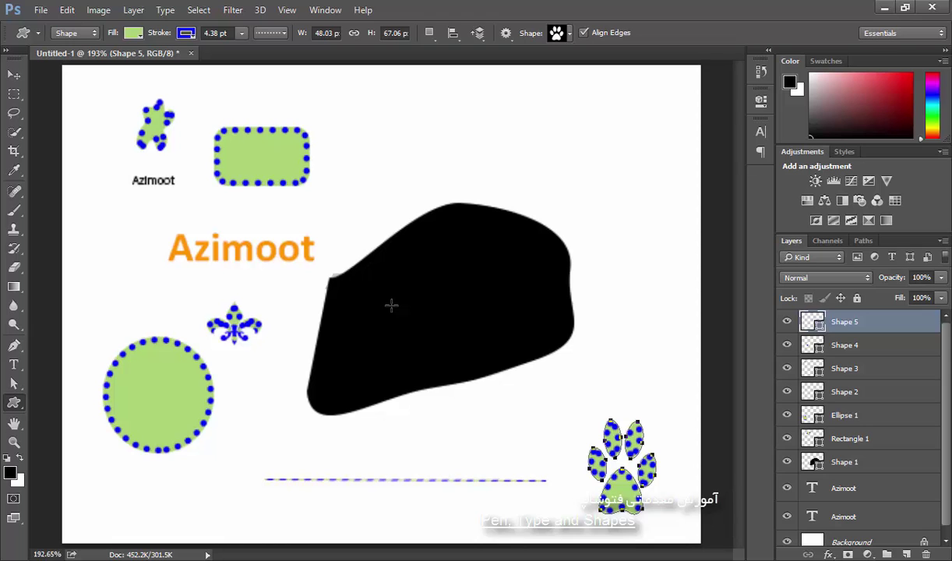